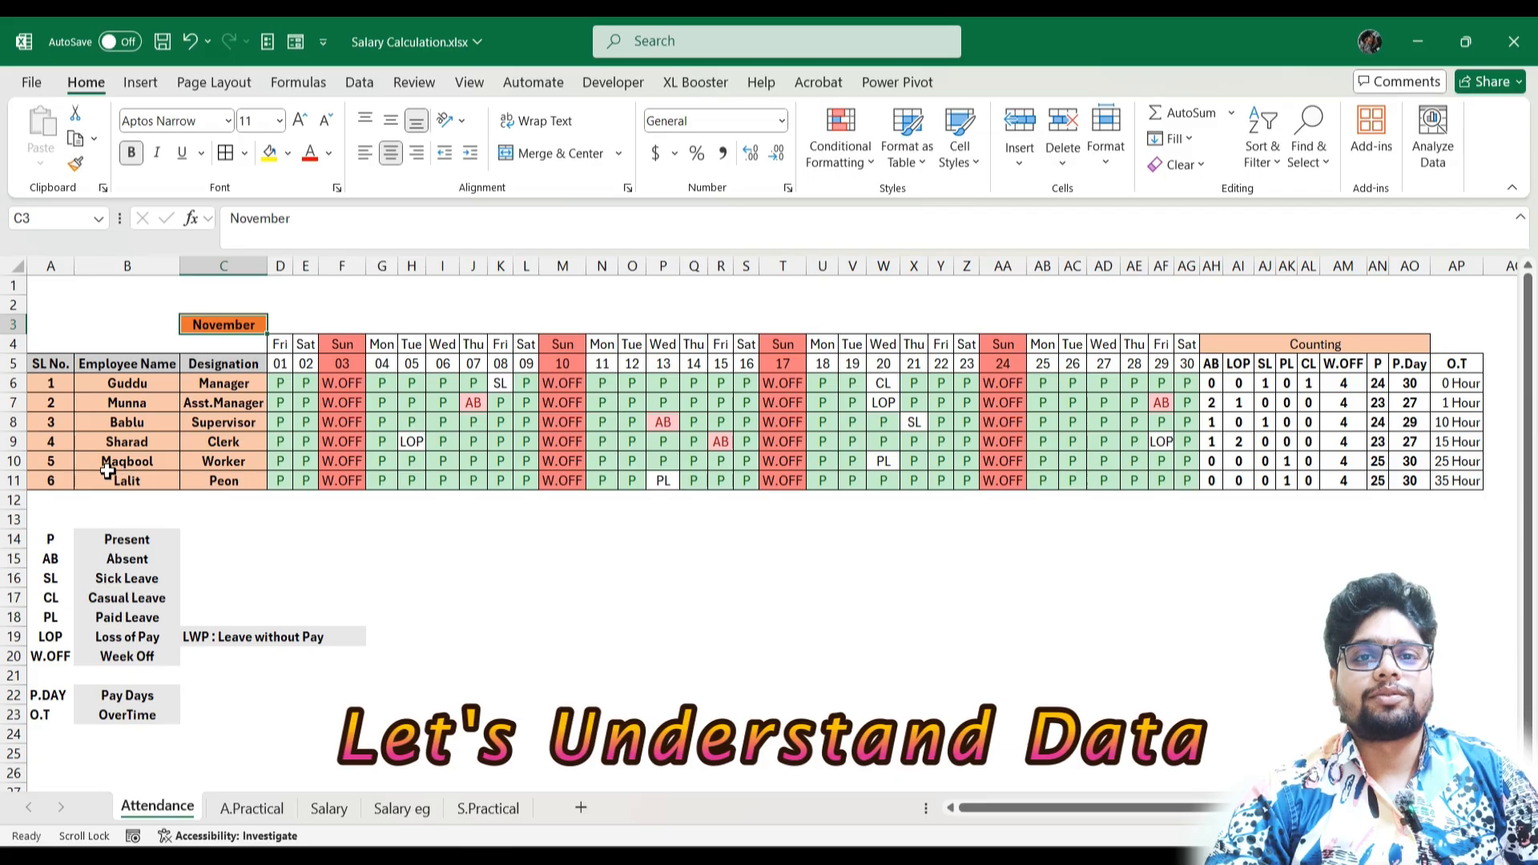
- Review the Attendance sheet's employee columns, pay days and overtime legend, Counting columns and O.T column
left_click_drag(65, 361, 78, 476)
mouse_move(83, 354)
left_mouse_down()
mouse_move(160, 389)
mouse_move(175, 477)
left_mouse_up()
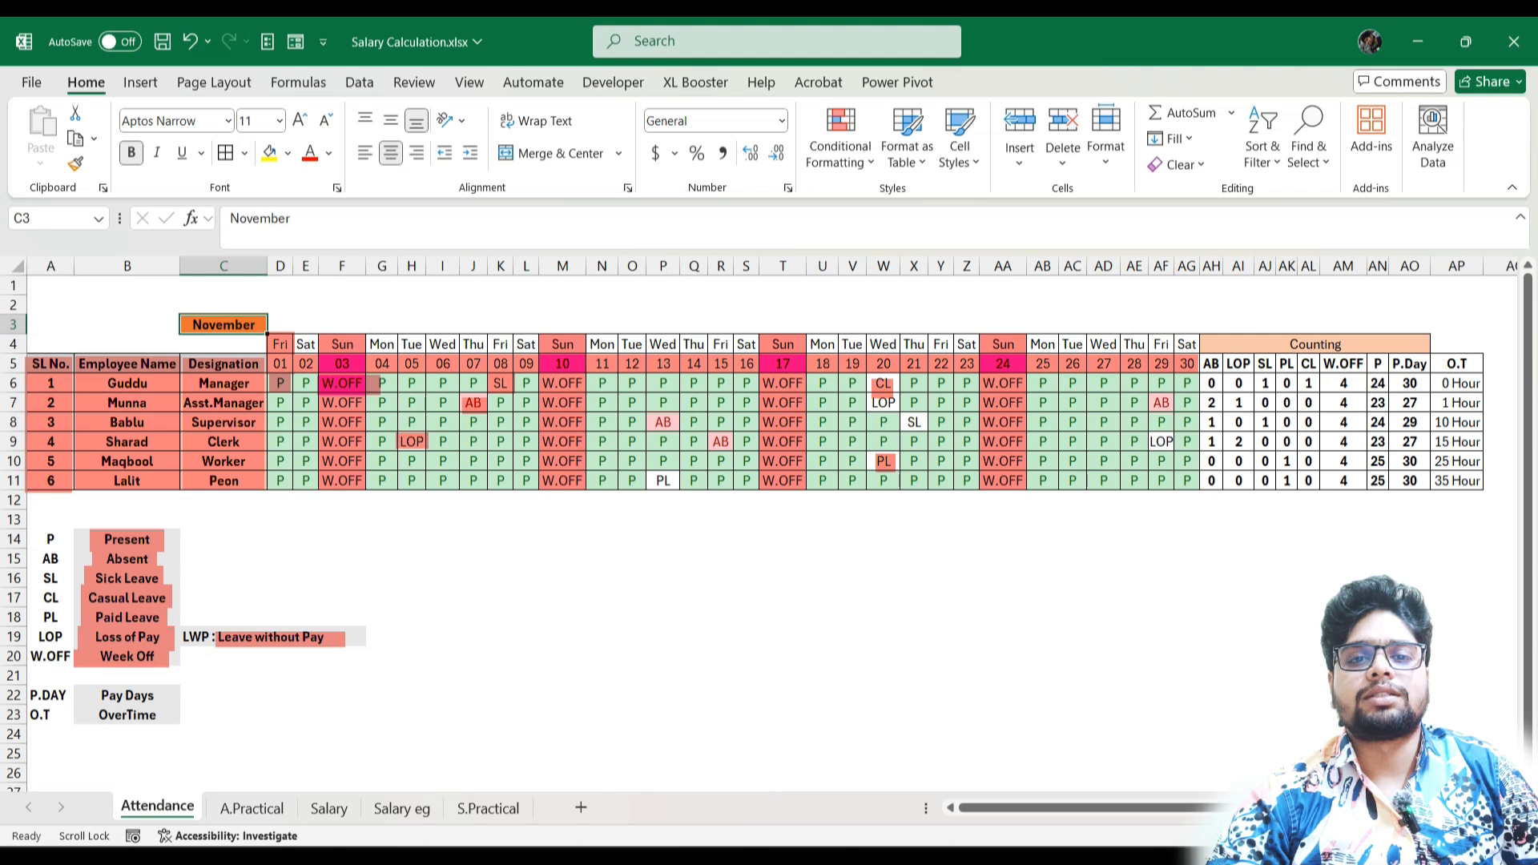
left_click_drag(97, 687, 166, 705)
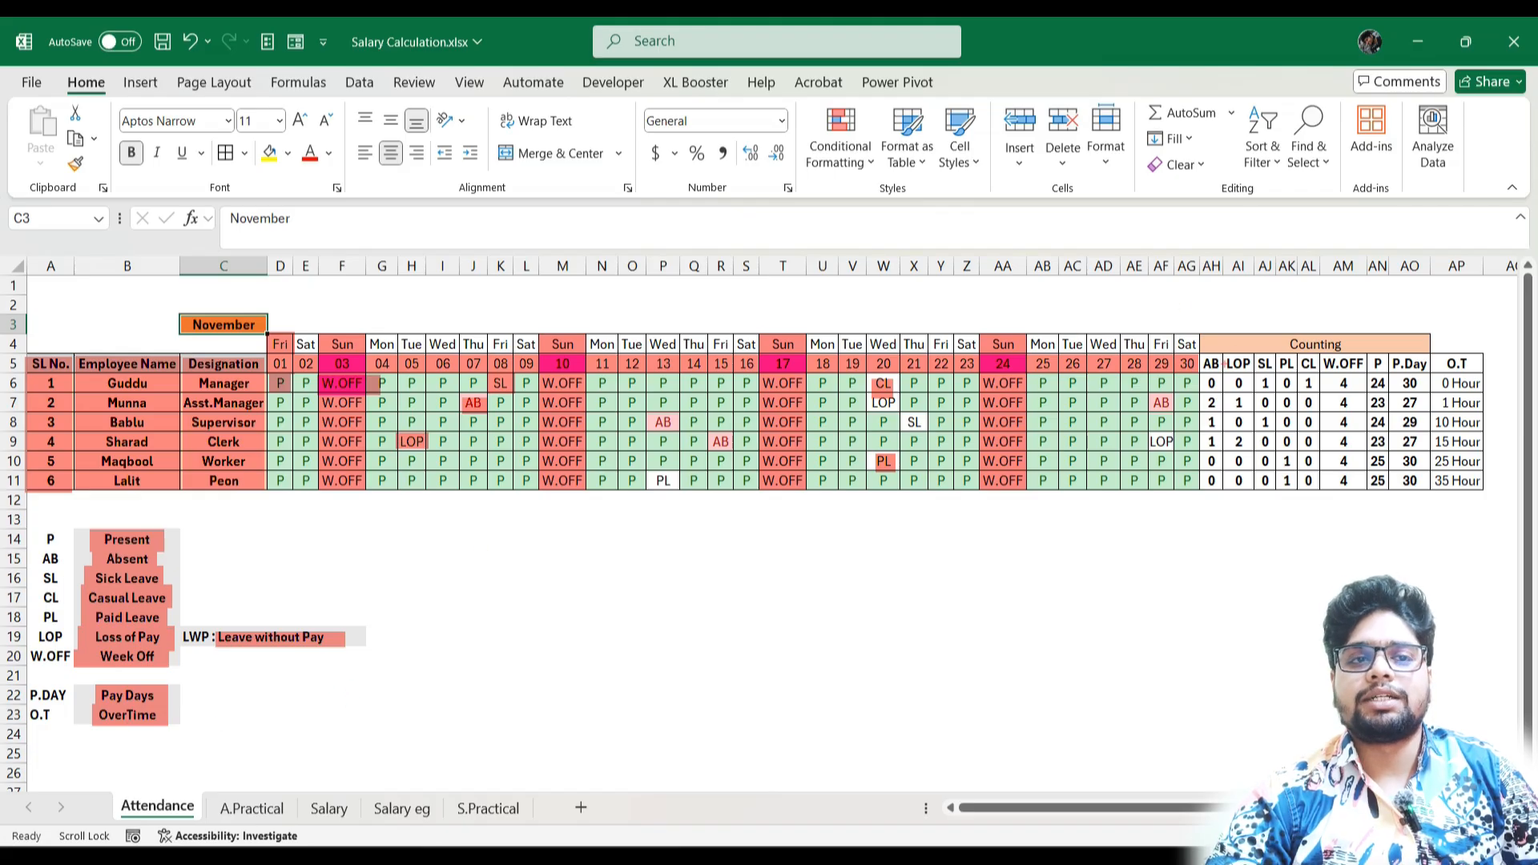
left_click_drag(1253, 356, 1386, 371)
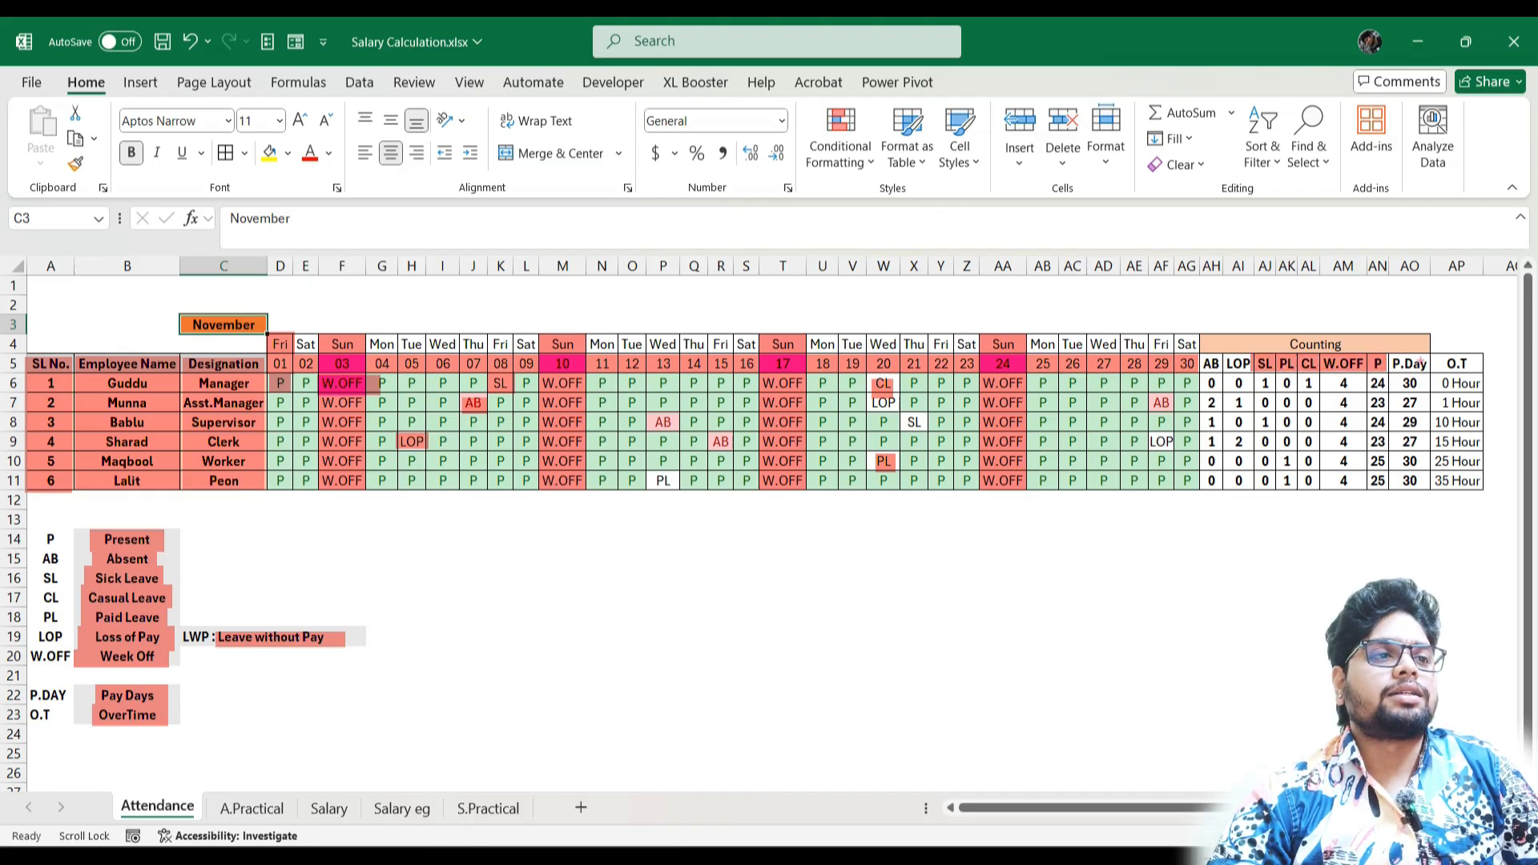
left_click_drag(1440, 355, 1481, 373)
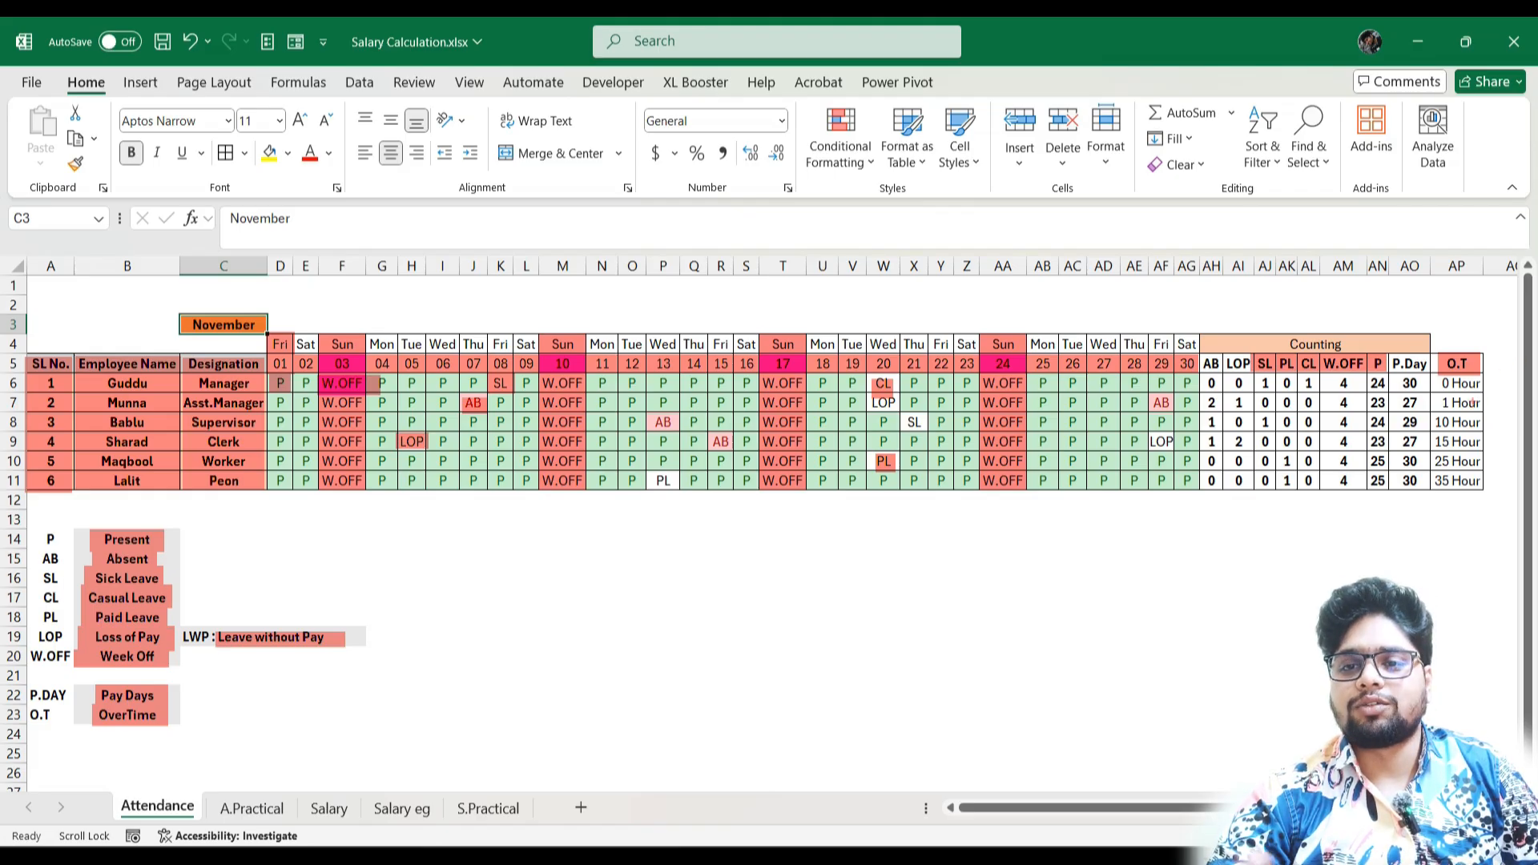
left_click_drag(1204, 375, 1403, 485)
left_click_drag(1364, 400, 1239, 498)
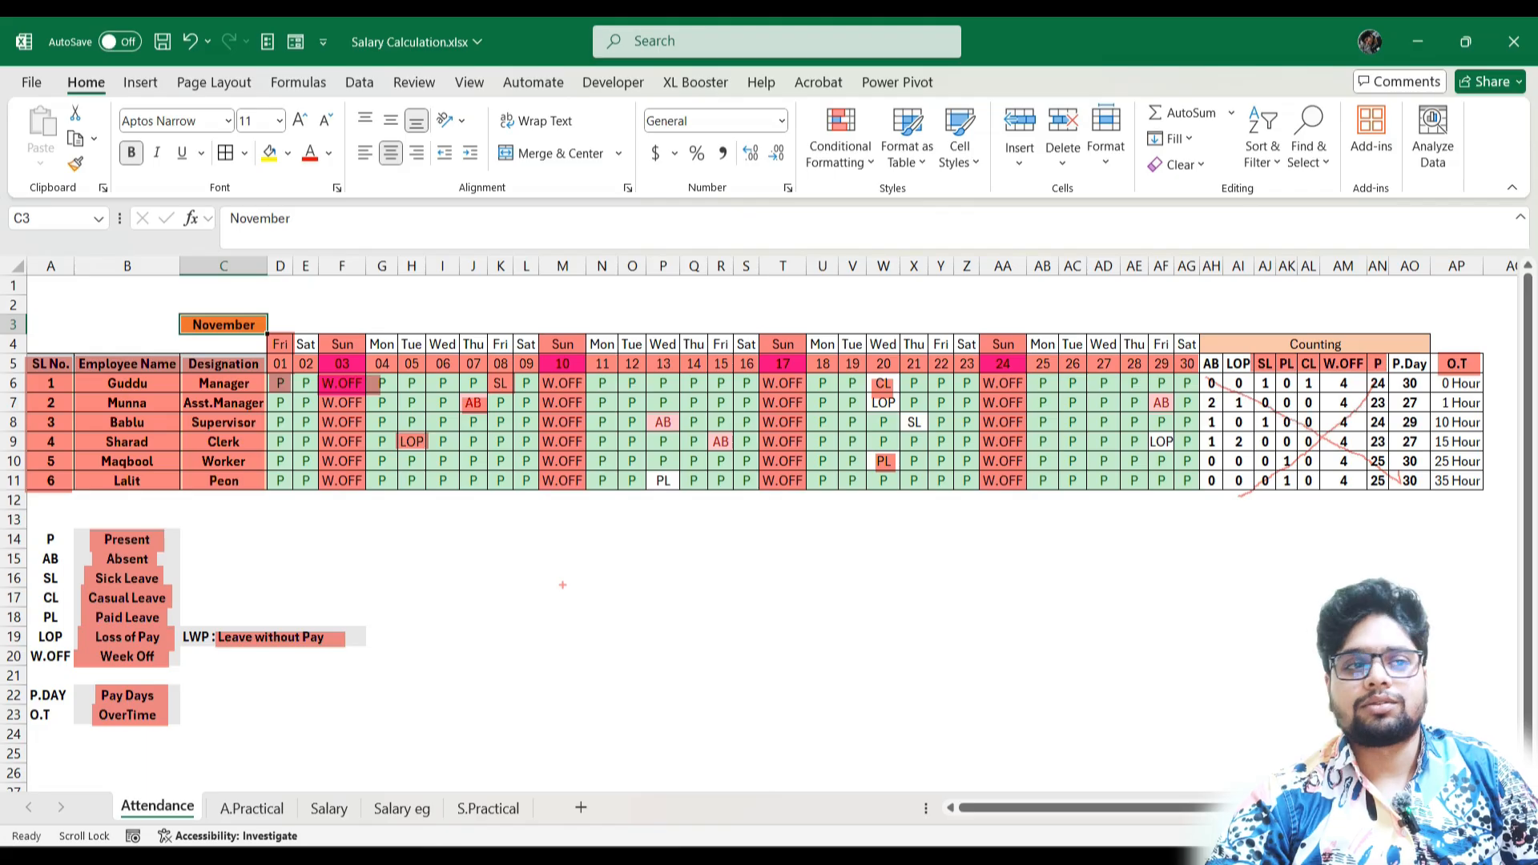
key("Escape")
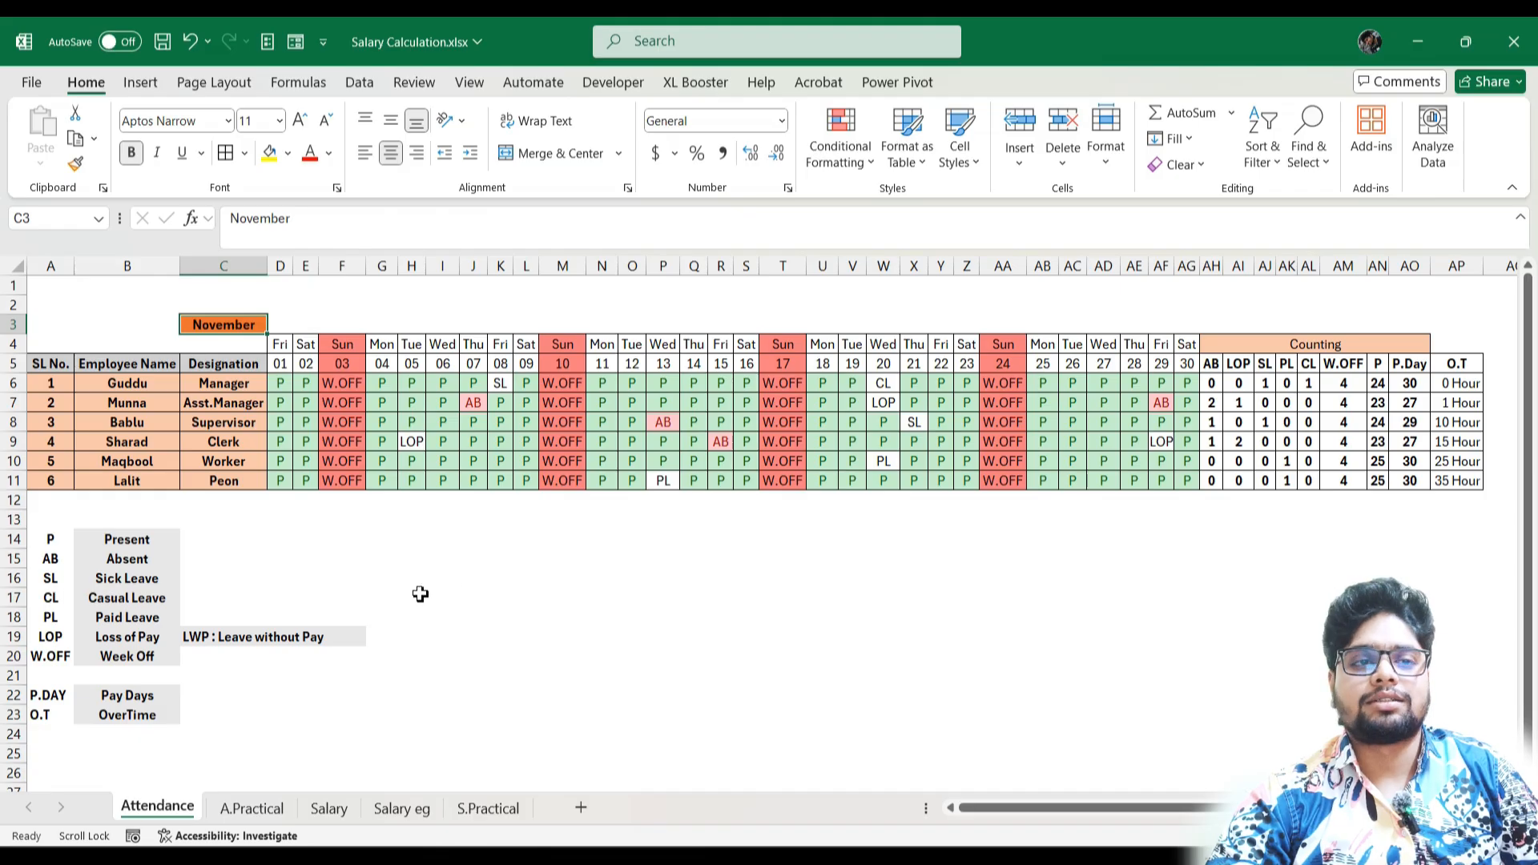
- On the A.Practical sheet, enter the date 11-01-2024 in D4 and fill the daily dates across to AG4
left_click(252, 809)
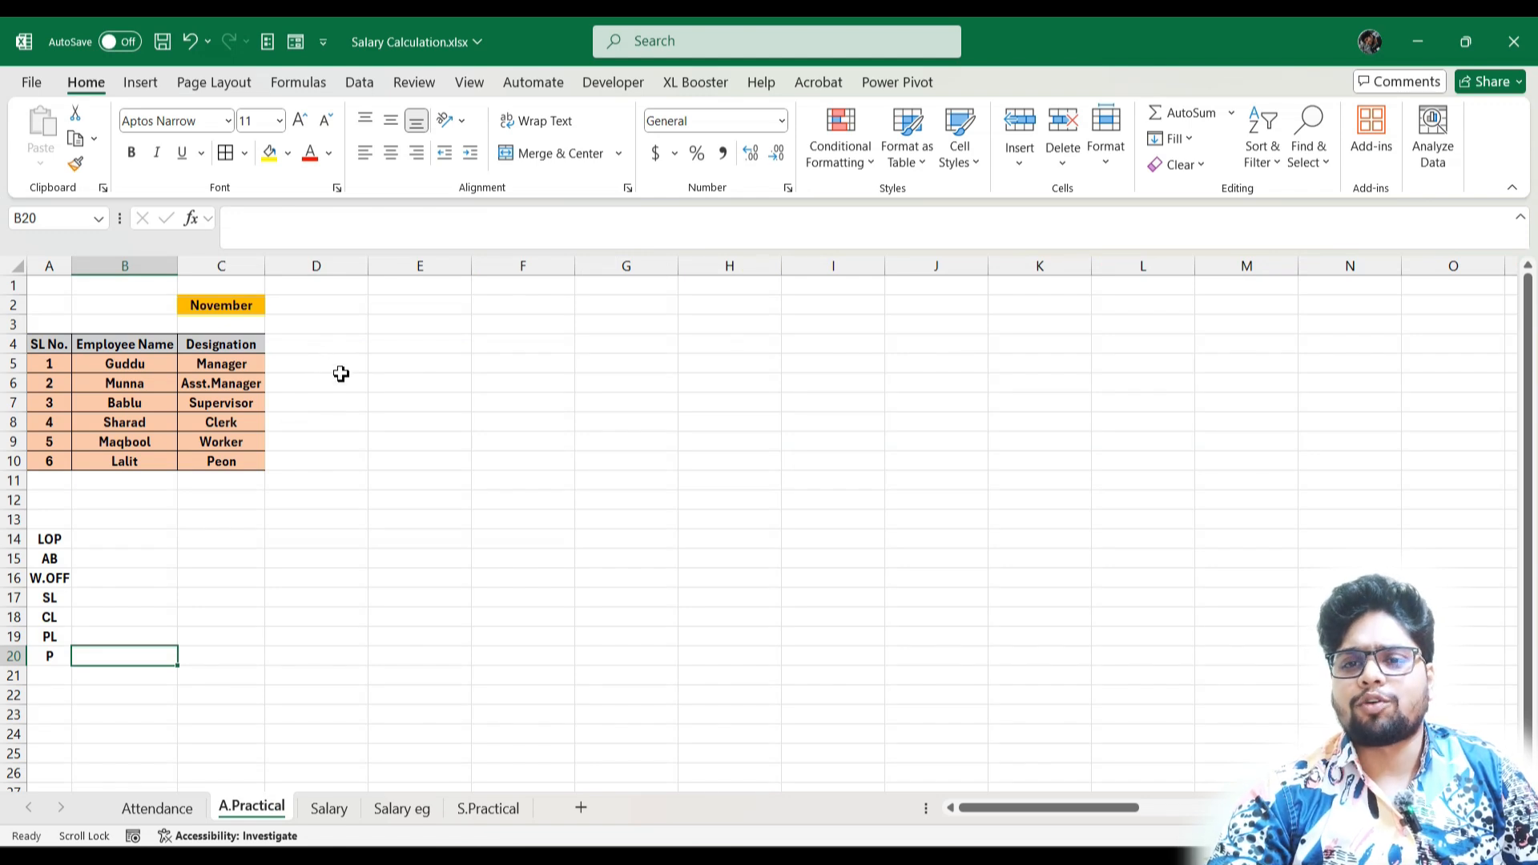
left_click(311, 344)
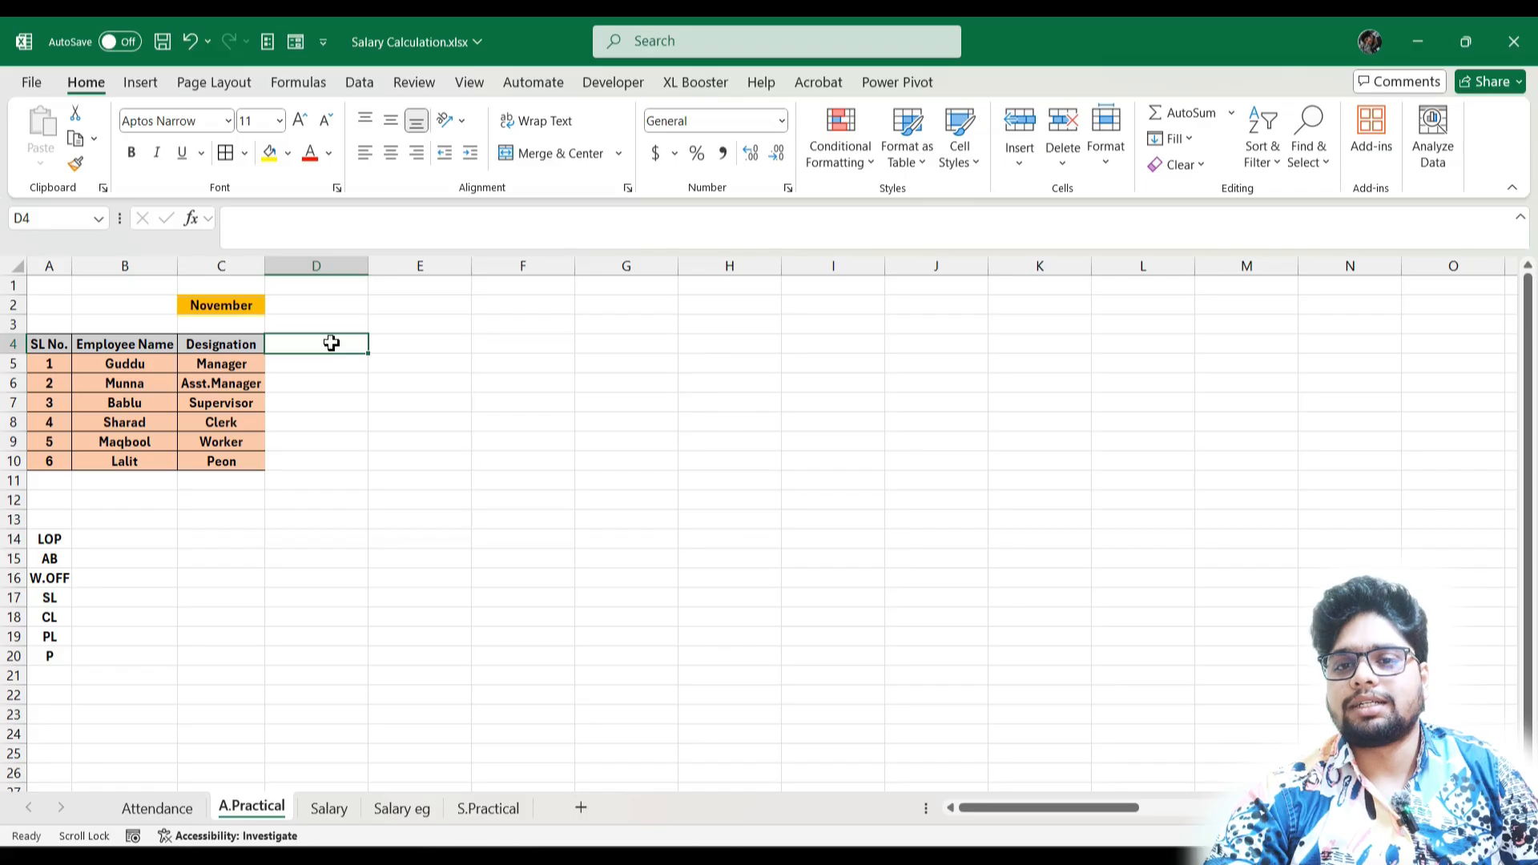
type("11-01-2024")
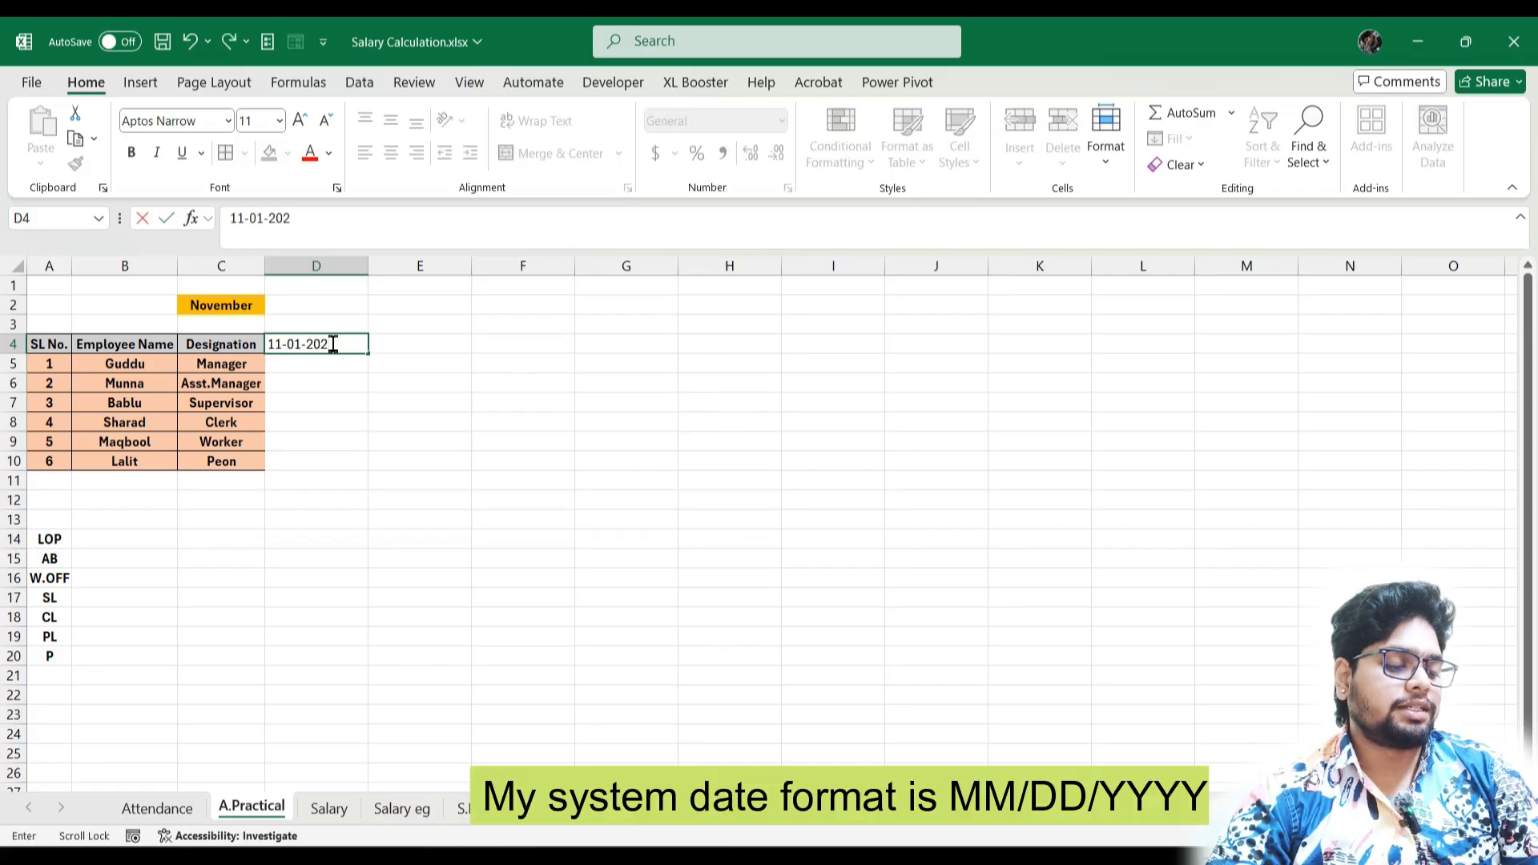
key("Return")
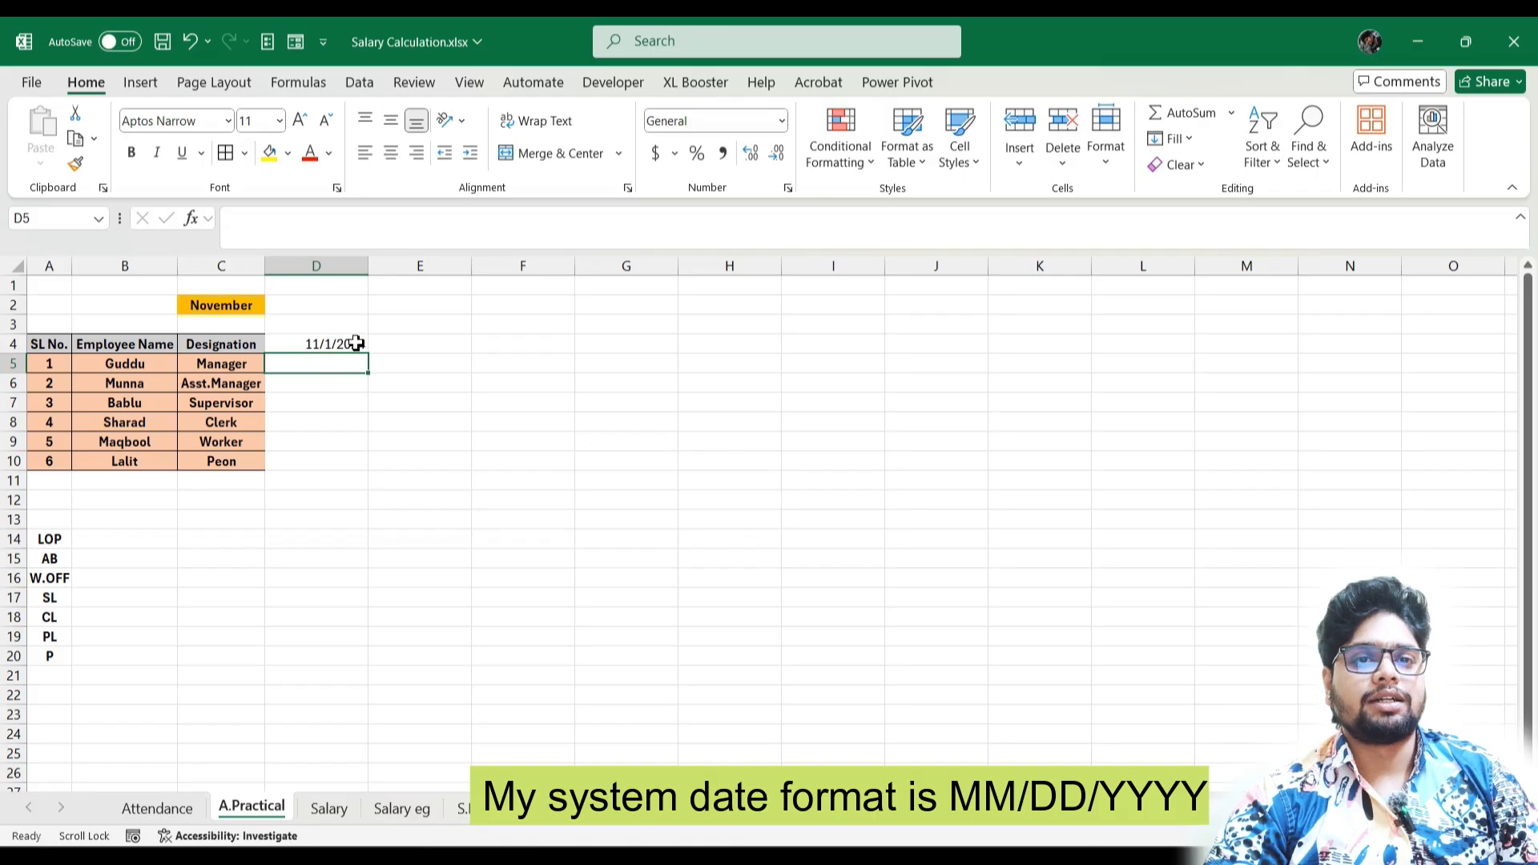
left_click(362, 348)
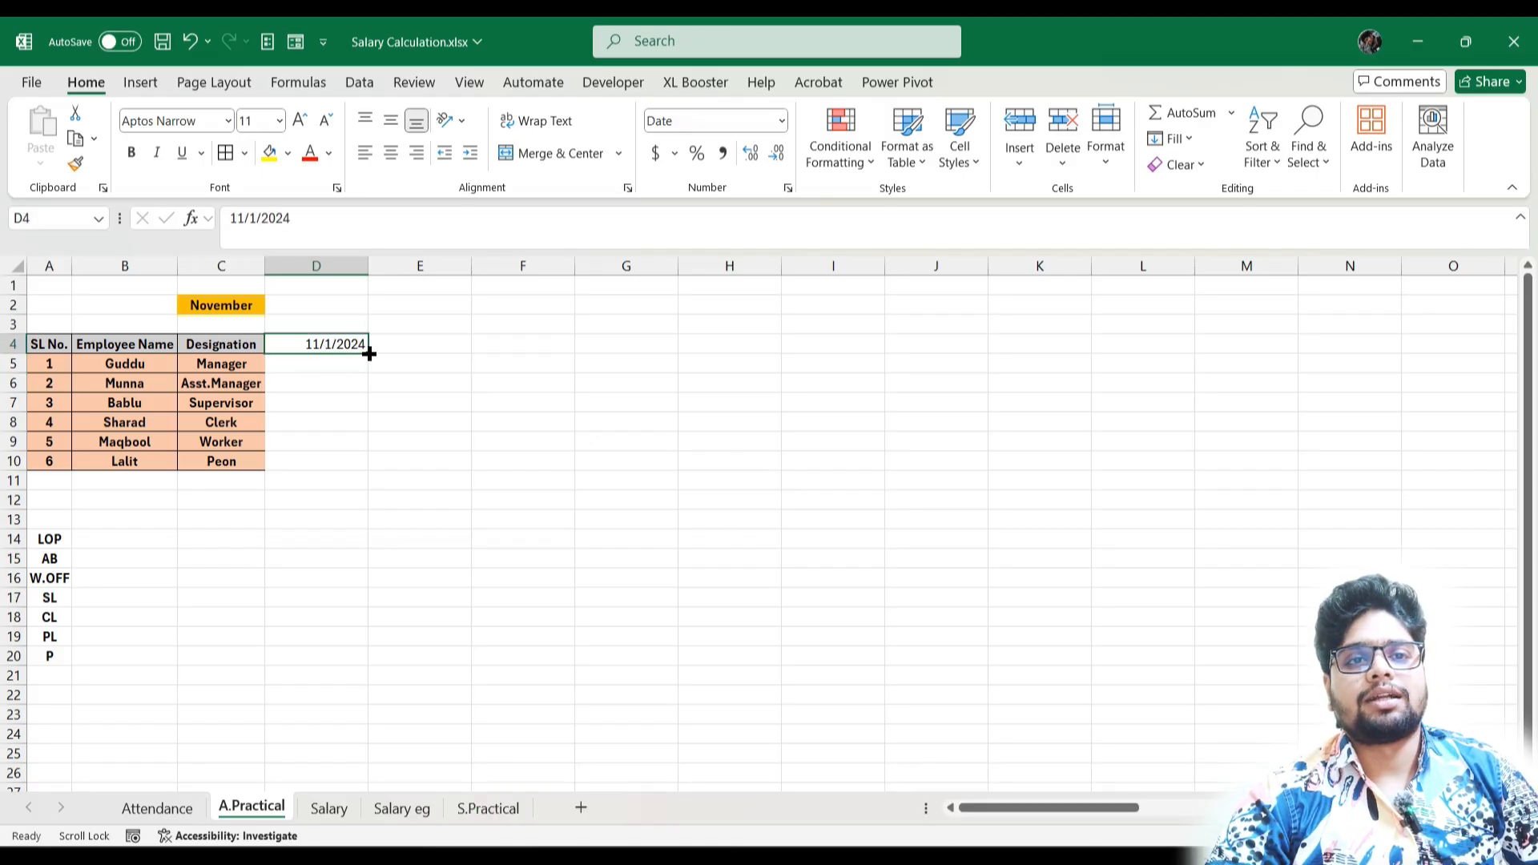
left_click_drag(368, 354, 1087, 362)
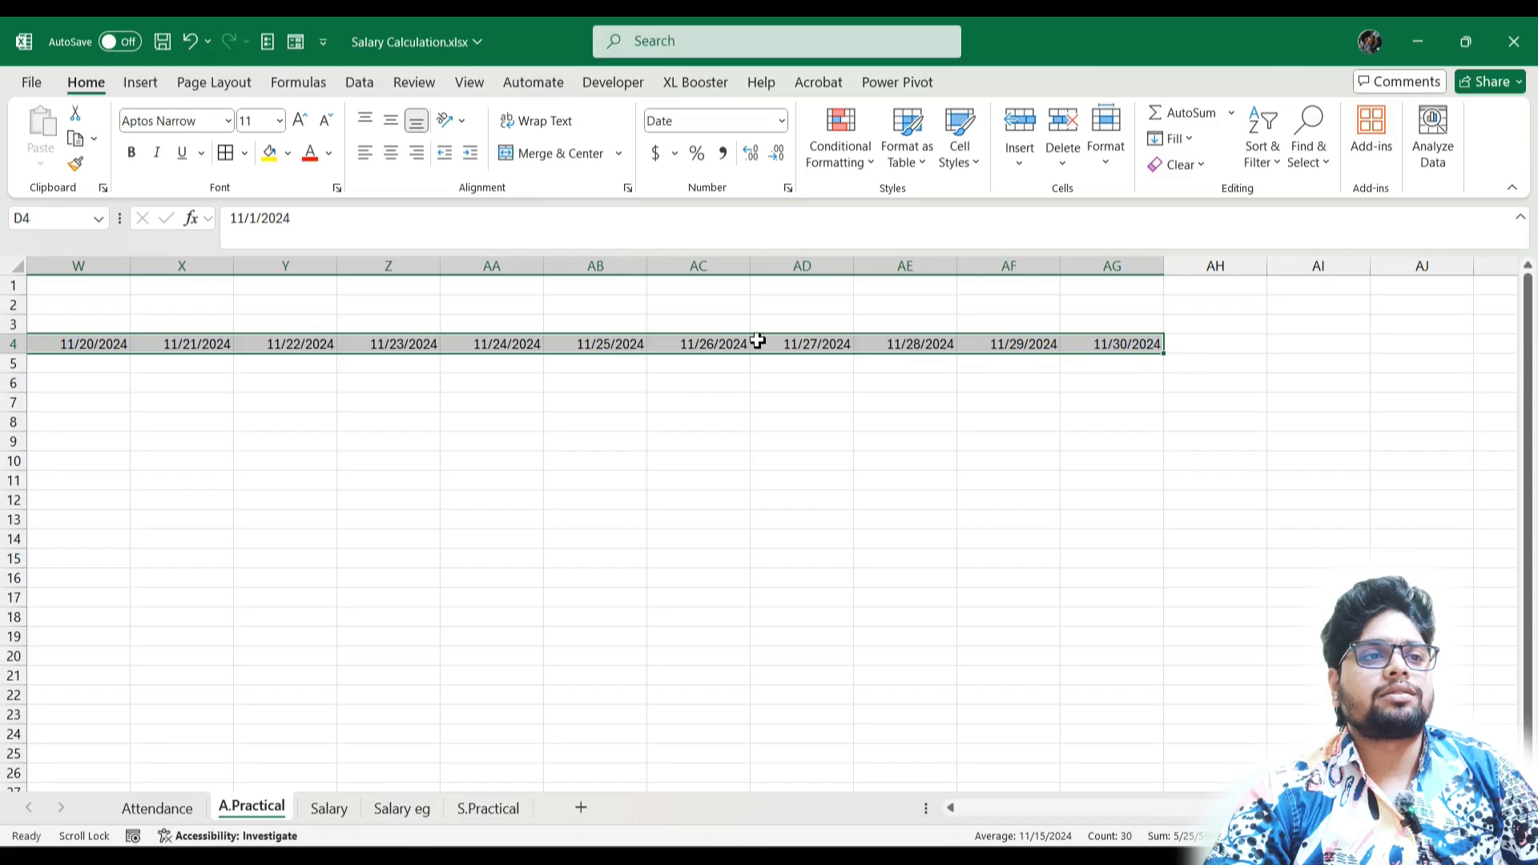
- Apply the custom number format dd to the dates in row 4 so only the day number shows
left_click_drag(1234, 808, 961, 801)
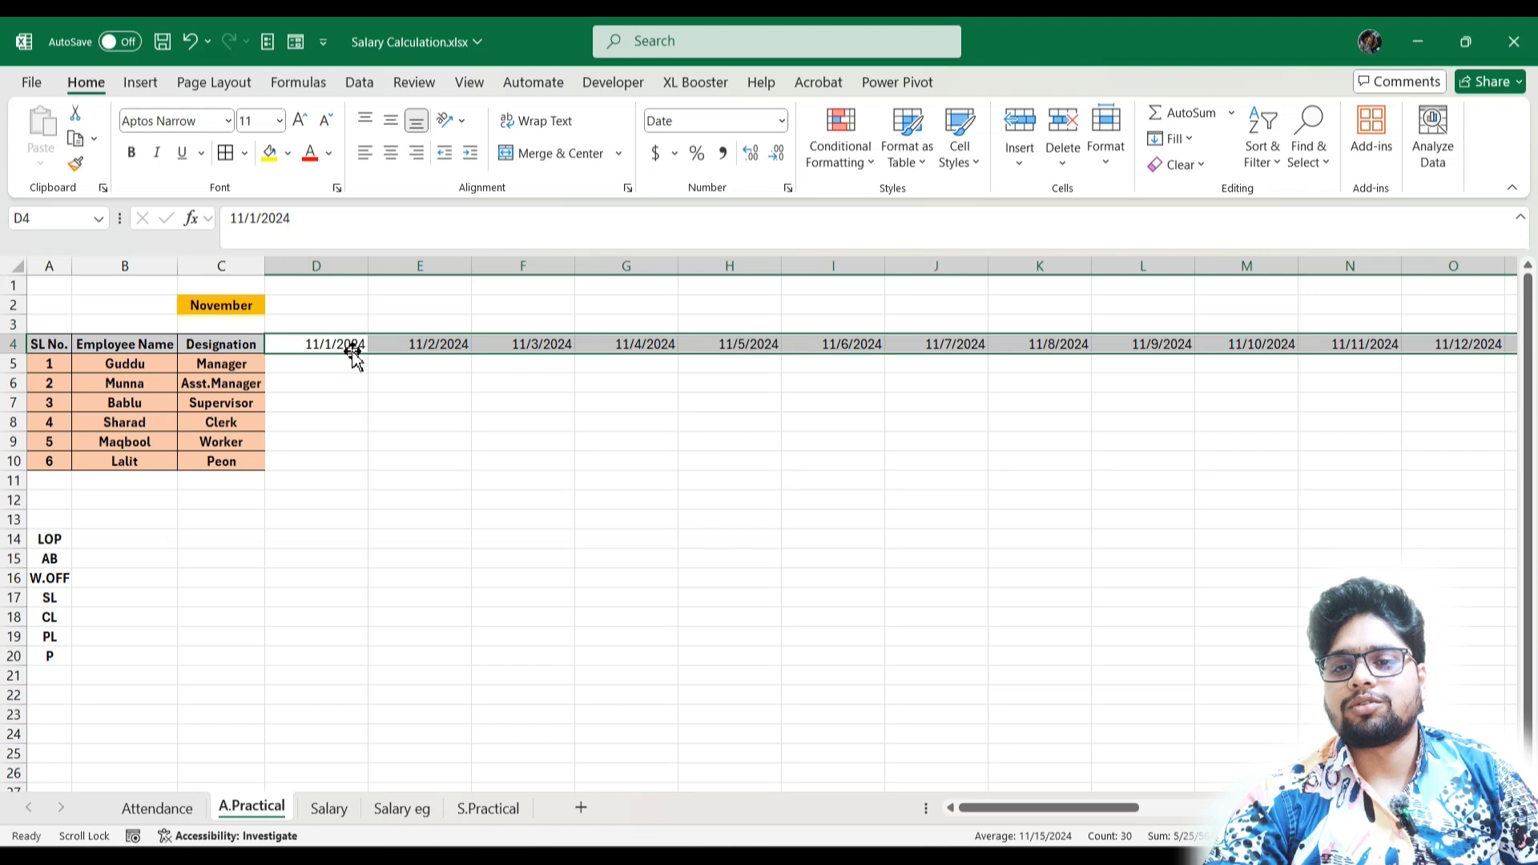
left_click(788, 189)
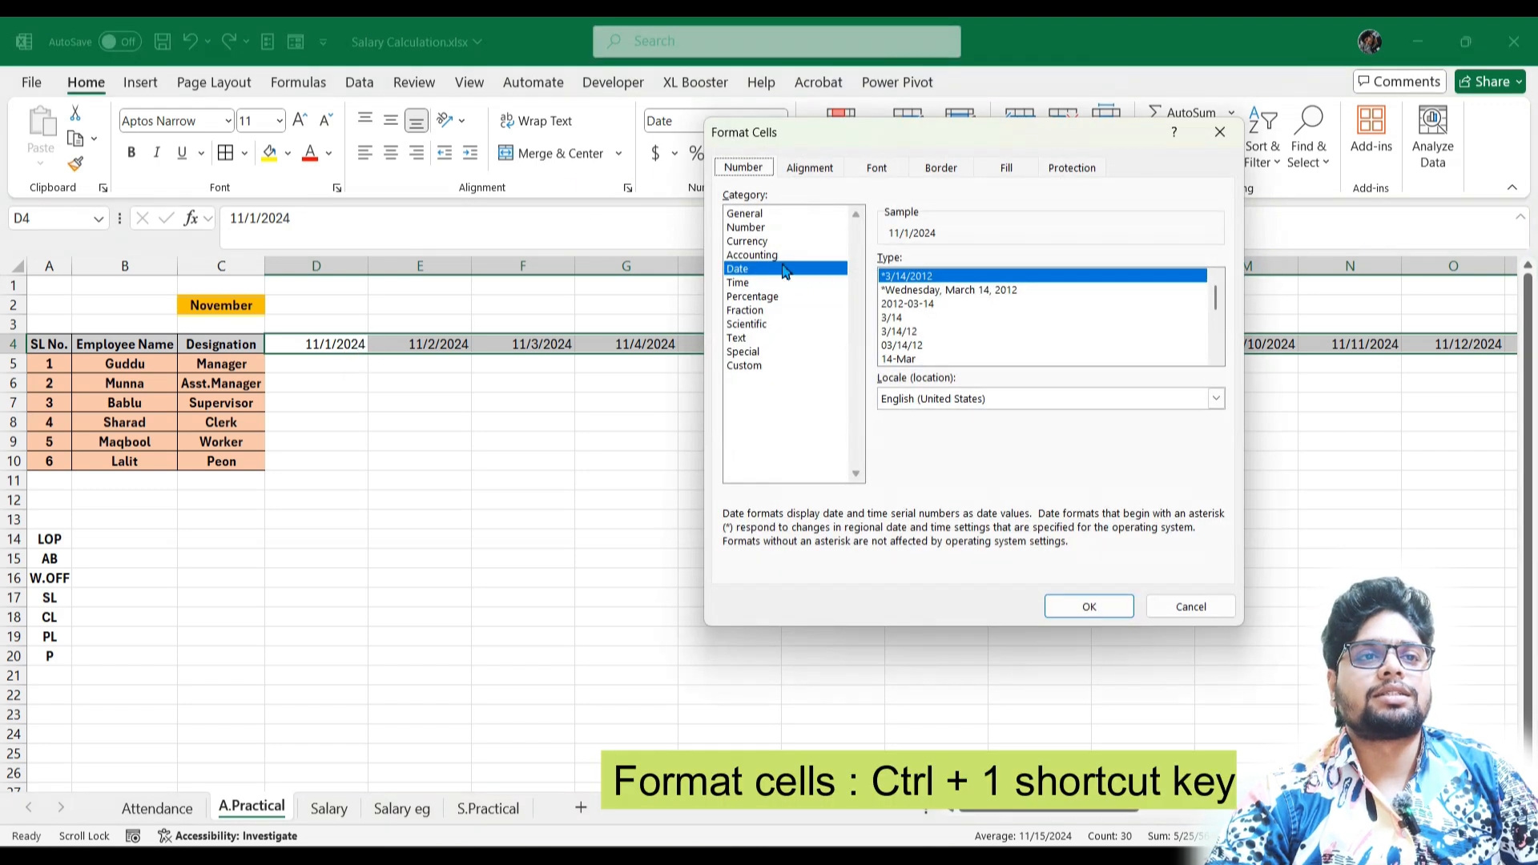
left_click(751, 366)
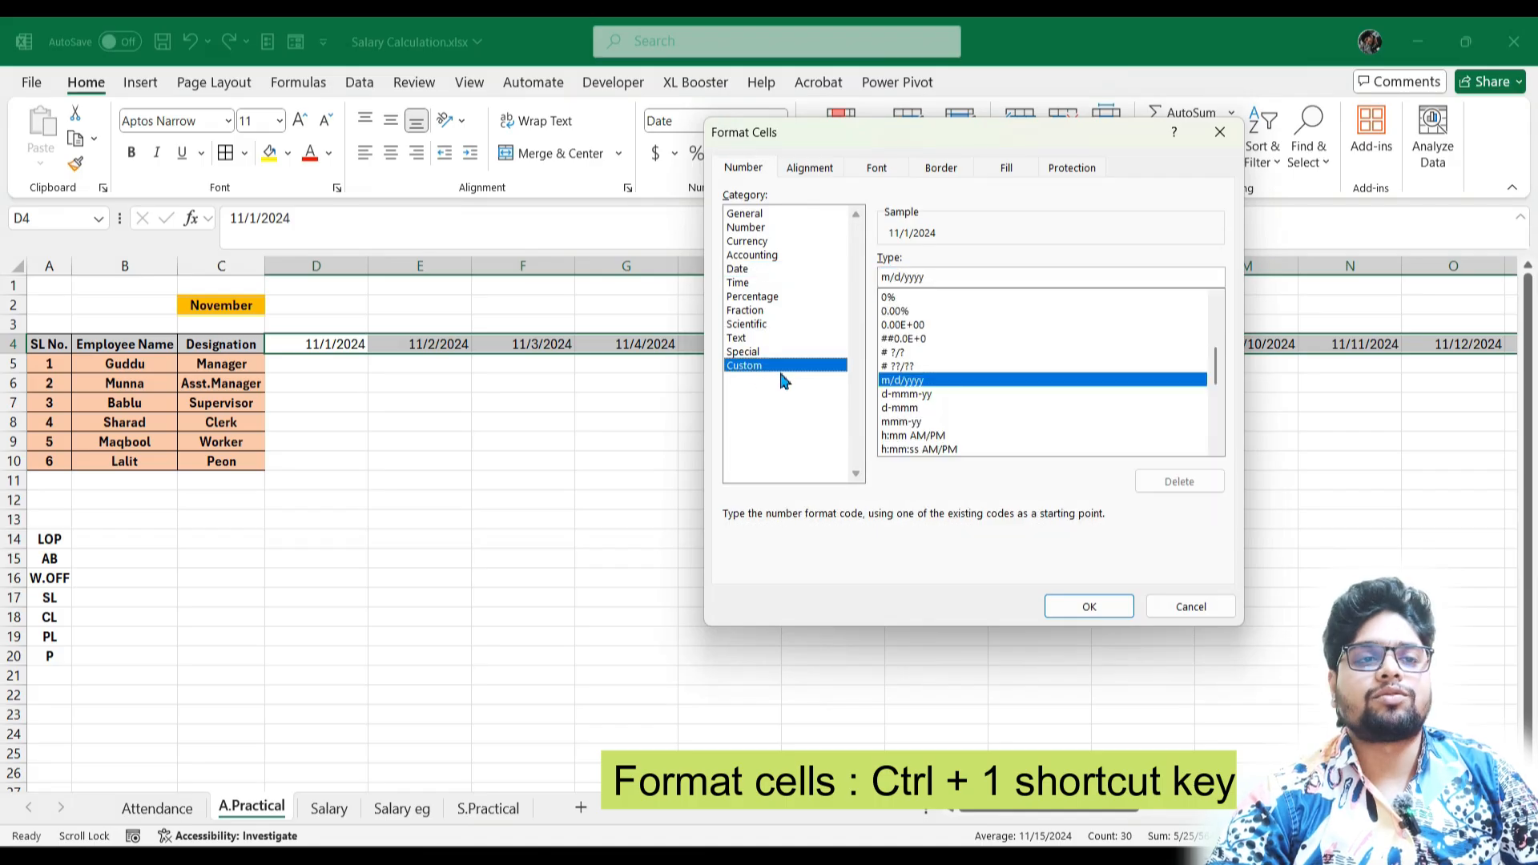
double_click(979, 280)
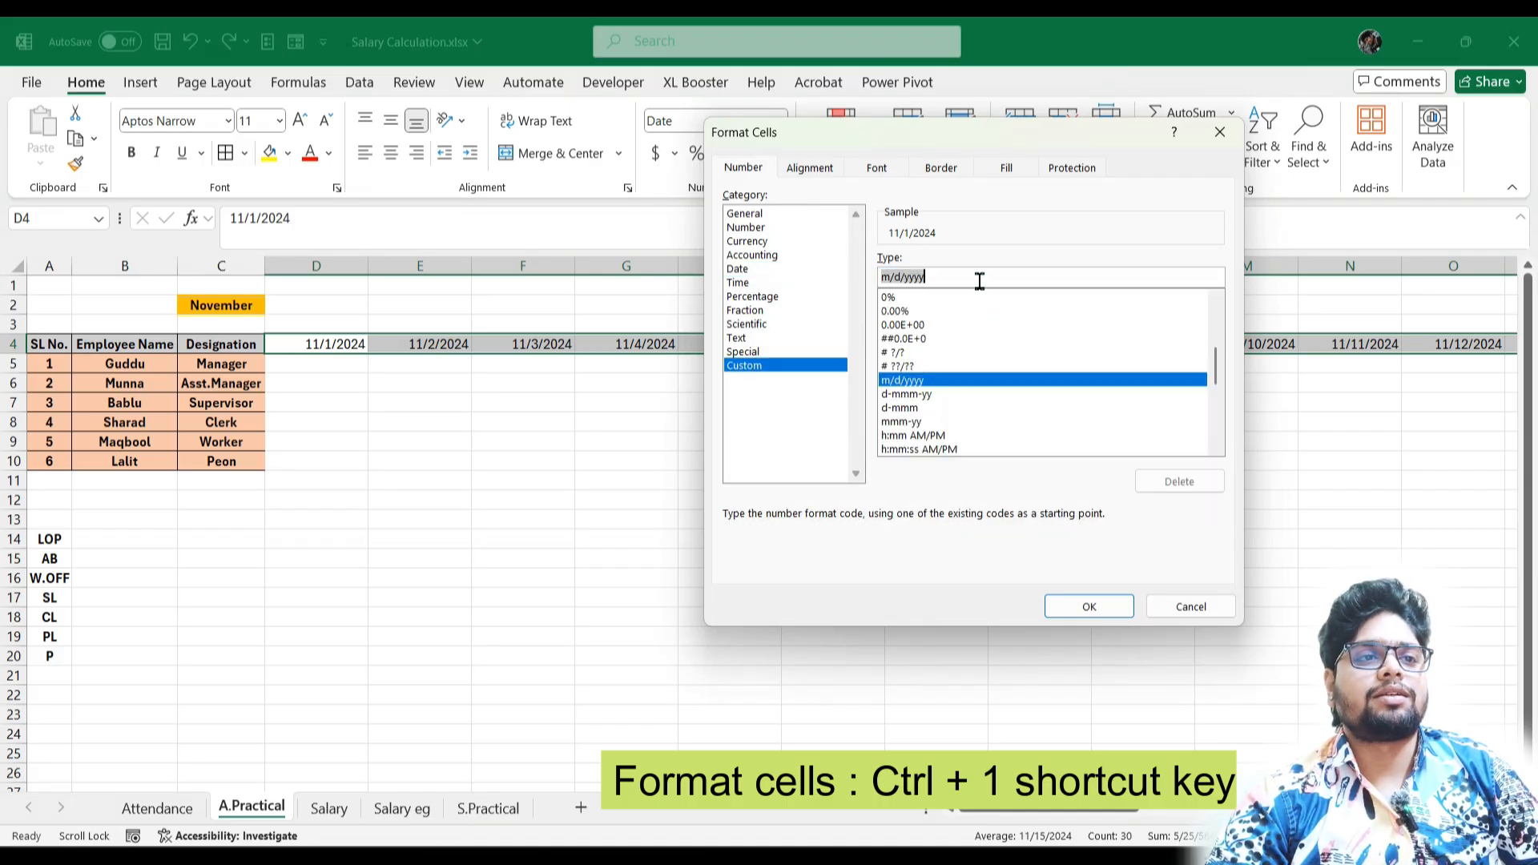
type("dd")
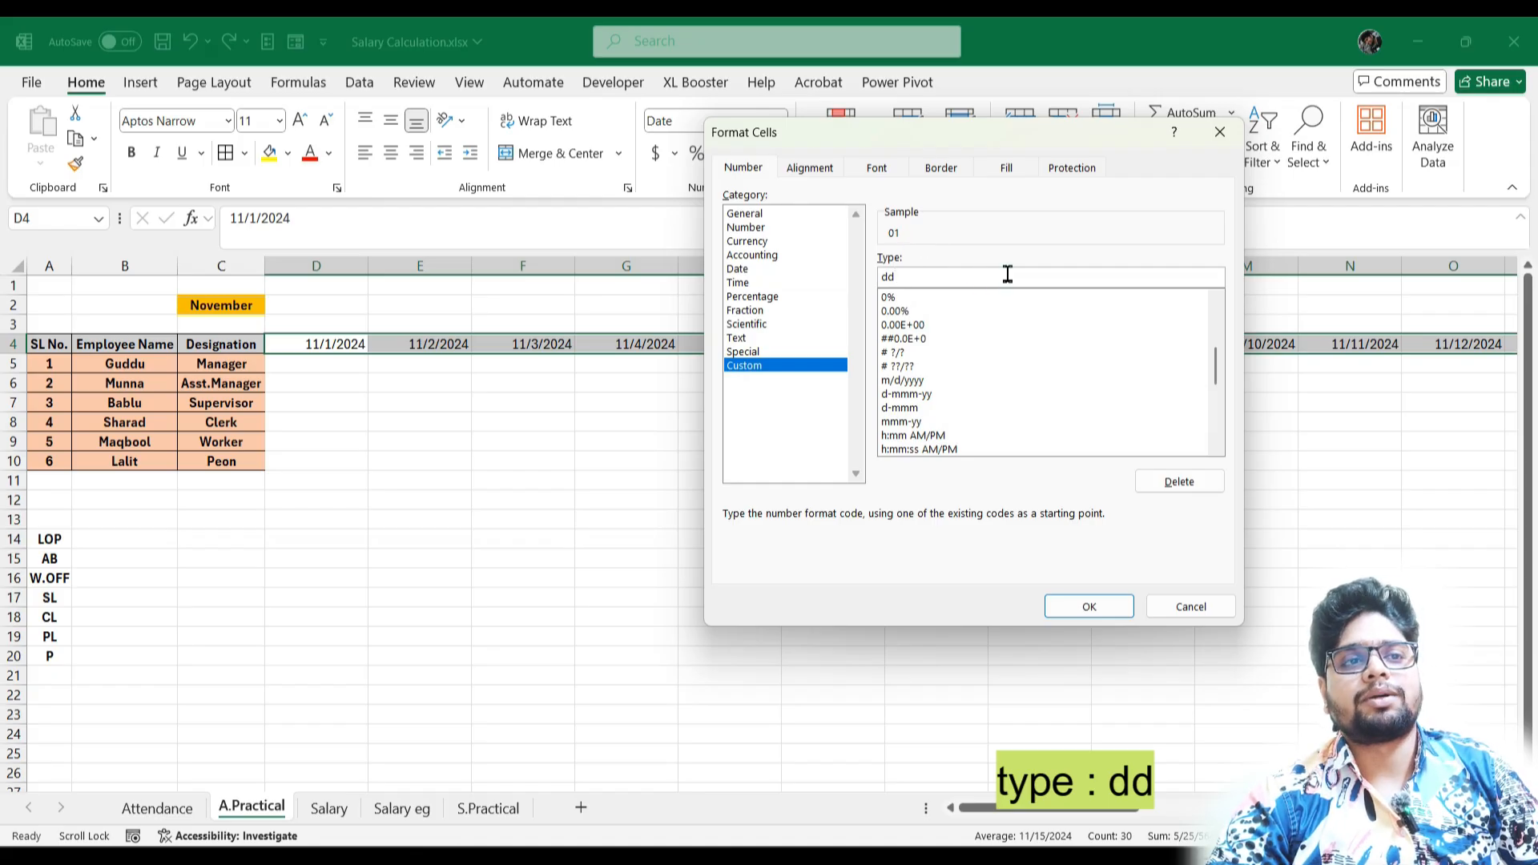
left_click(1088, 605)
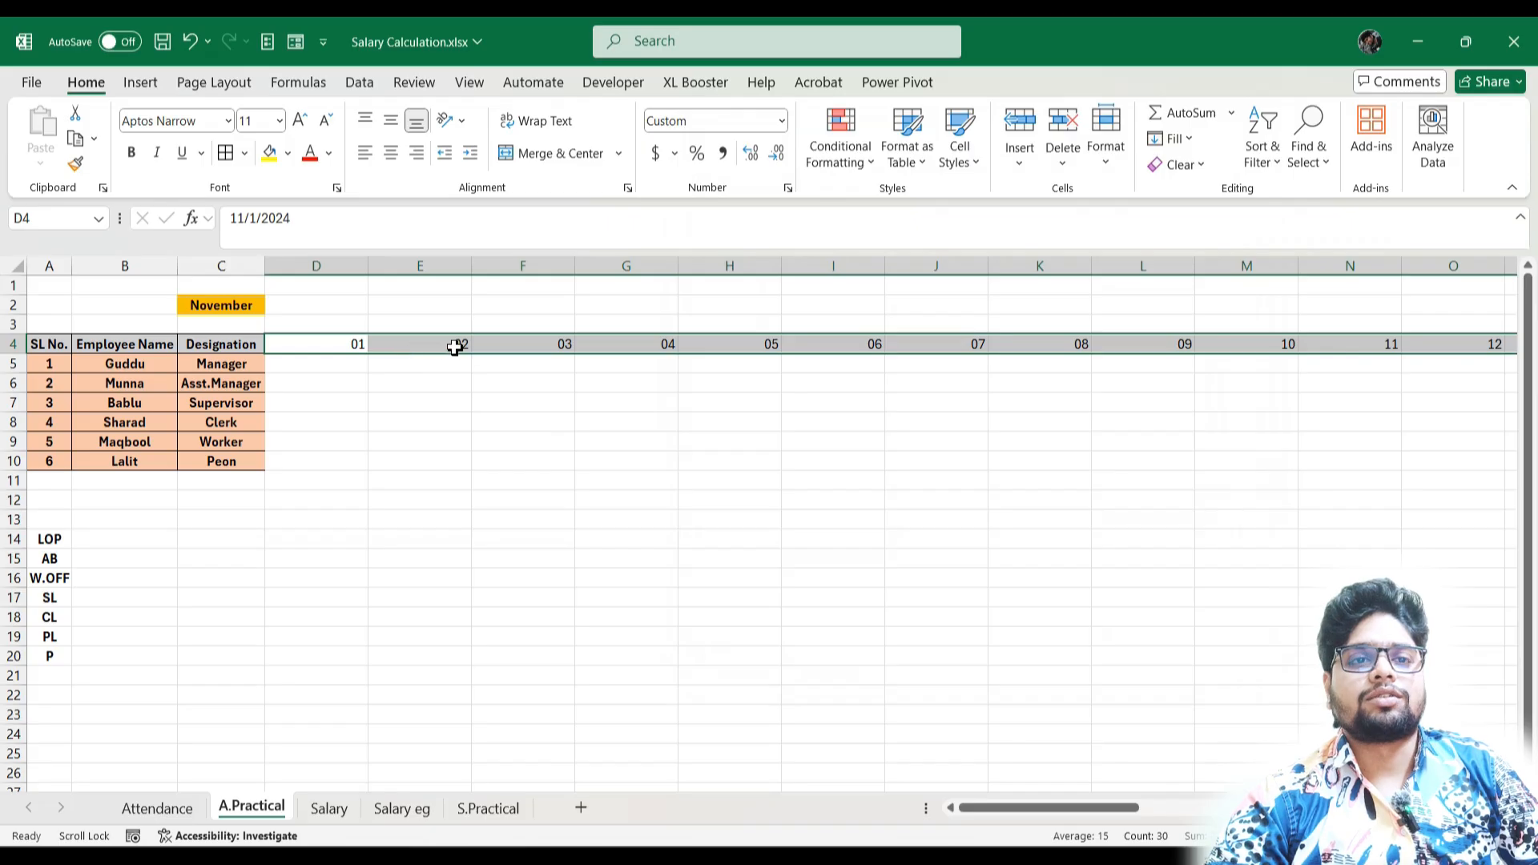
- Enter a TEXT formula in D3 that returns the weekday of D4 with the format code "dddd"
left_click(338, 325)
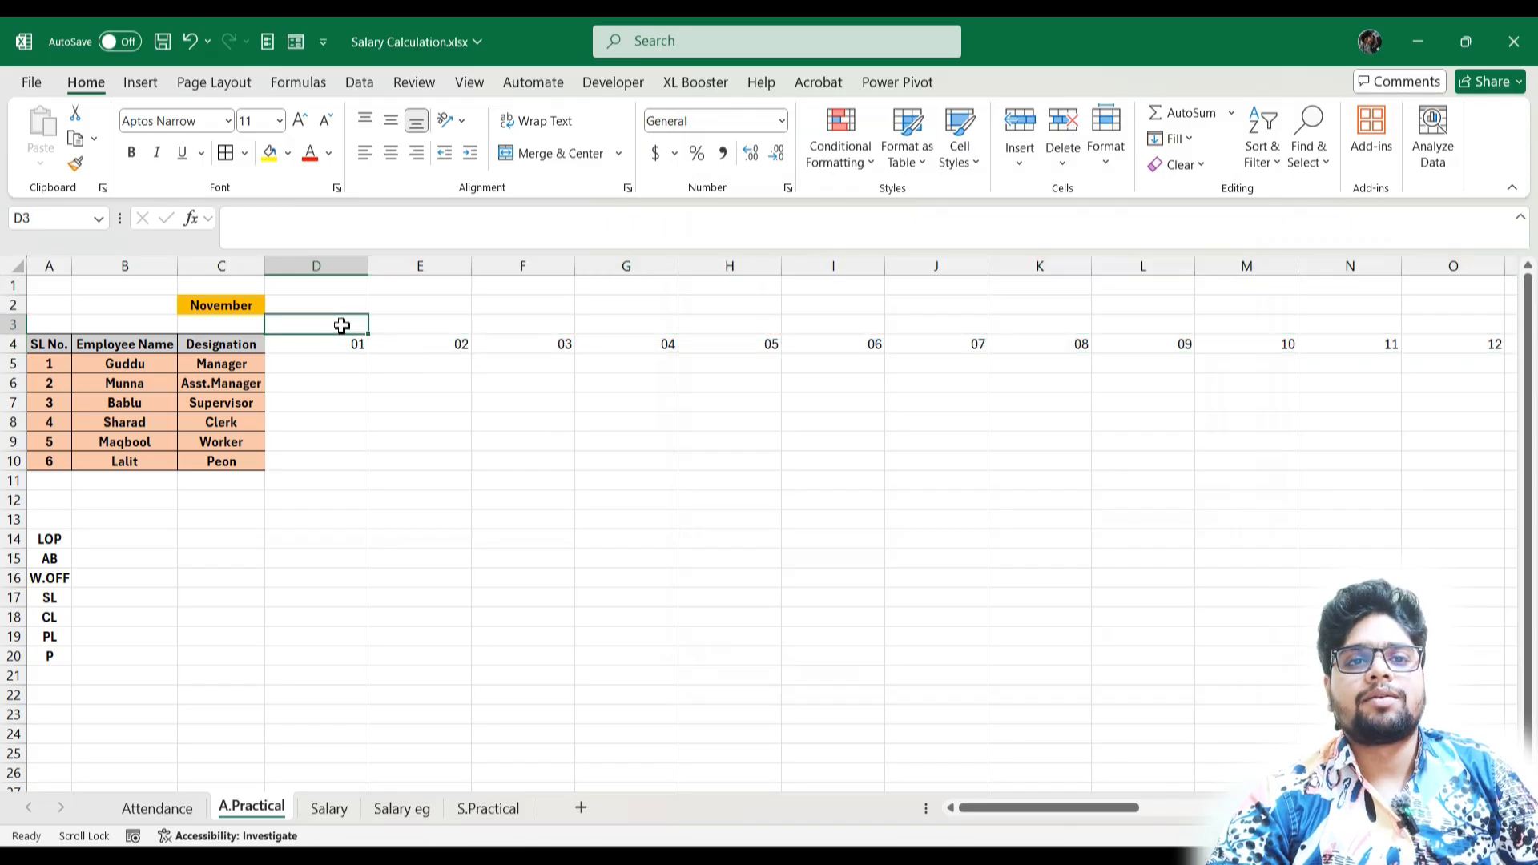
type("=text")
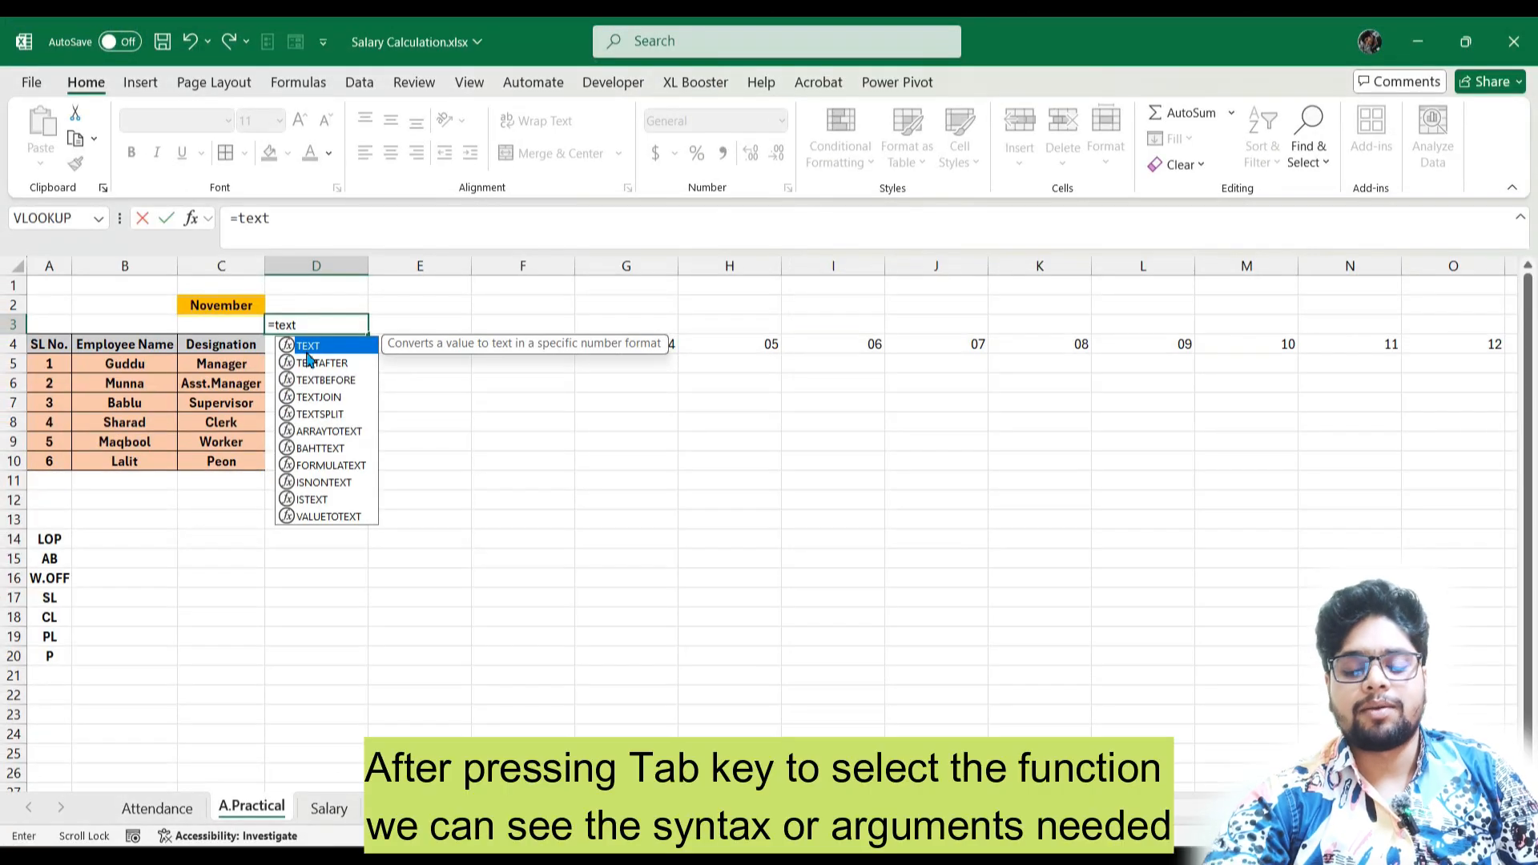
key("Tab")
left_click(218, 353)
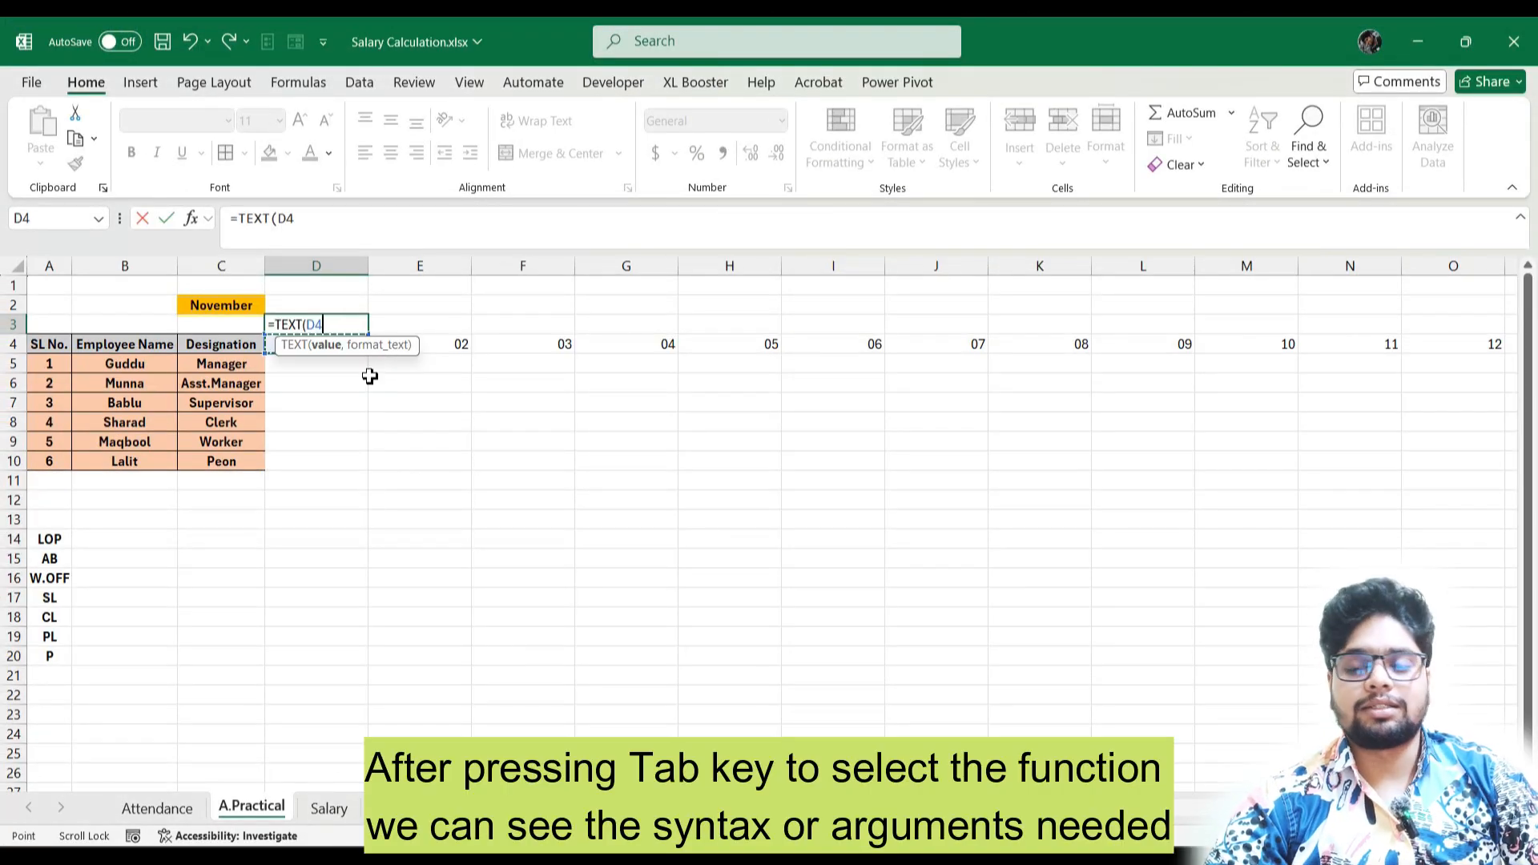
type(",\"dddd")
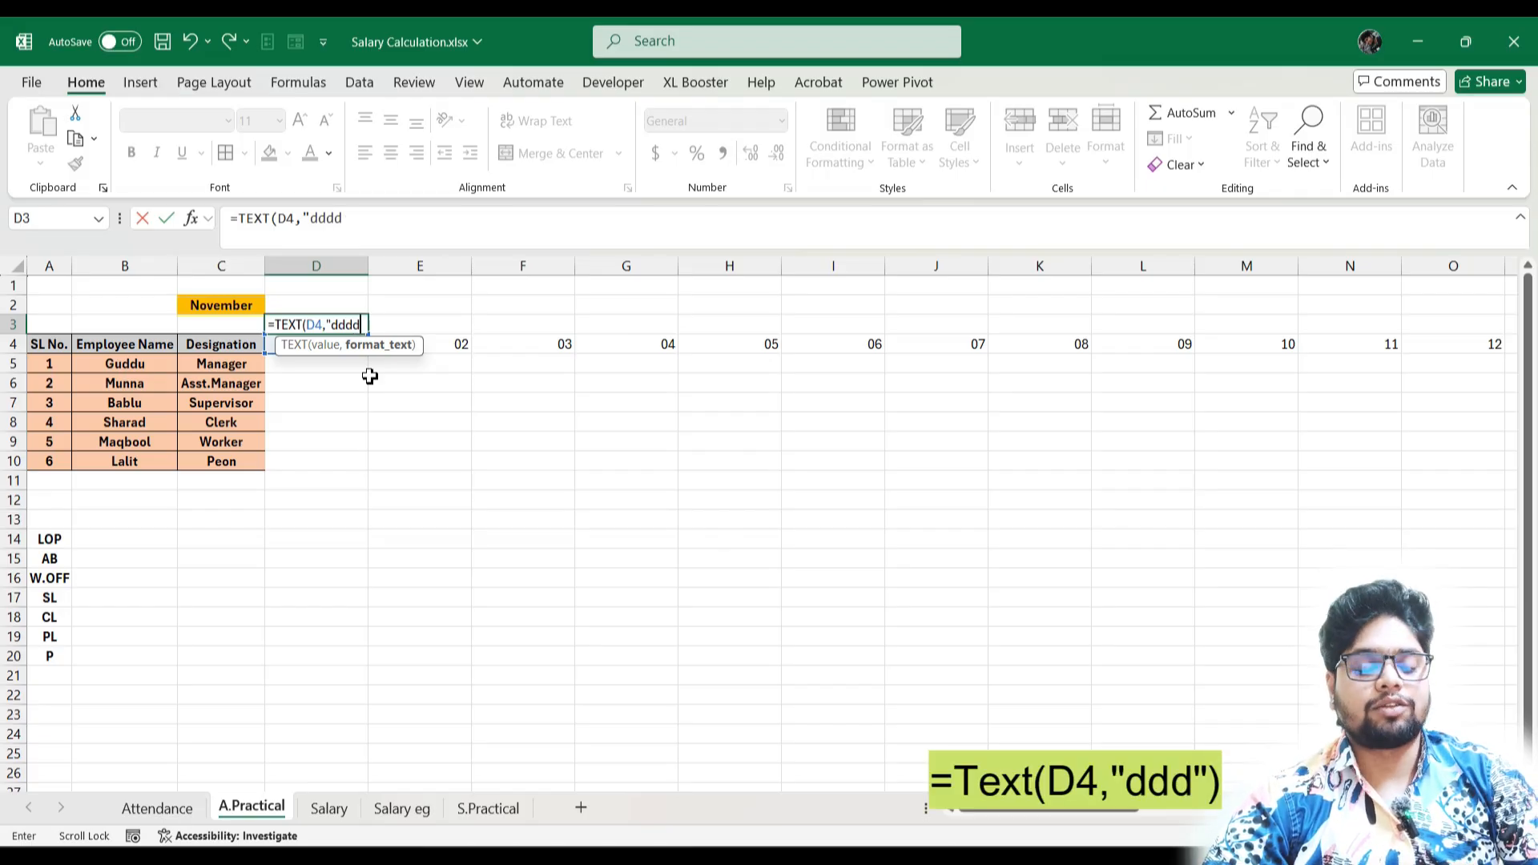
key("Return")
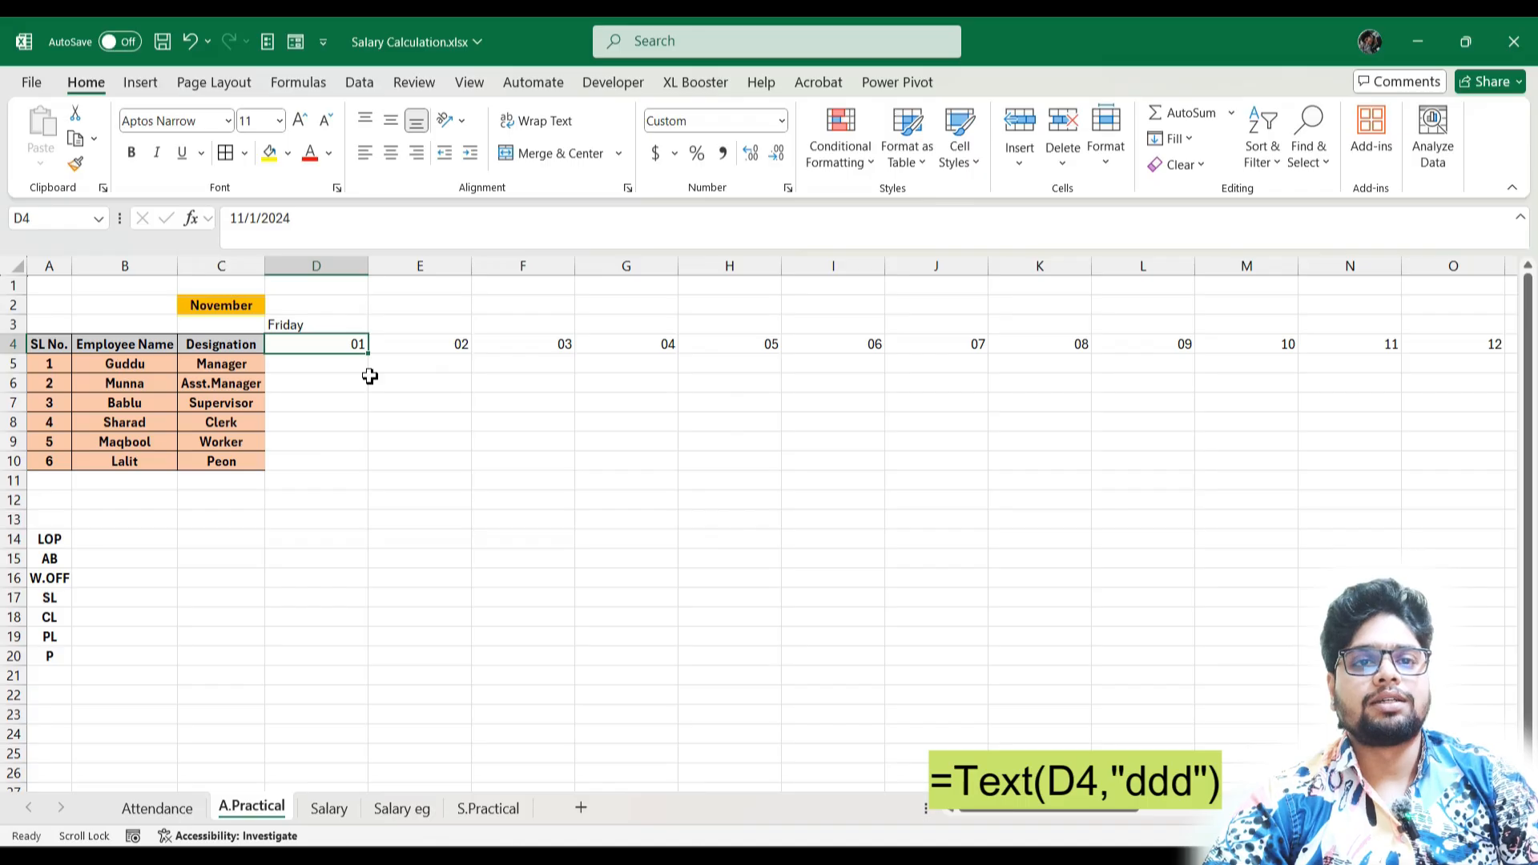
- Change the weekday formula in D3 to =TEXT(D4,"ddd") for abbreviated day names
double_click(341, 324)
type("ddd\")")
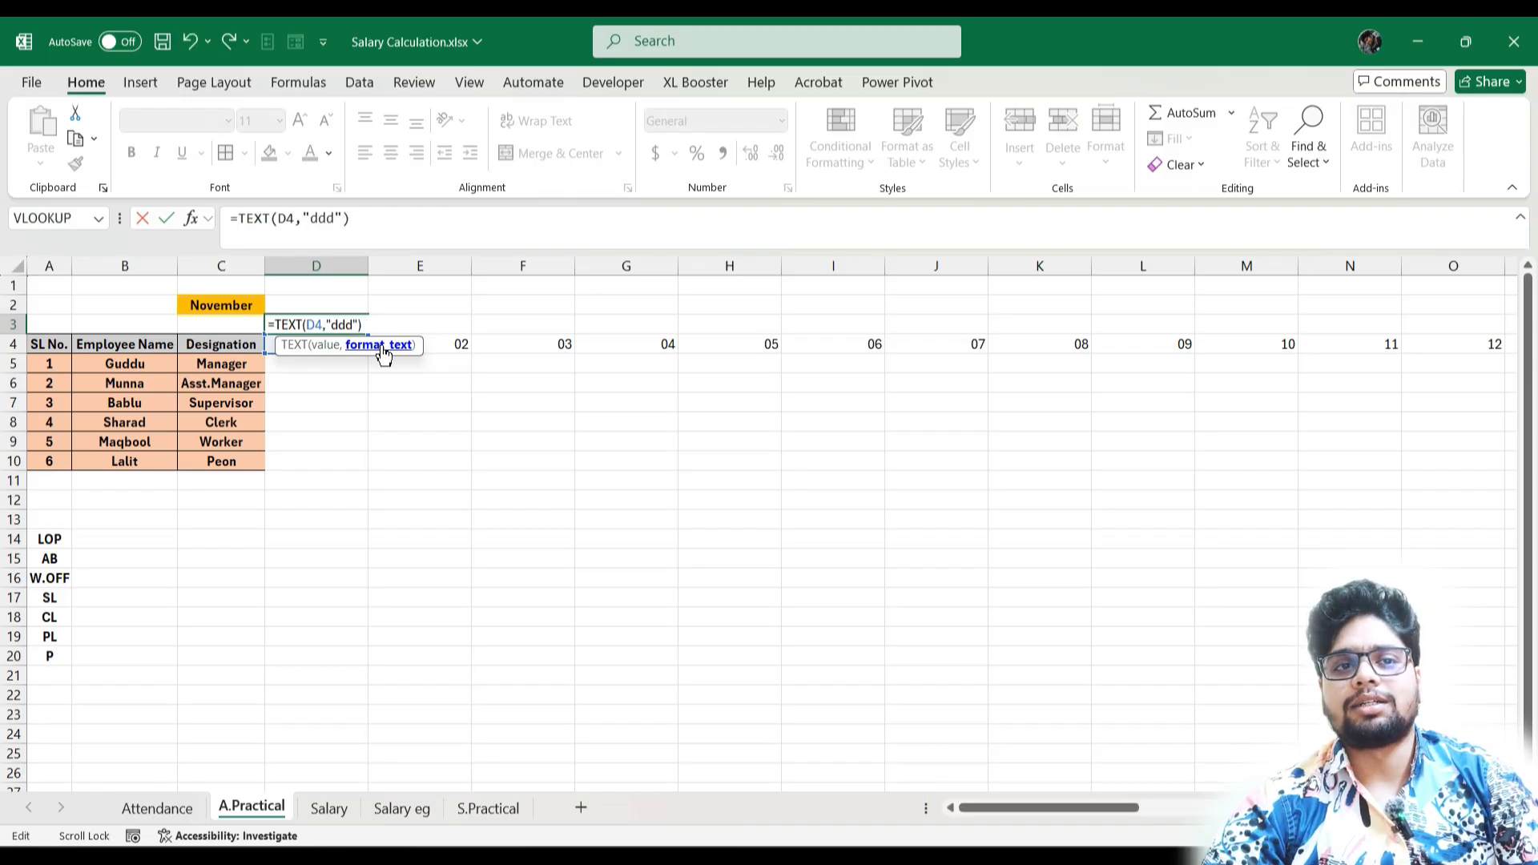
key("Return")
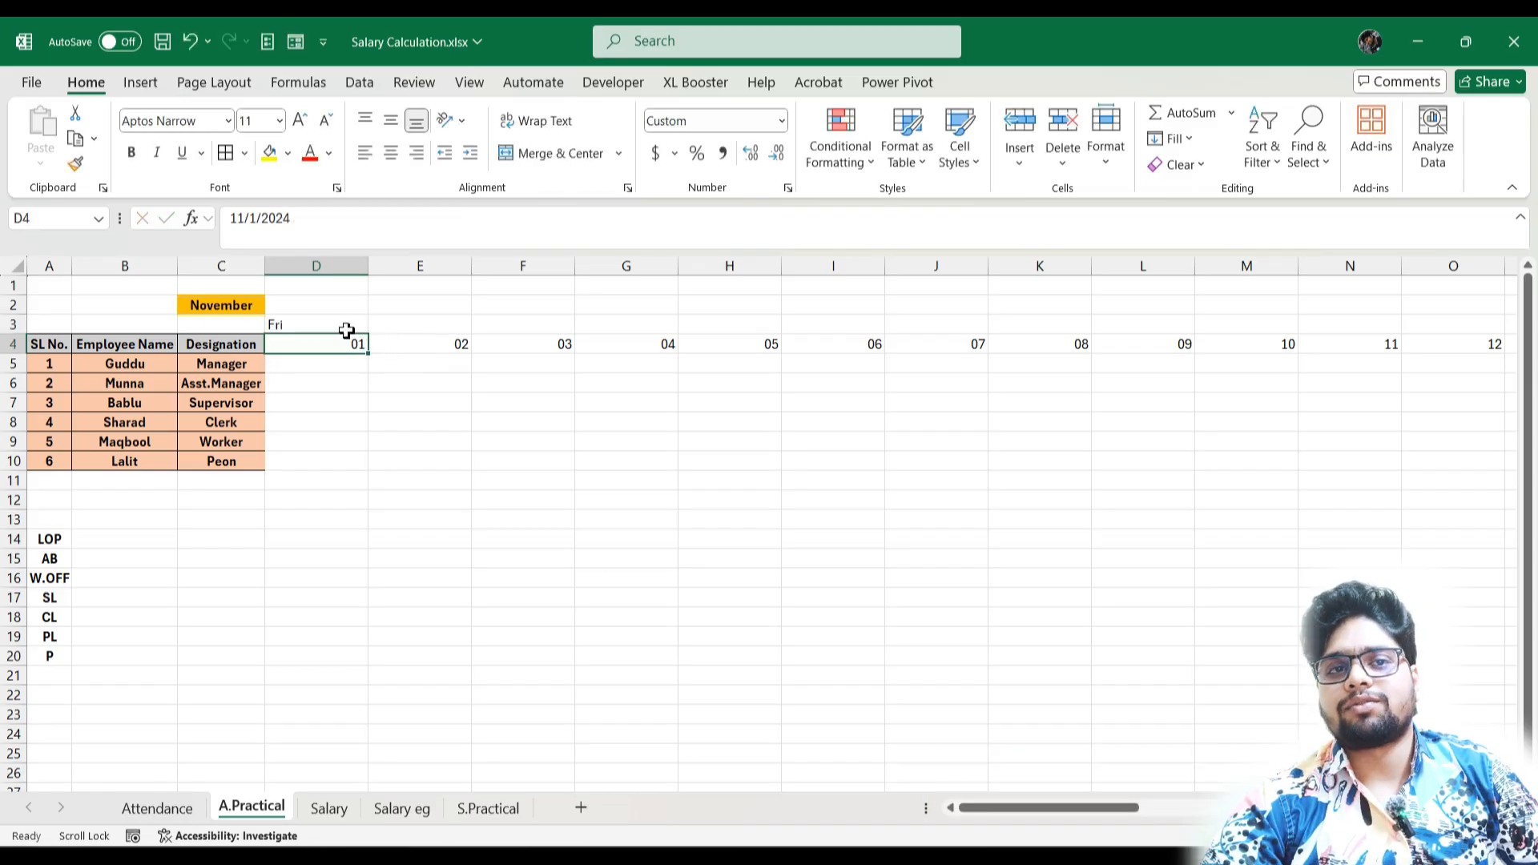
- Fill the weekday formula from D3 across to AG3 and autofit the widths of those columns
left_click(349, 326)
left_click_drag(388, 332, 1364, 338)
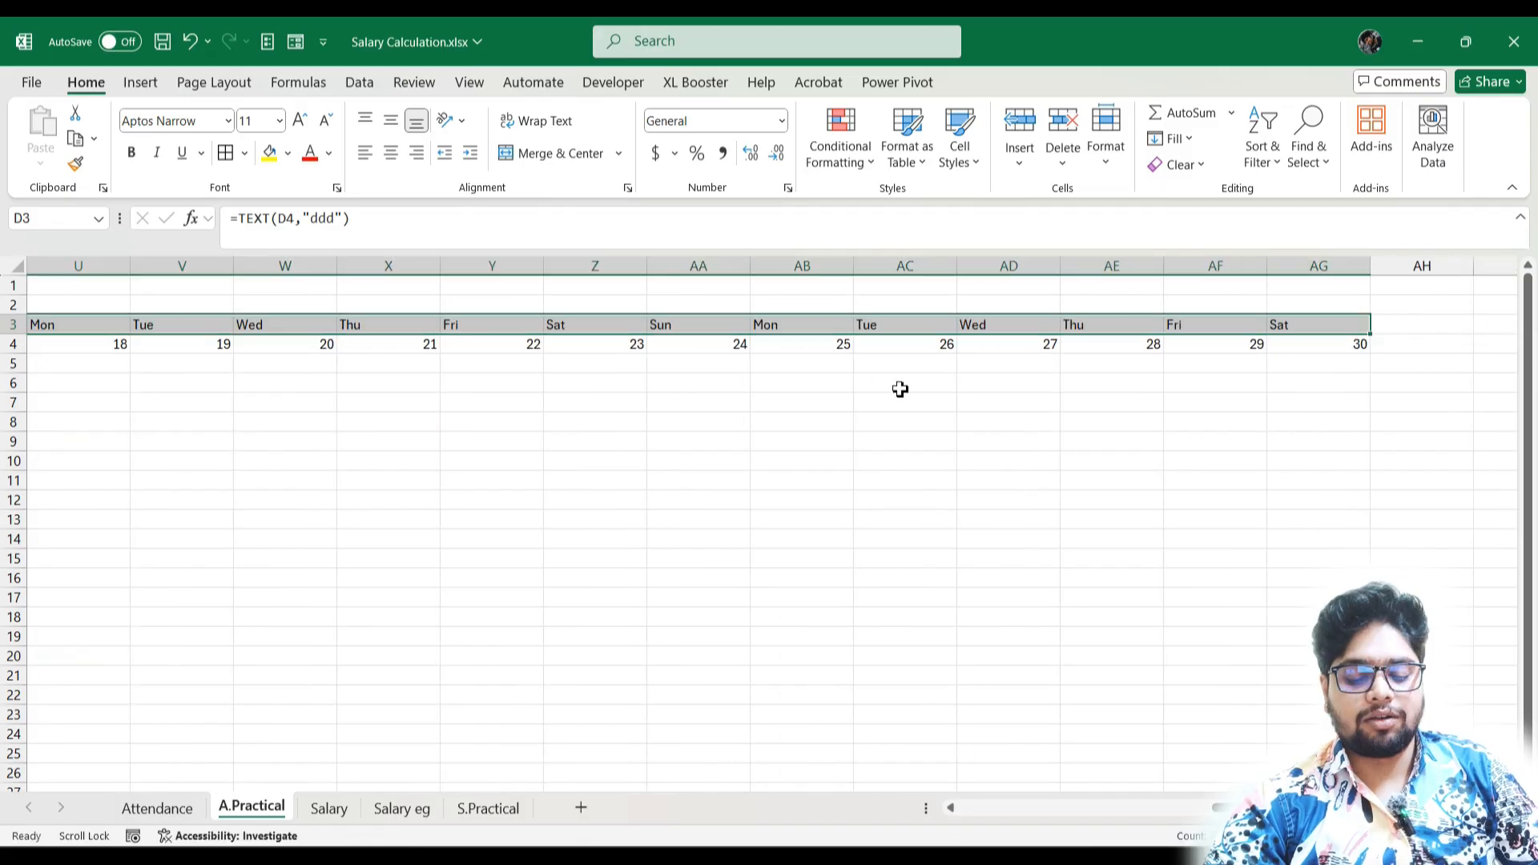
key("alt+h")
key("o")
key("i")
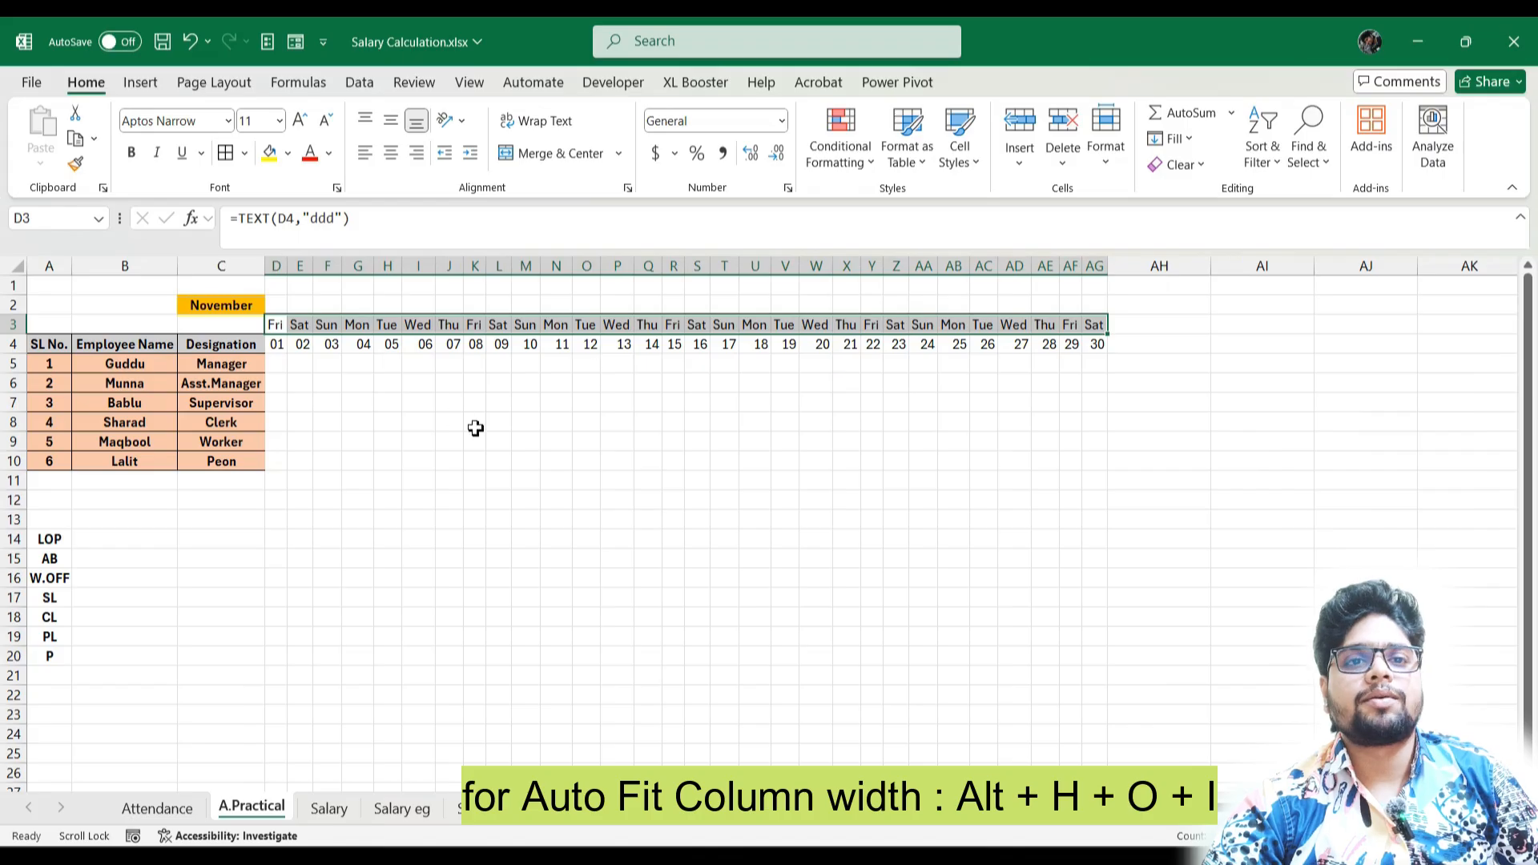
- Add List data validation with an in-cell dropdown to the attendance cells D5:AG10, using A14:A20 as the source
left_click(283, 364)
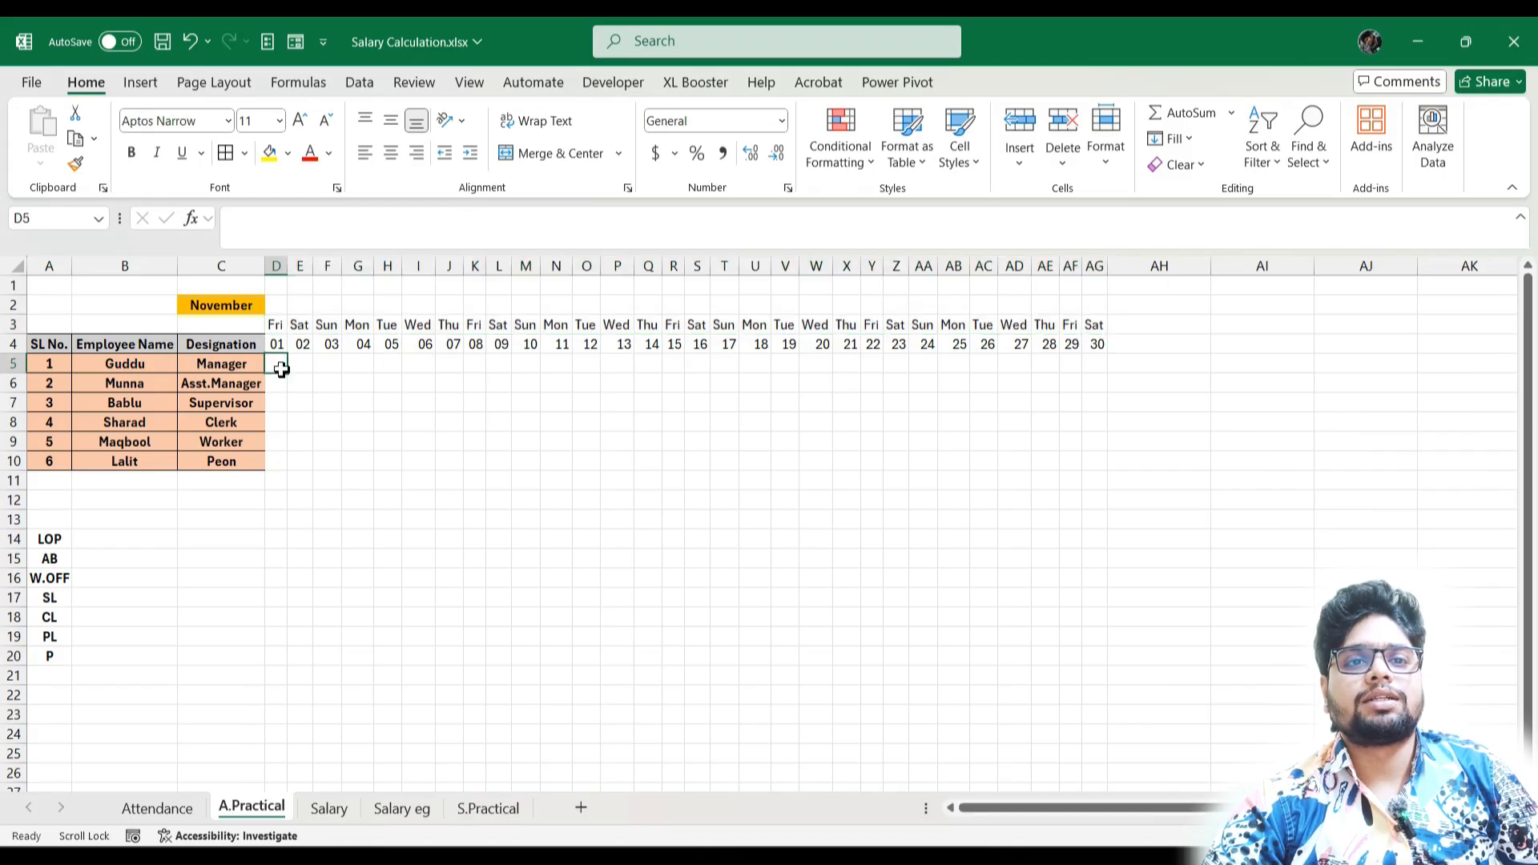
left_click_drag(280, 366, 1096, 469)
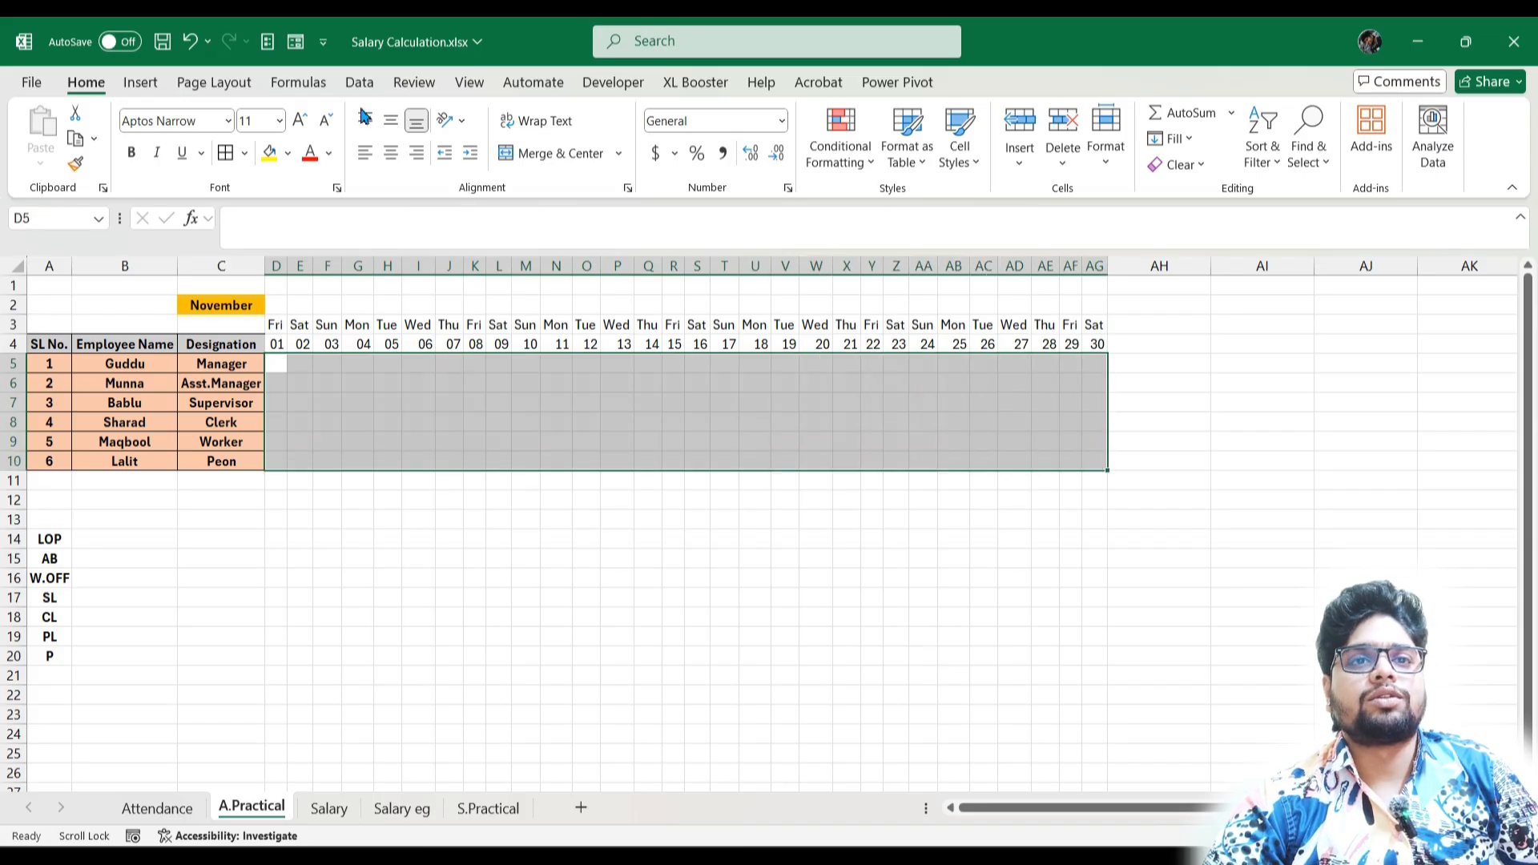
left_click(359, 82)
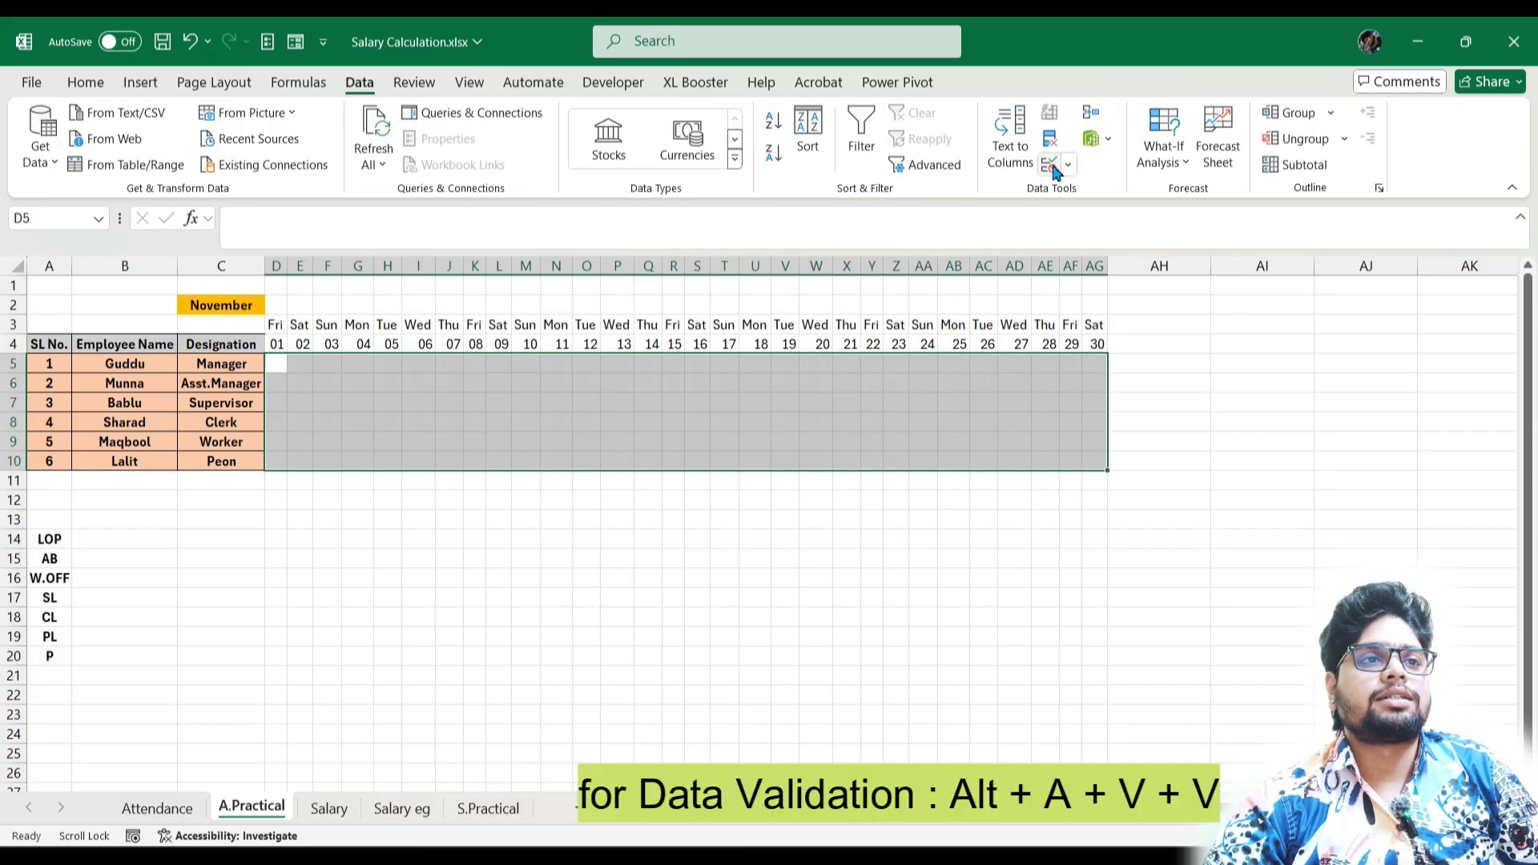
left_click(1051, 166)
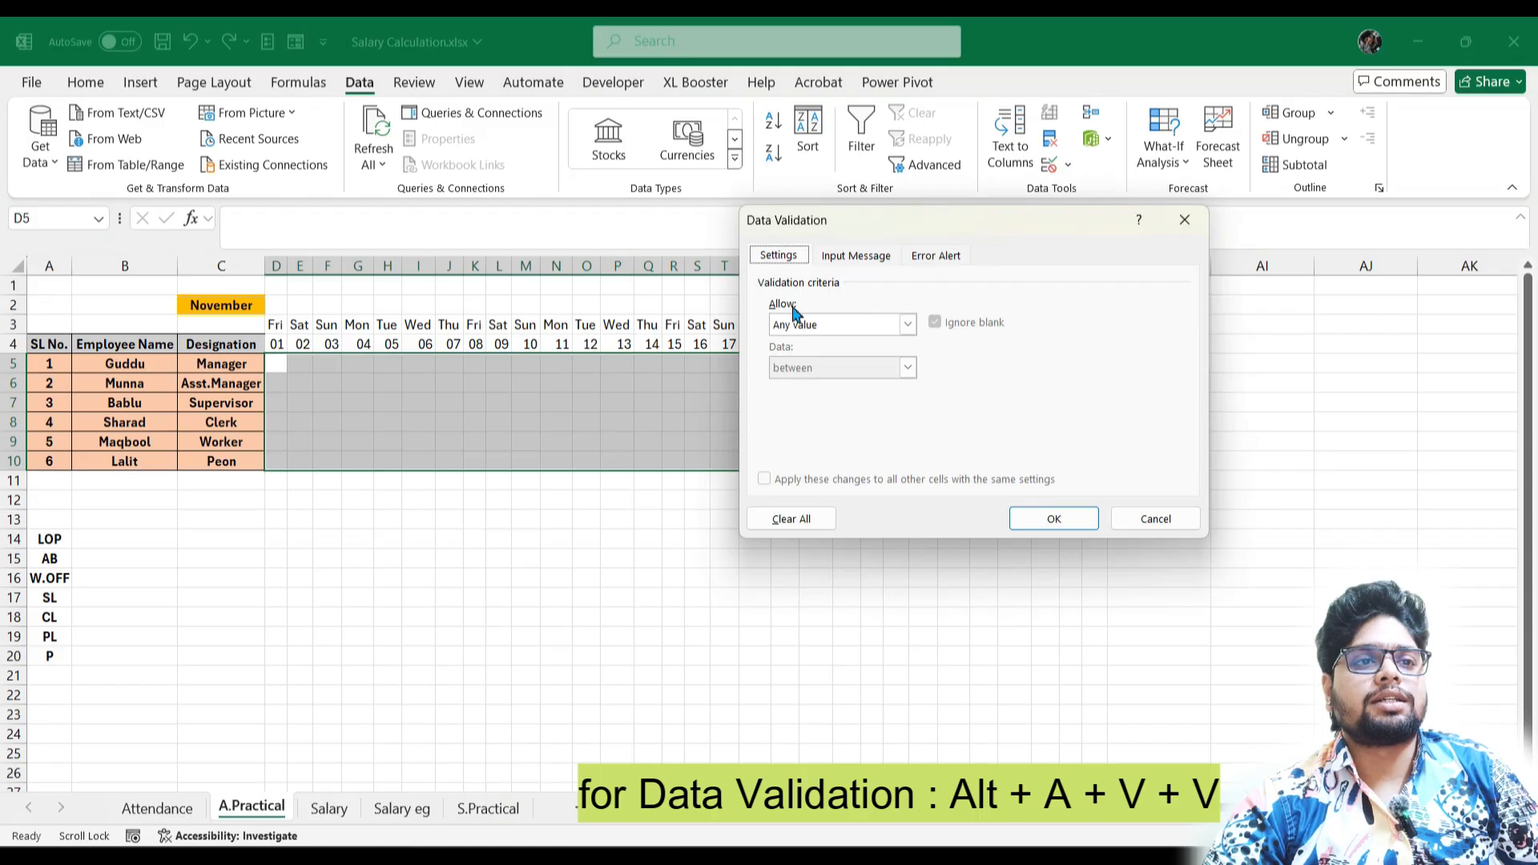
left_click(907, 324)
left_click(827, 383)
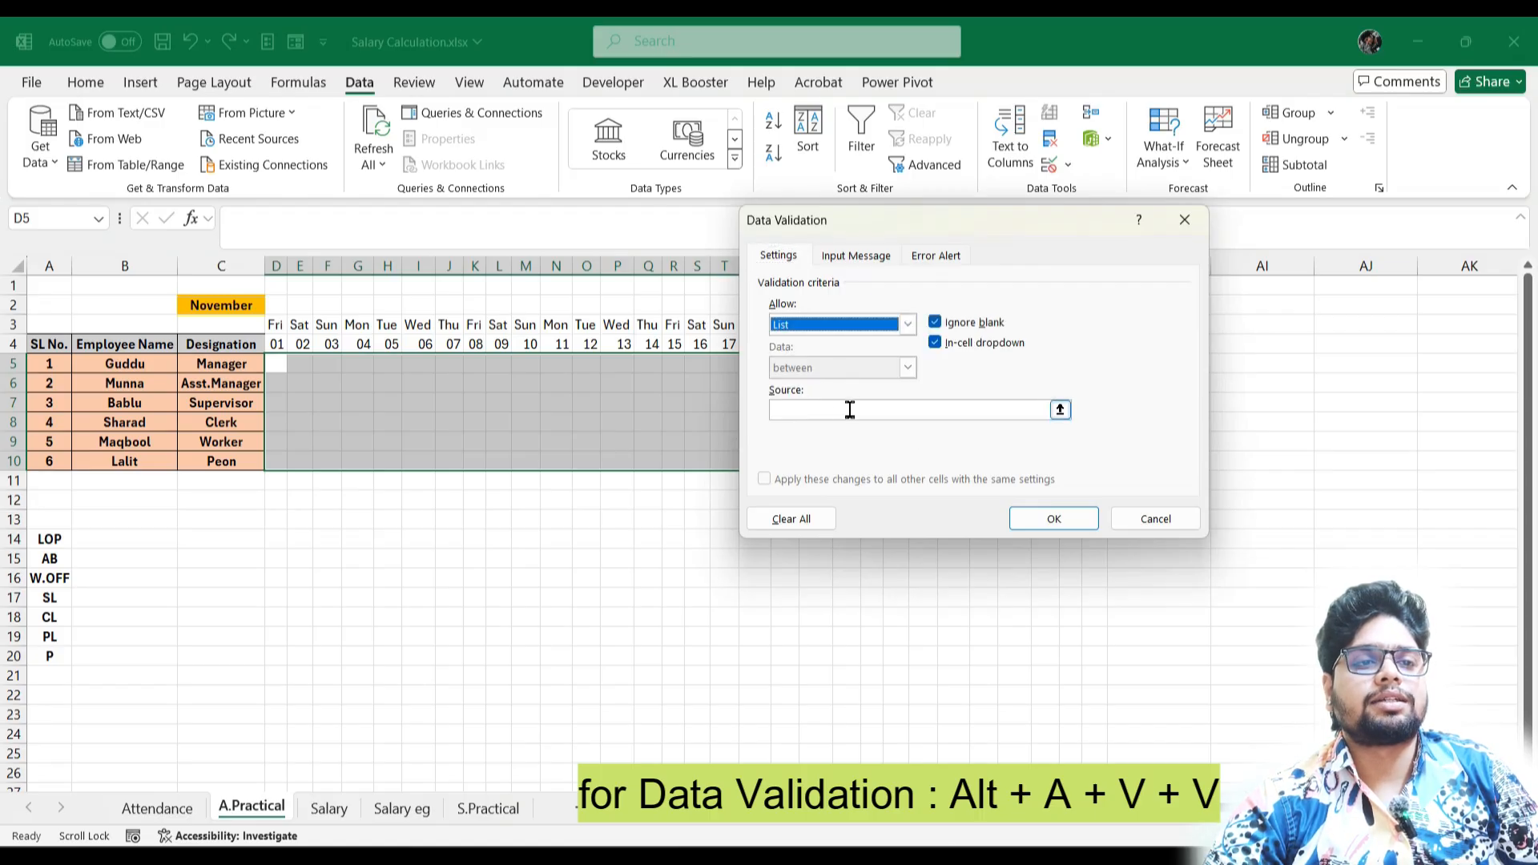
left_click(834, 410)
left_click_drag(50, 539, 50, 657)
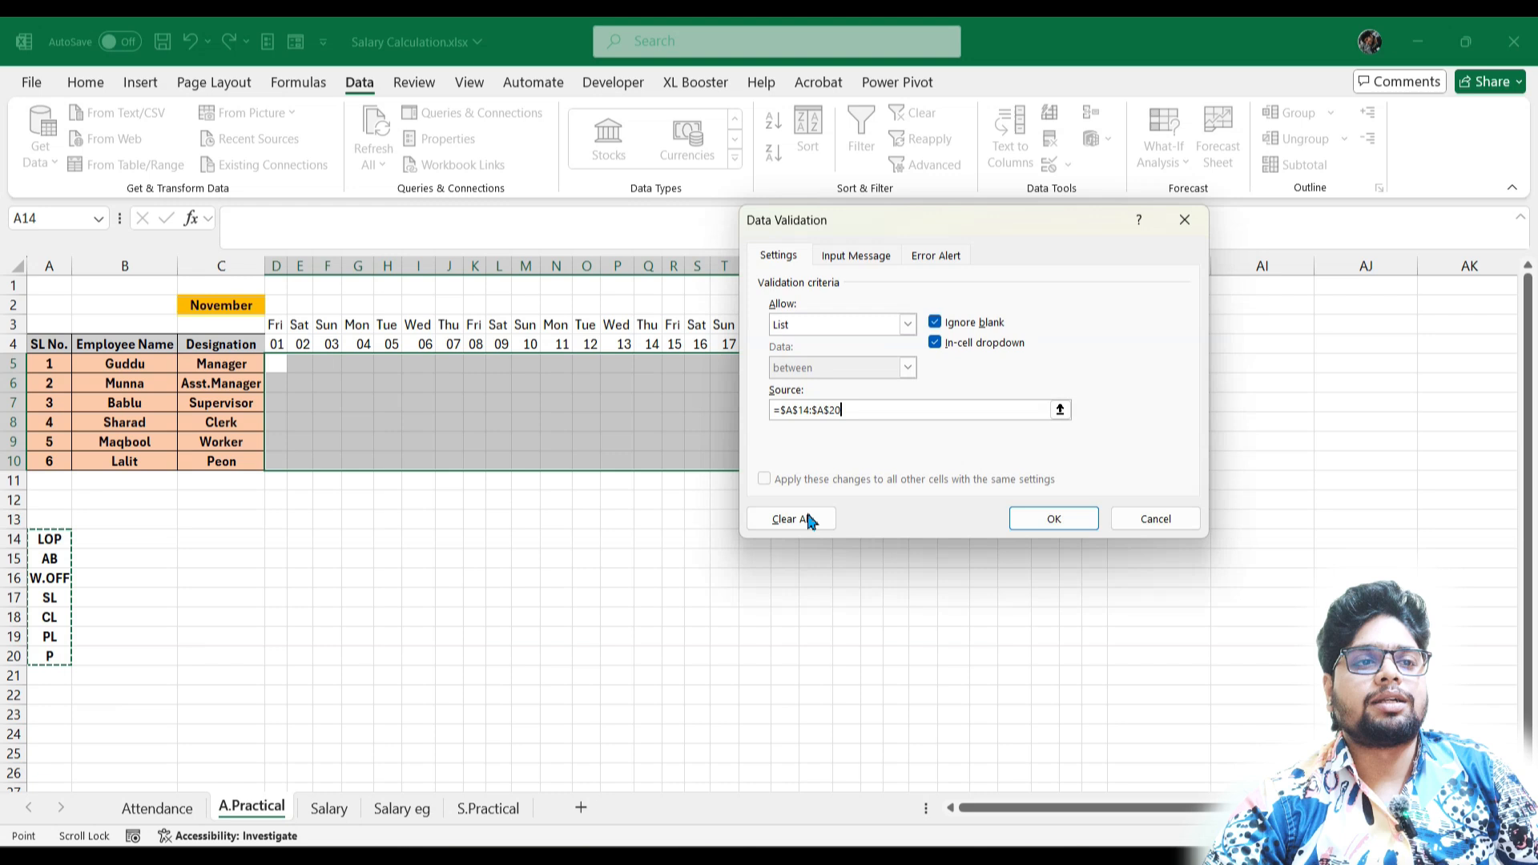
left_click(1074, 518)
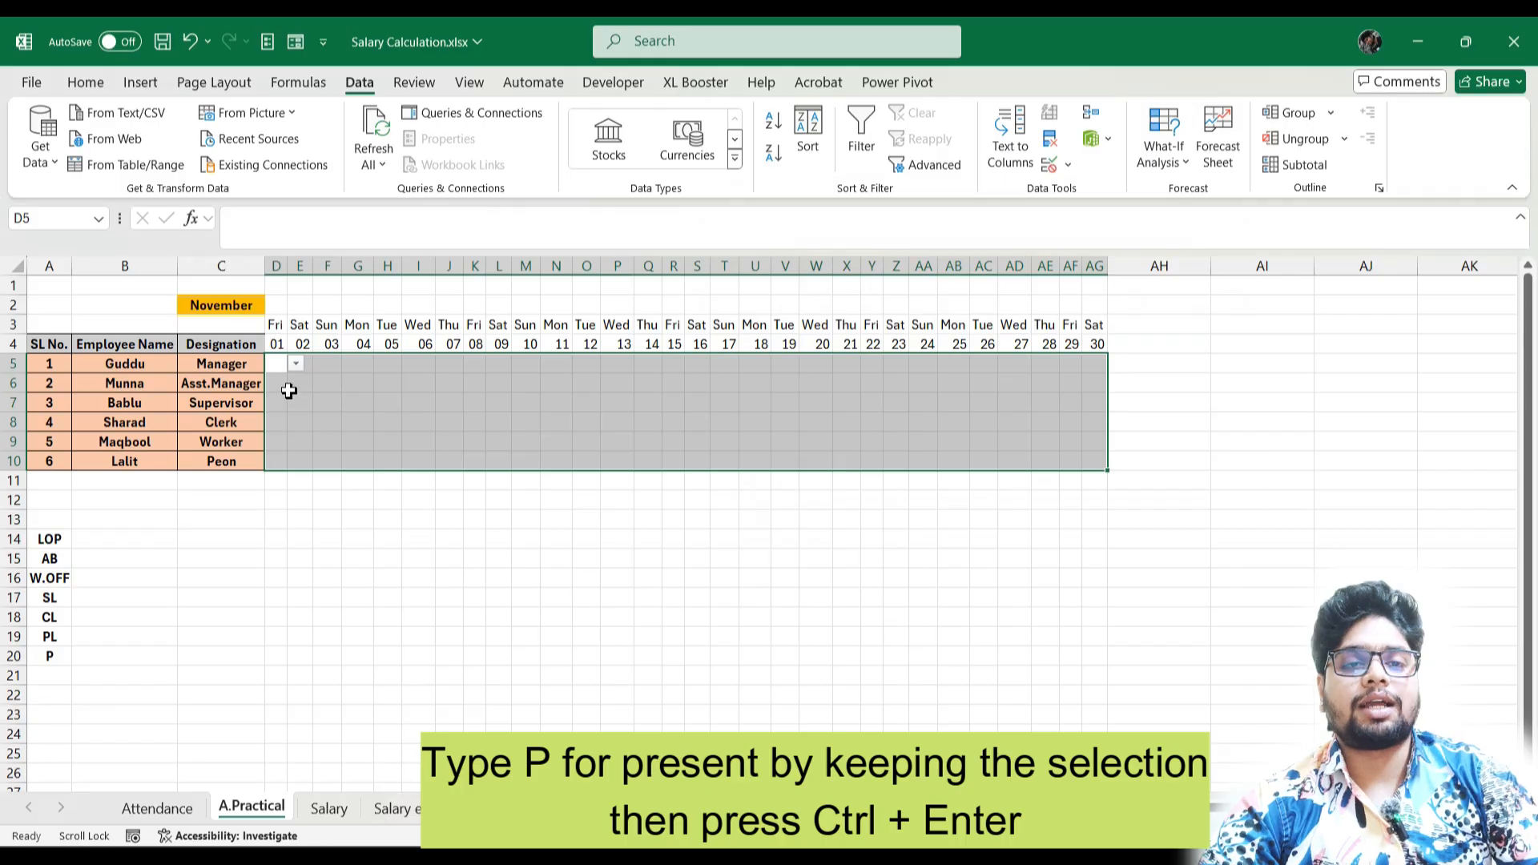
- Fill all the attendance cells D5:AG10 with P in a single entry
type("p")
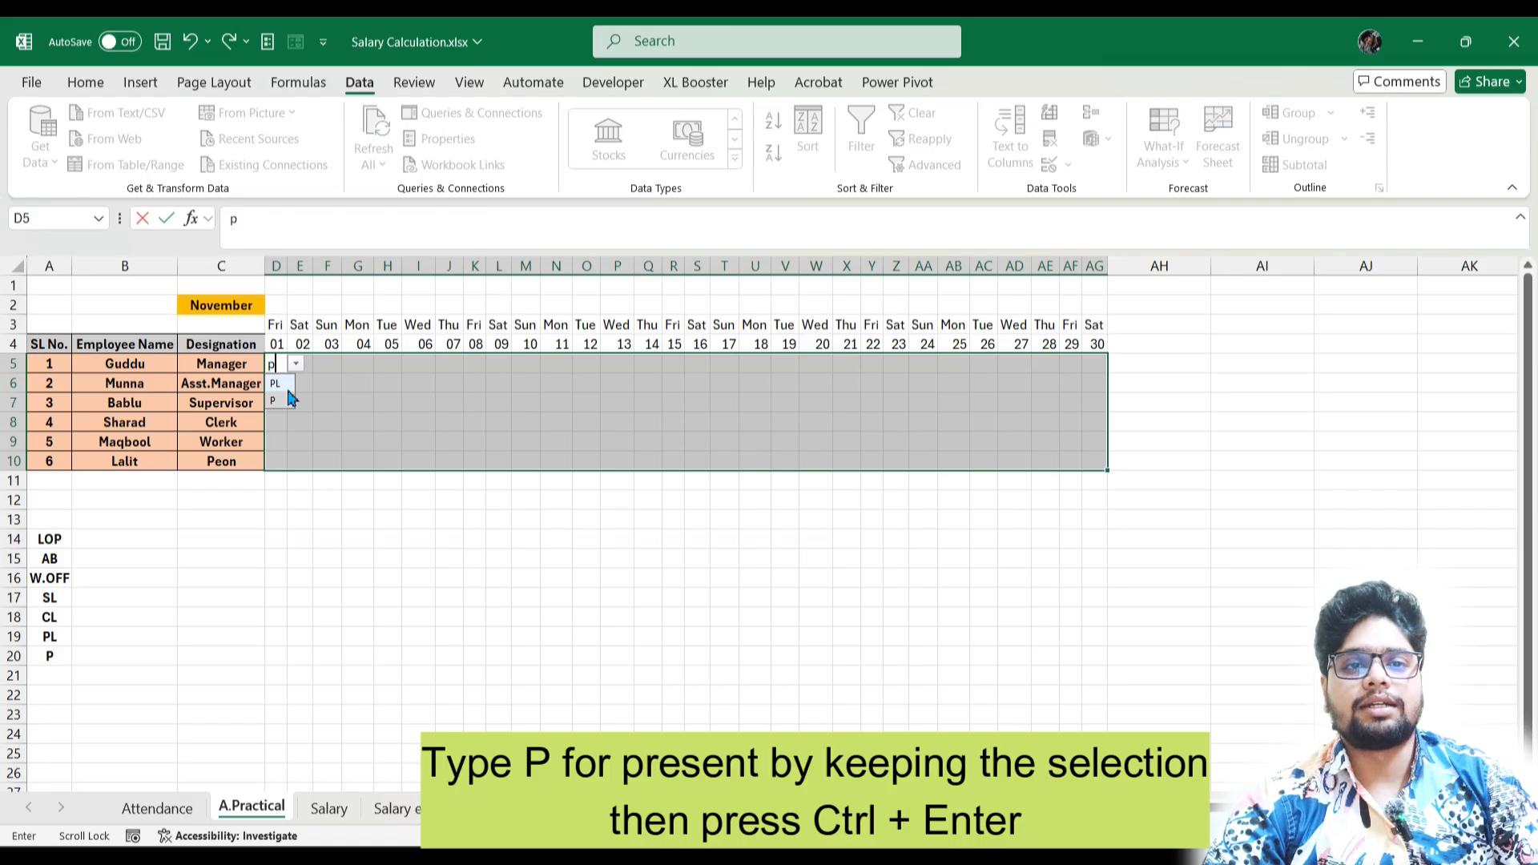
key("ctrl+Return")
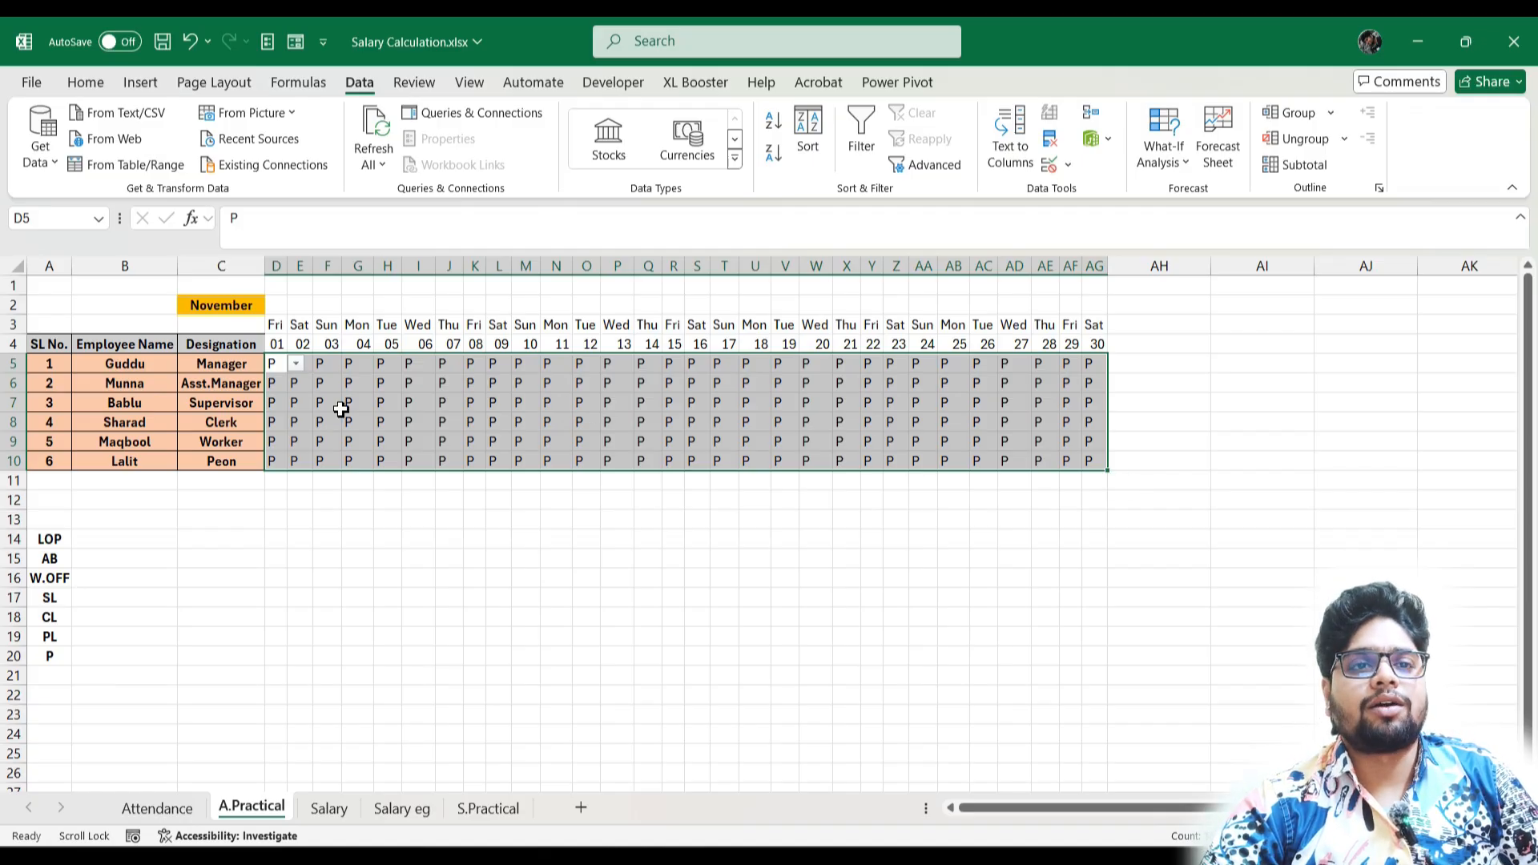
left_click(552, 384)
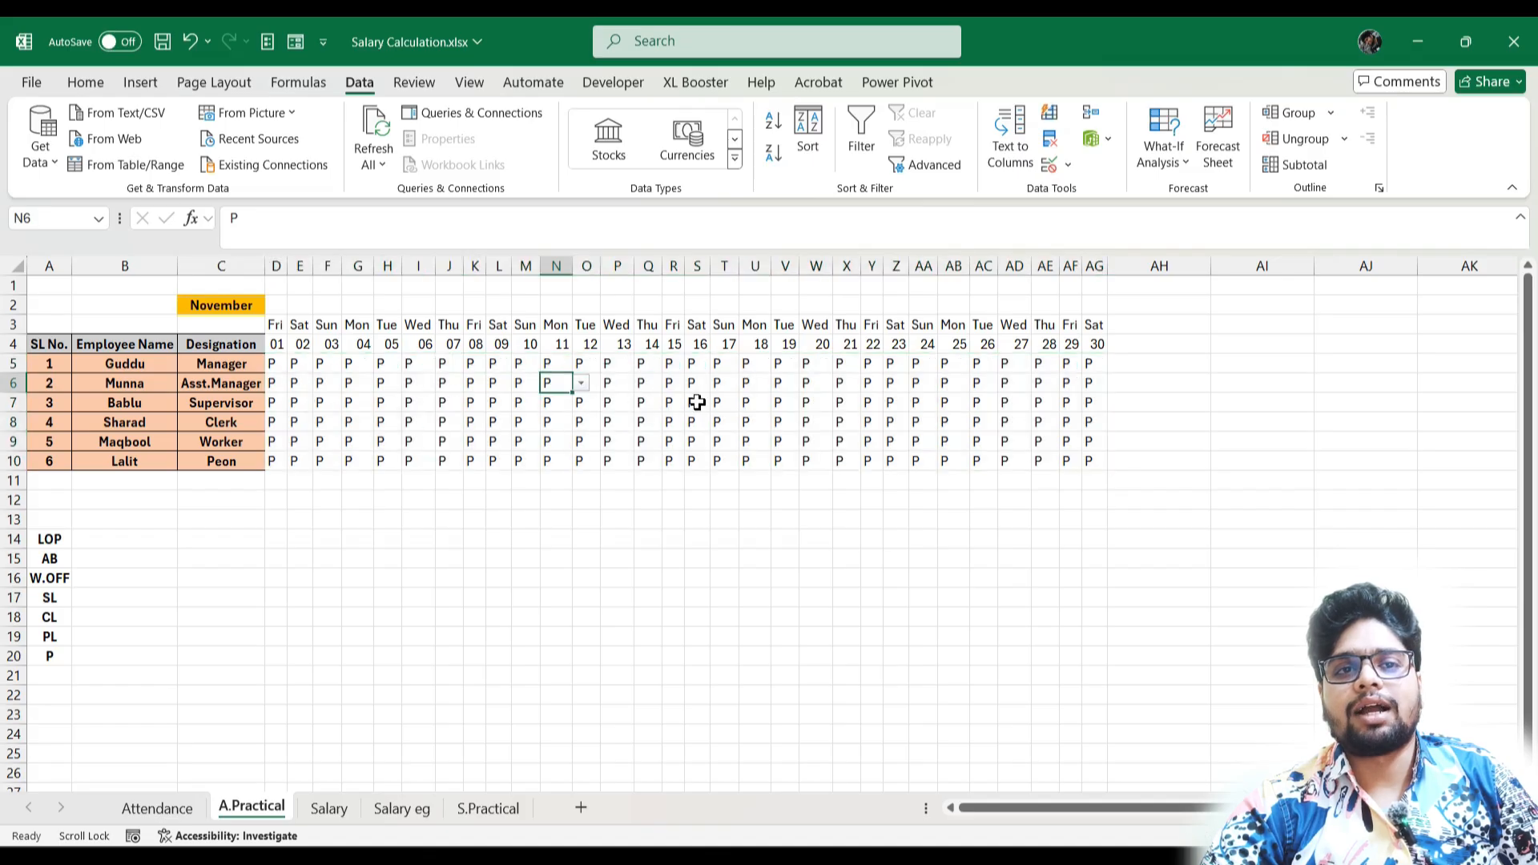
- Create a formula-based conditional formatting rule for D3:AG10 with the formula =D$3="Sun"
left_click_drag(274, 321, 1078, 461)
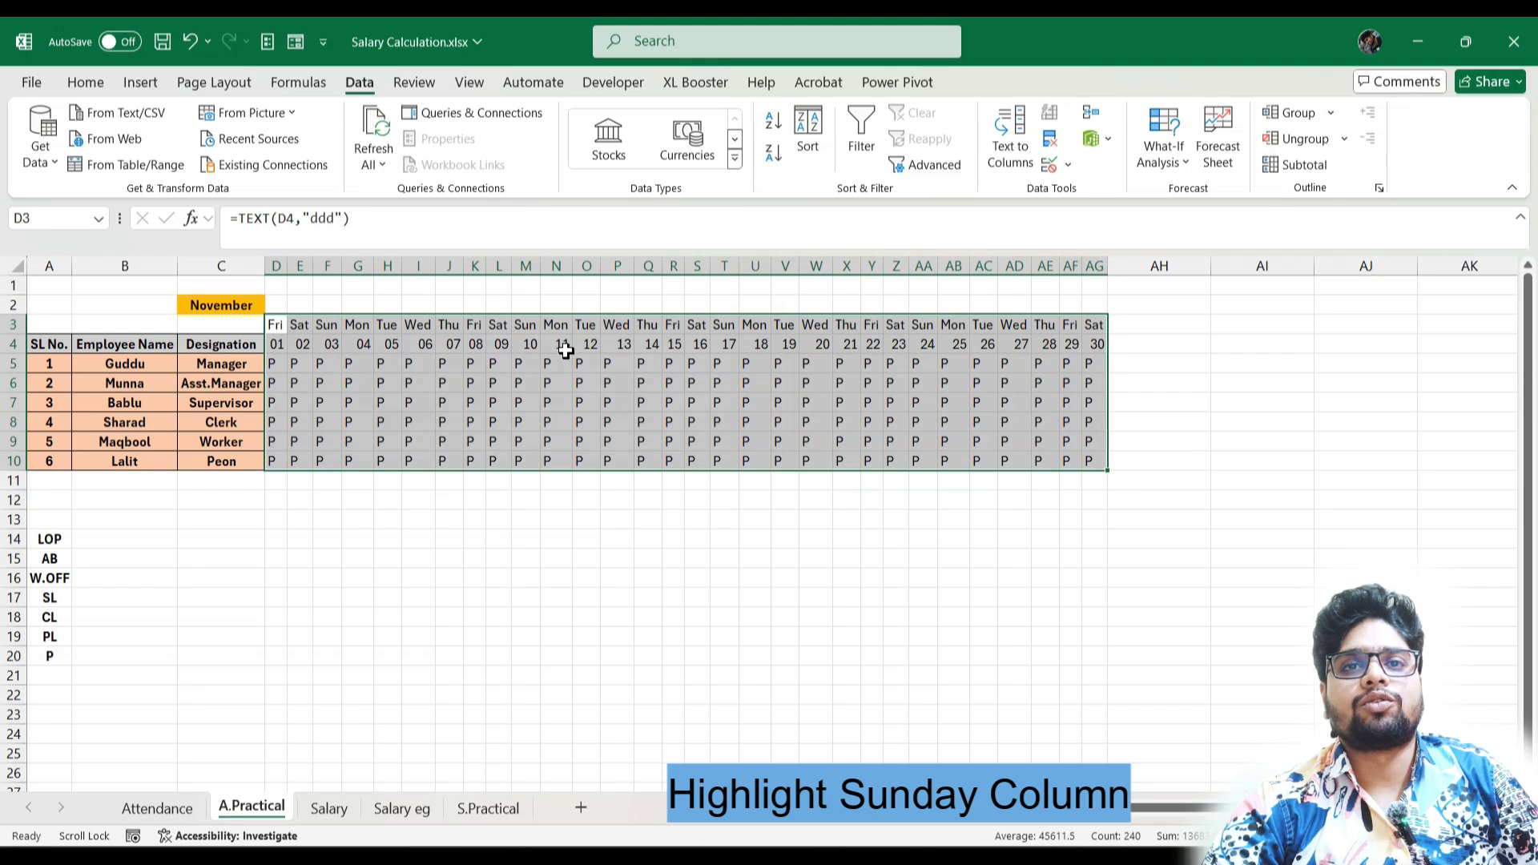
left_click(87, 82)
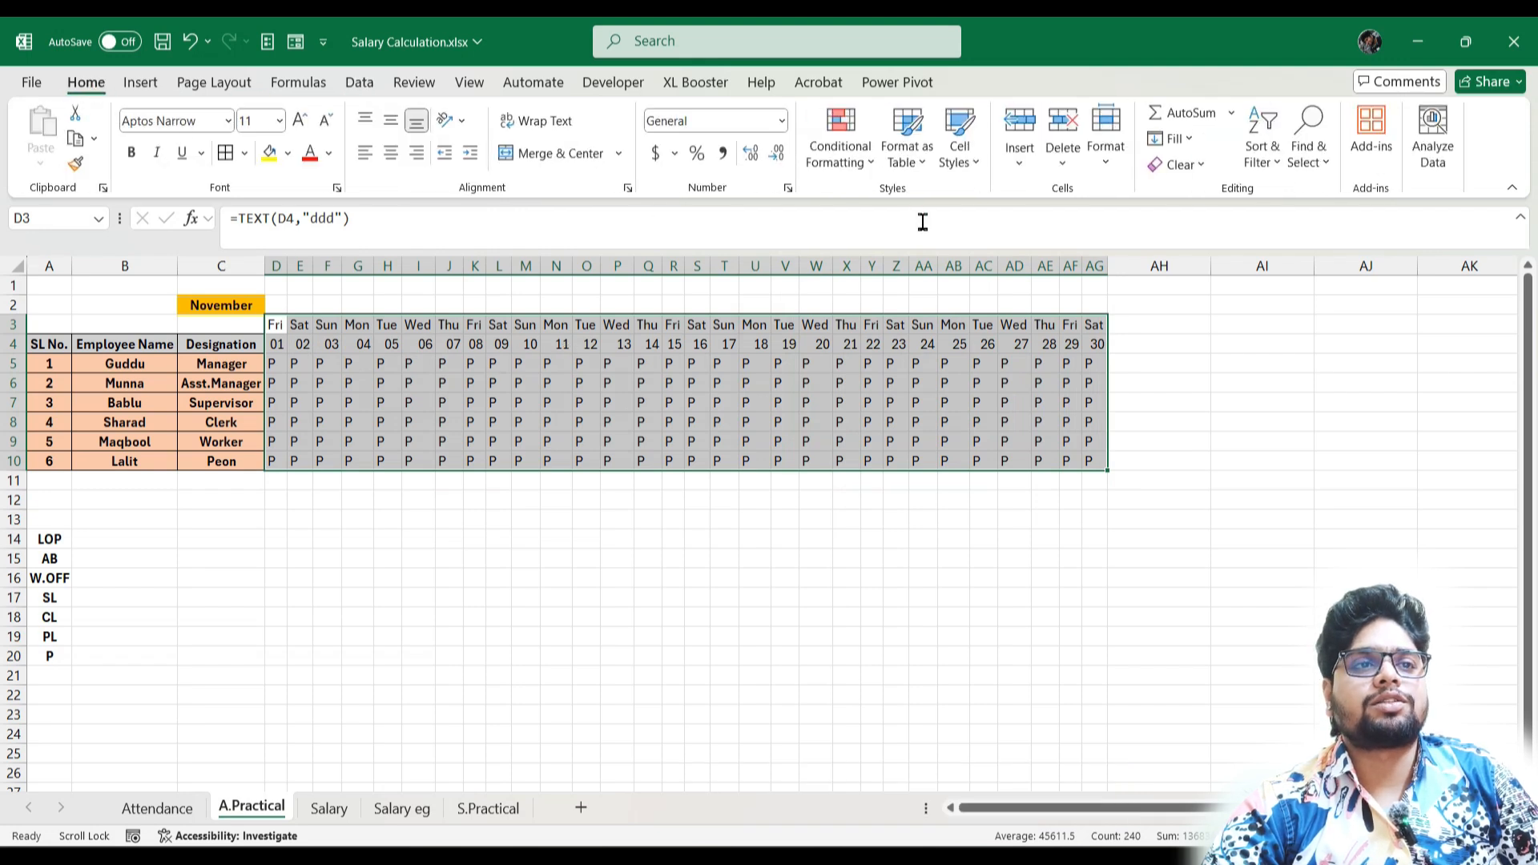
left_click(840, 144)
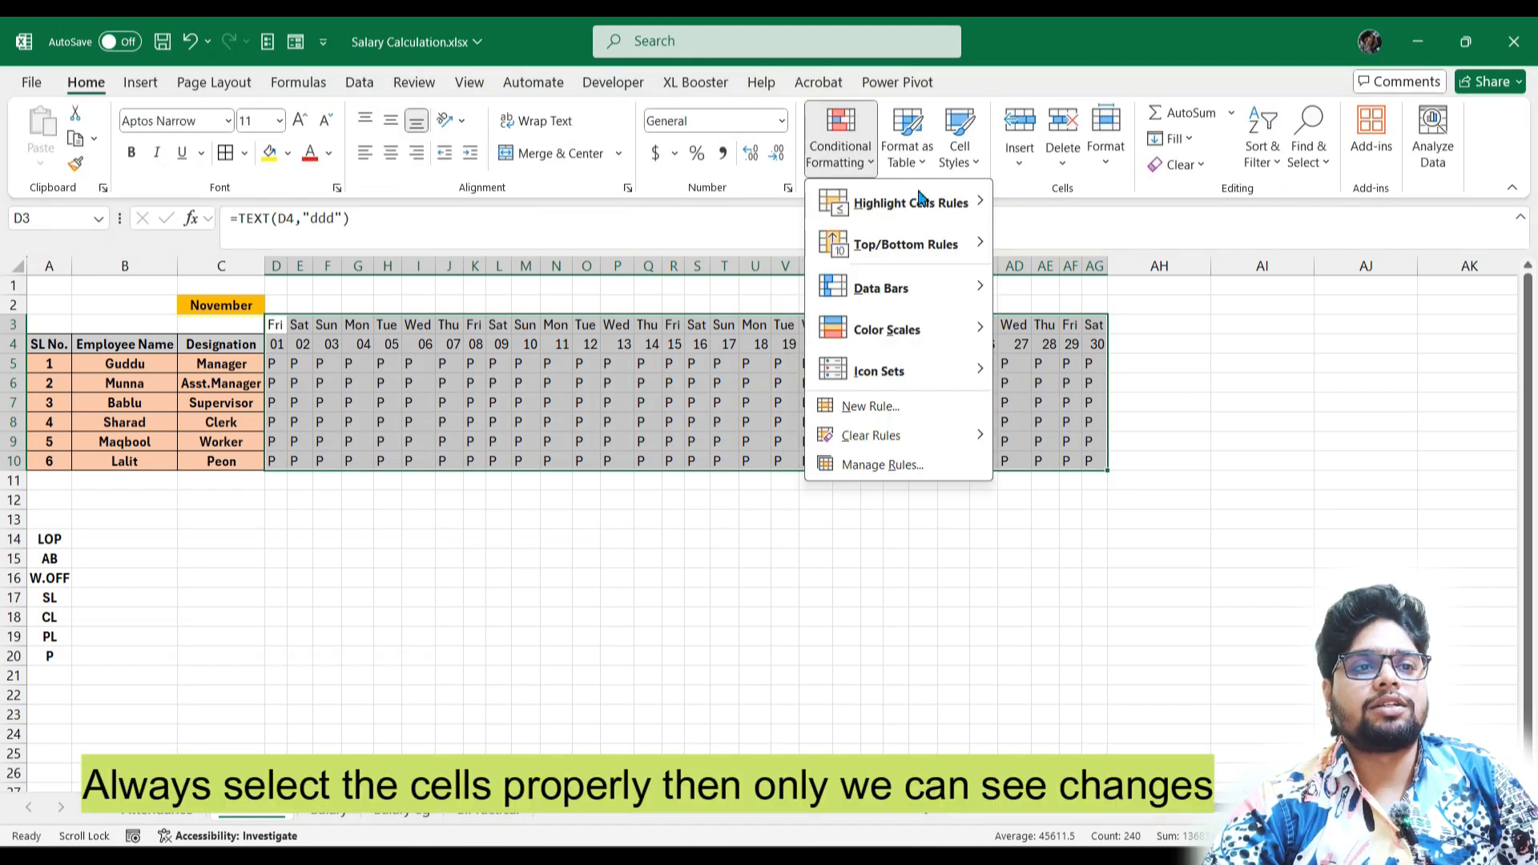
left_click(915, 406)
left_click(793, 382)
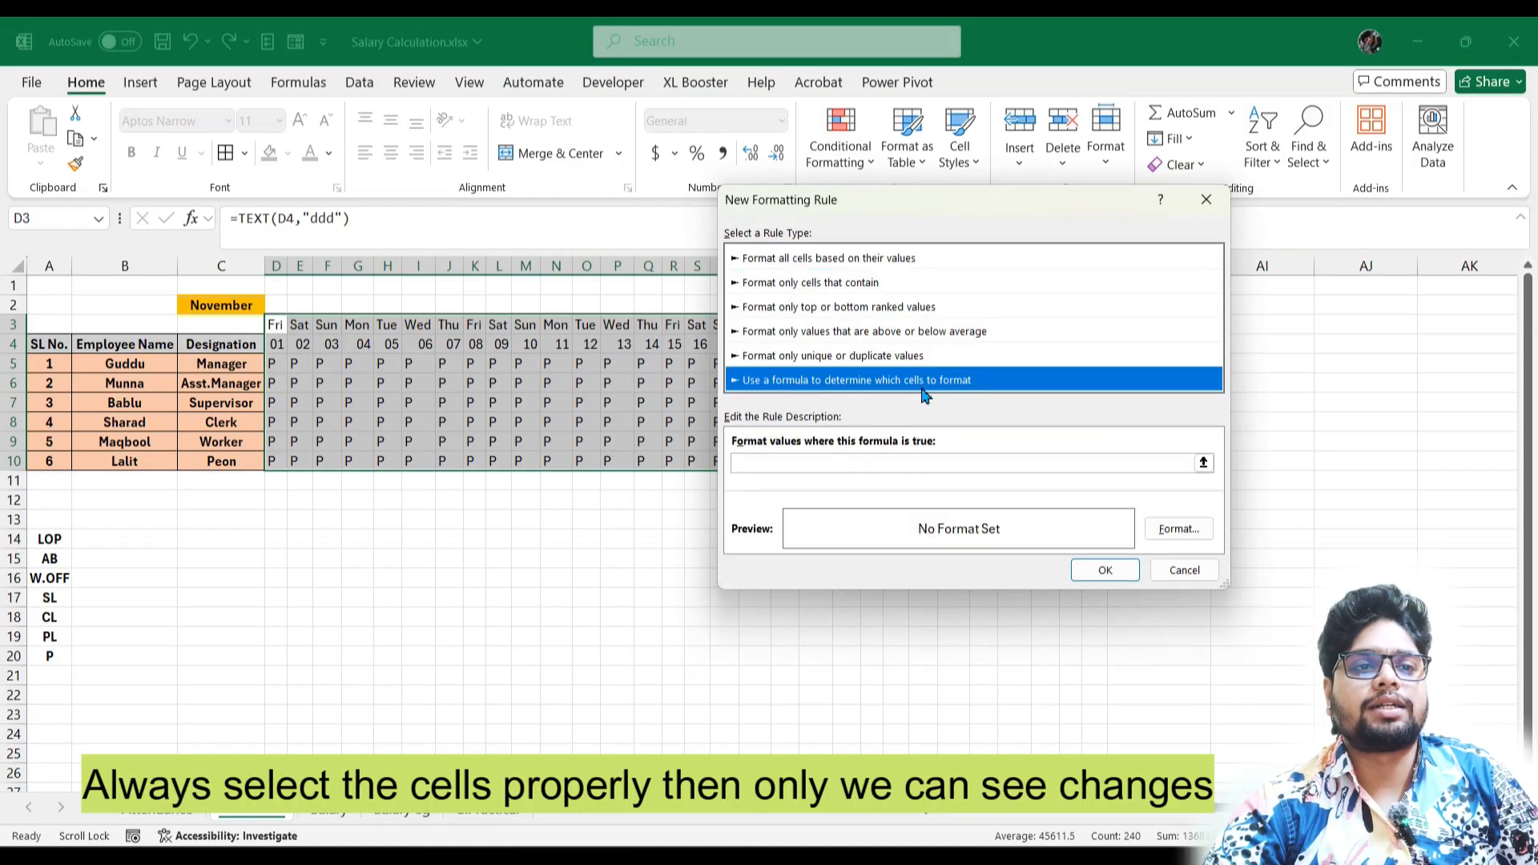
left_click(885, 463)
type("=")
left_click(275, 325)
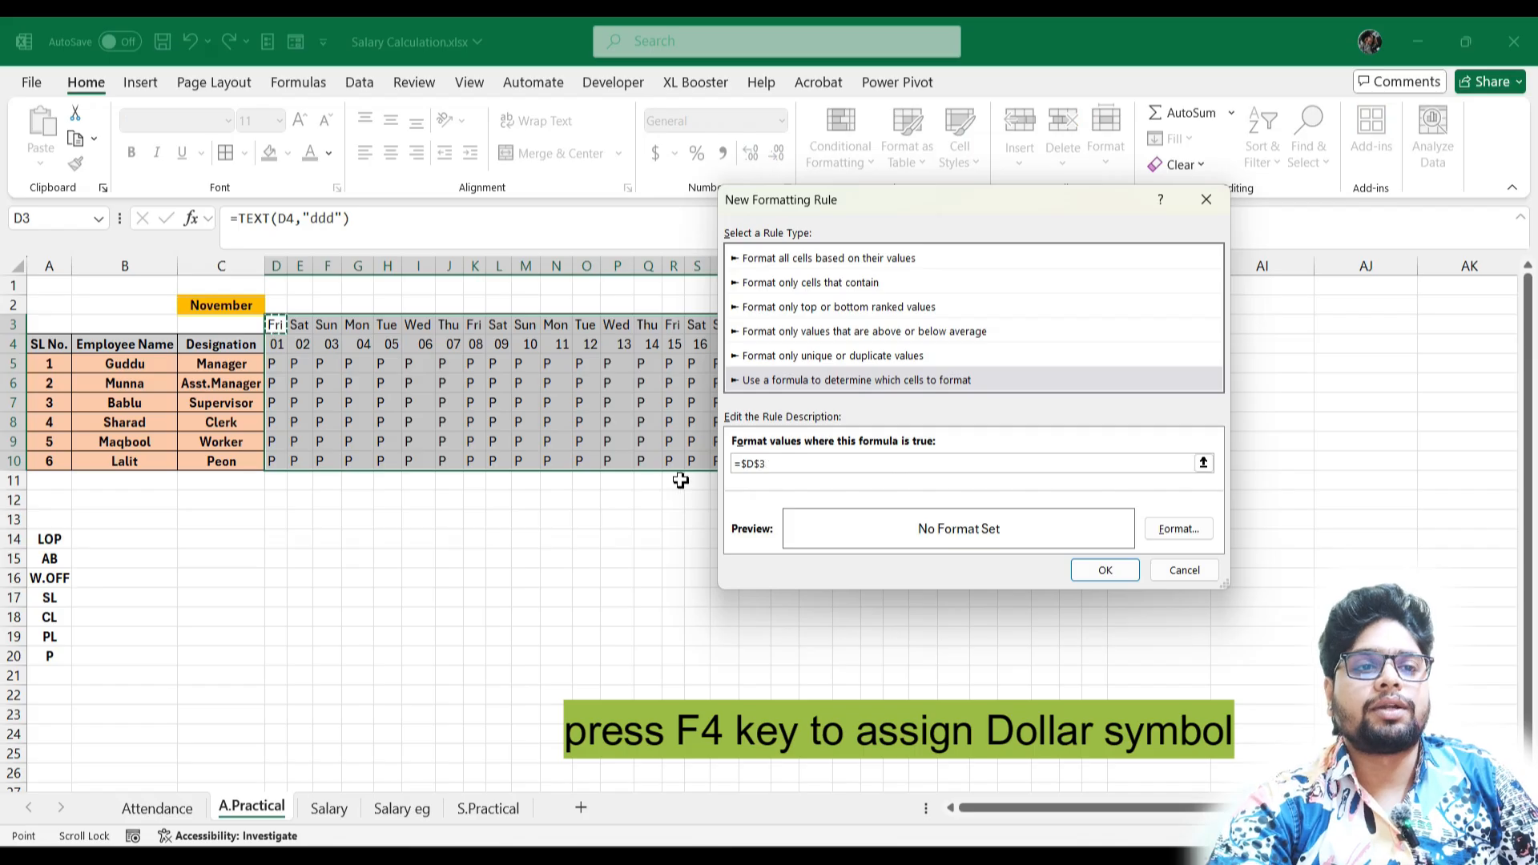
key("F4")
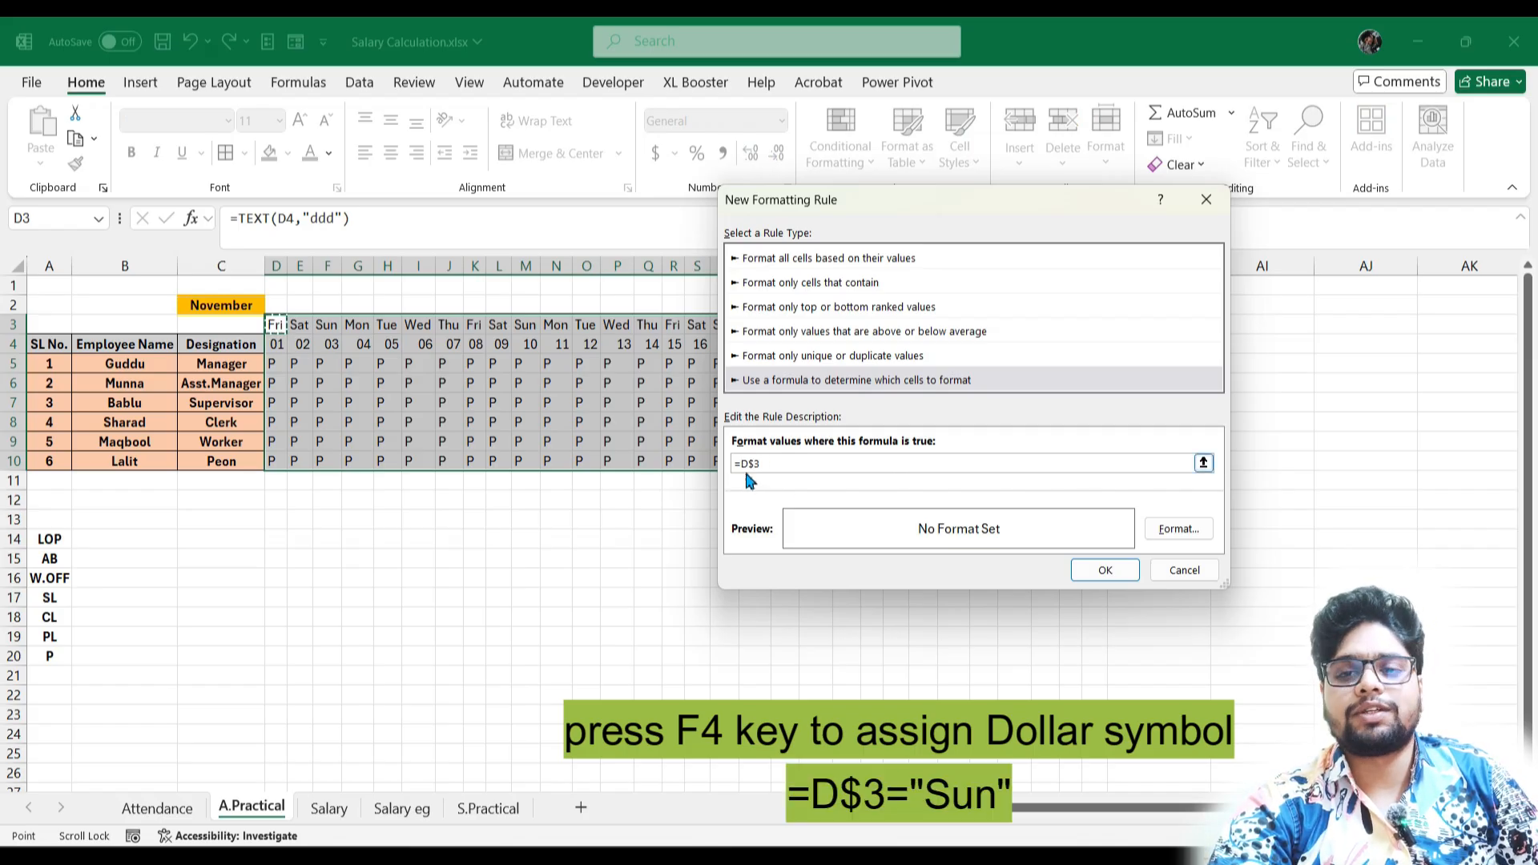
type("=")
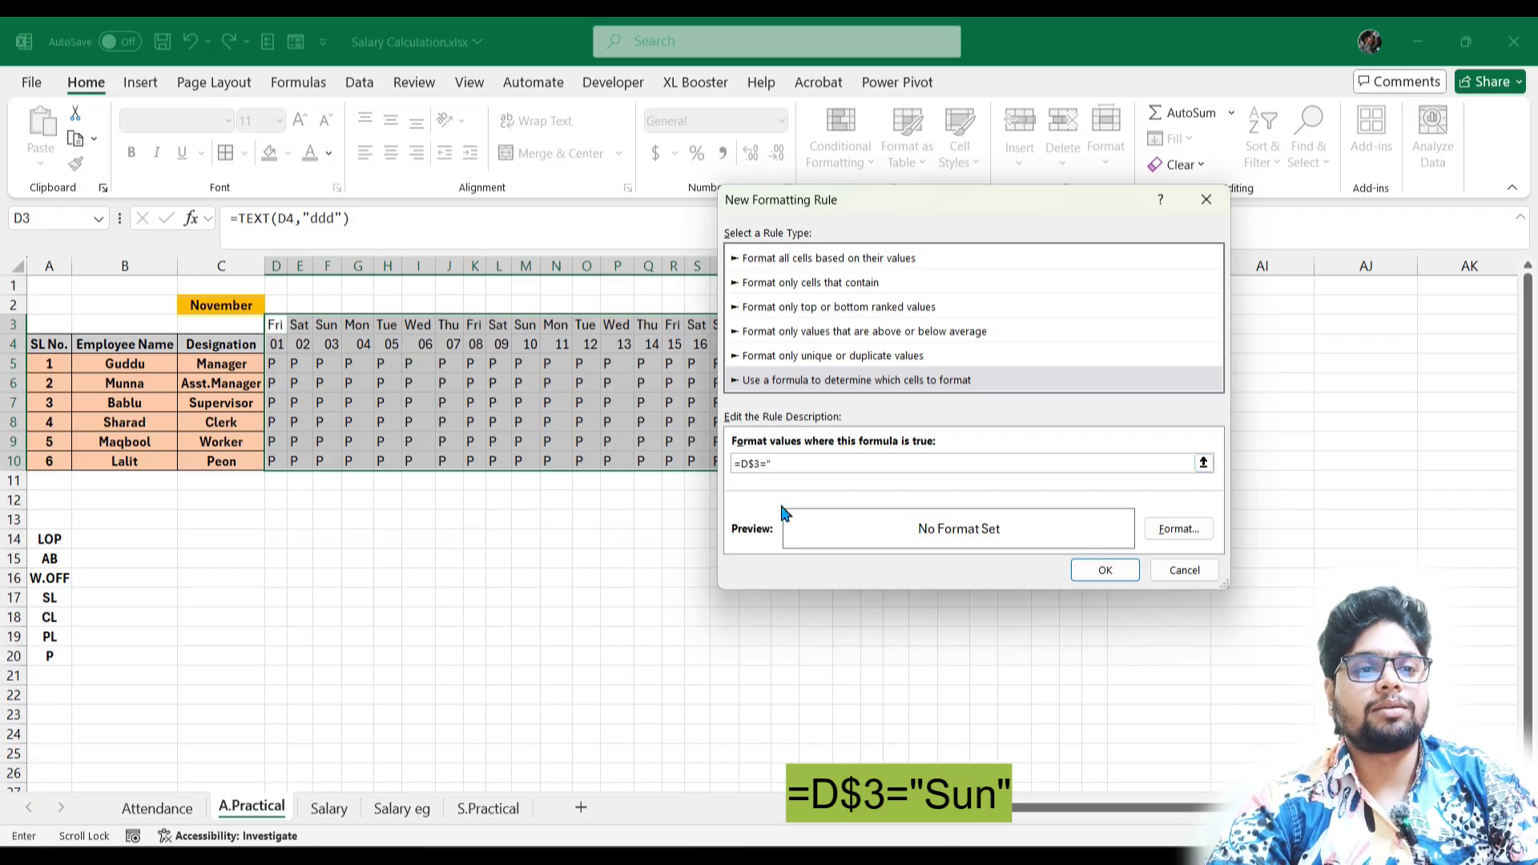
type("\"Sun")
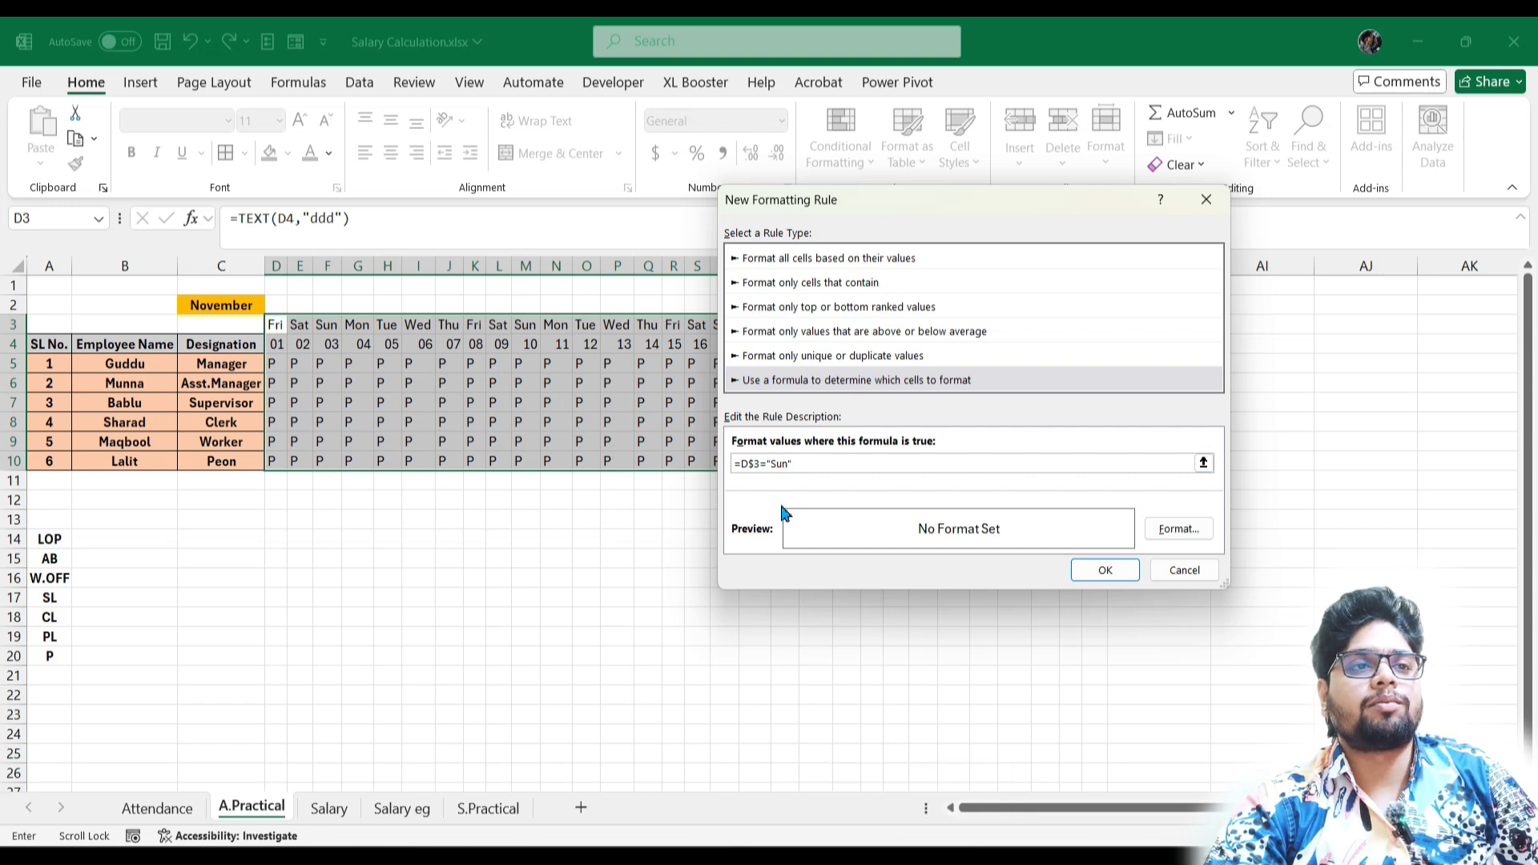
- Give the Sunday rule a red background fill and apply it
left_click(1174, 529)
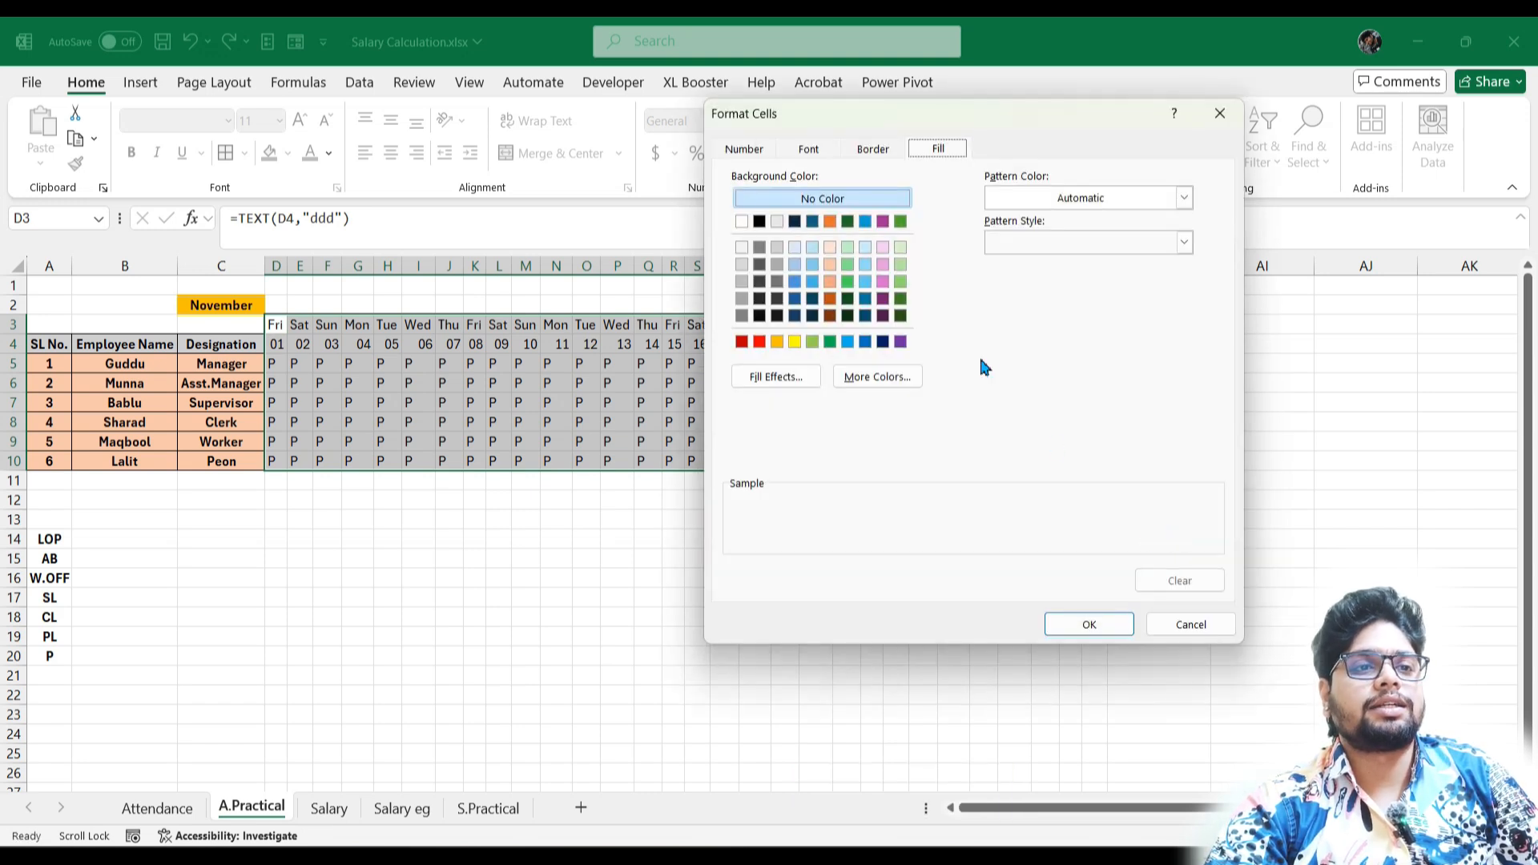
left_click(760, 342)
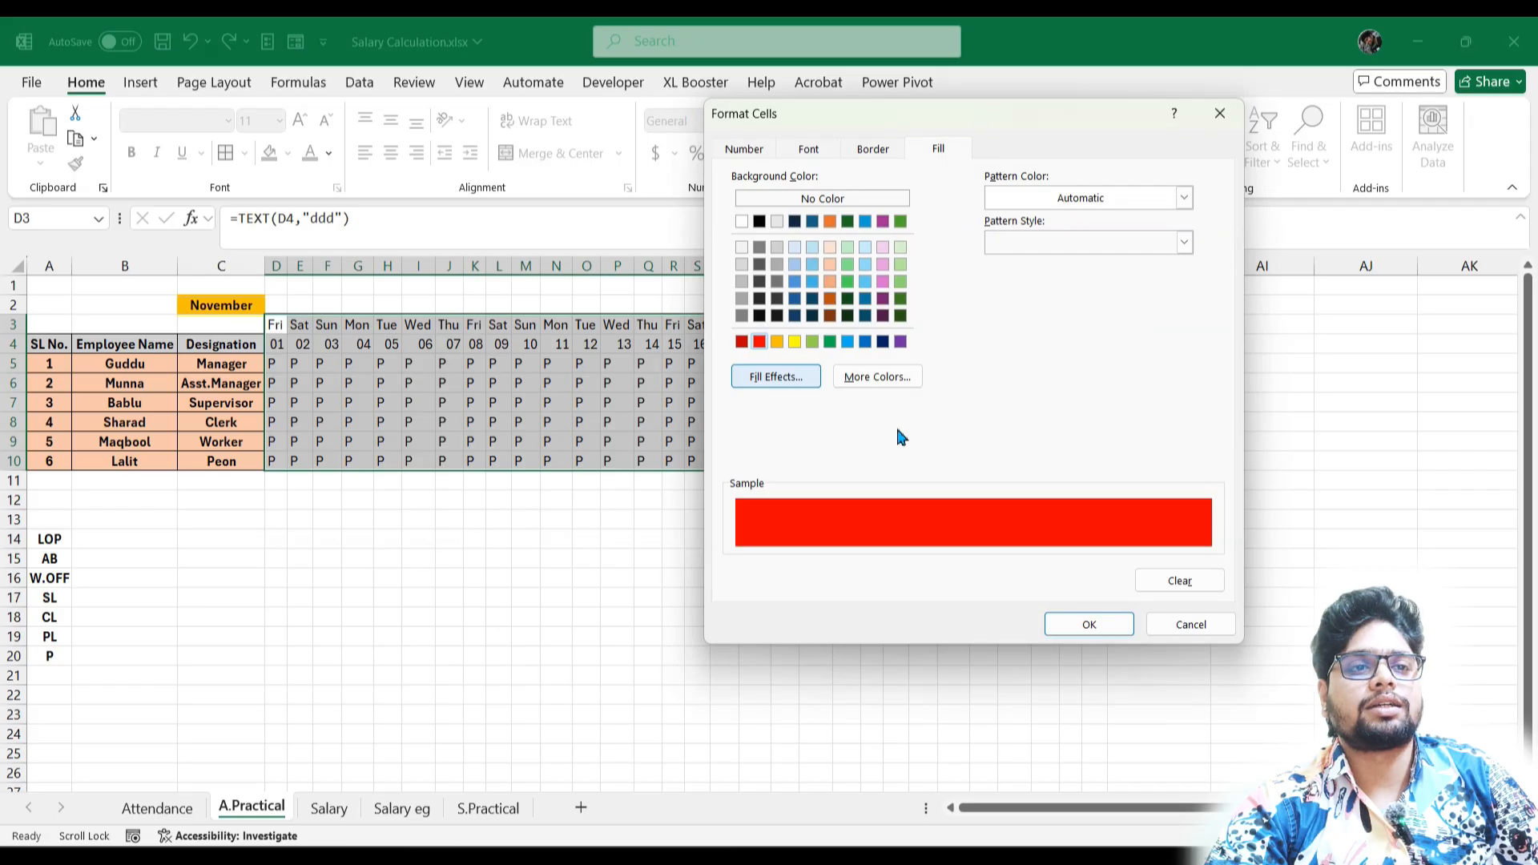
left_click(1090, 625)
left_click(1099, 570)
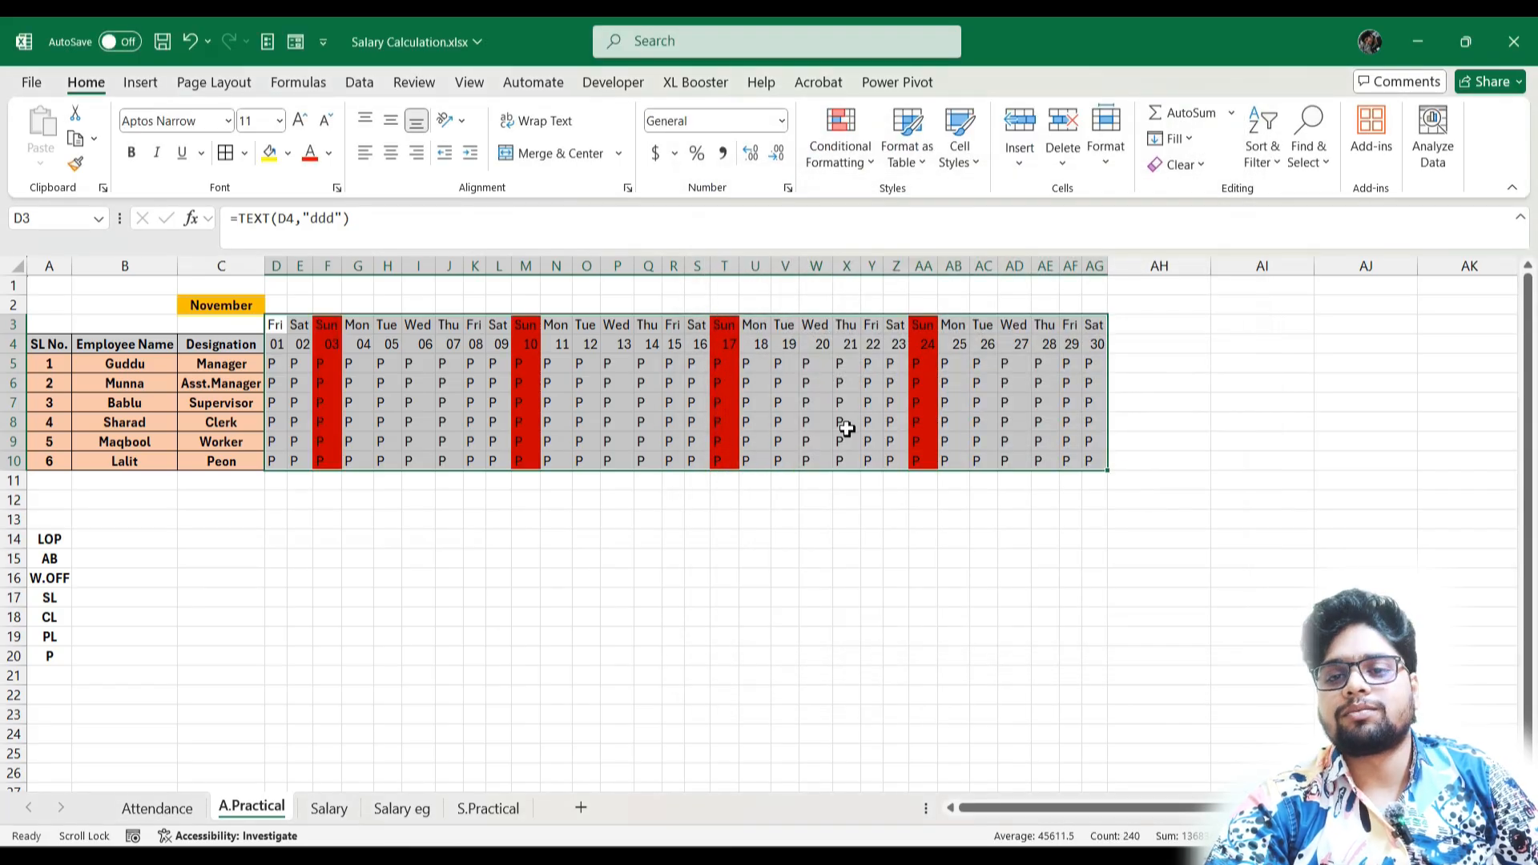
- Add borders around every cell in D3:AG10 and center the contents horizontally
left_click(223, 157)
left_click(391, 155)
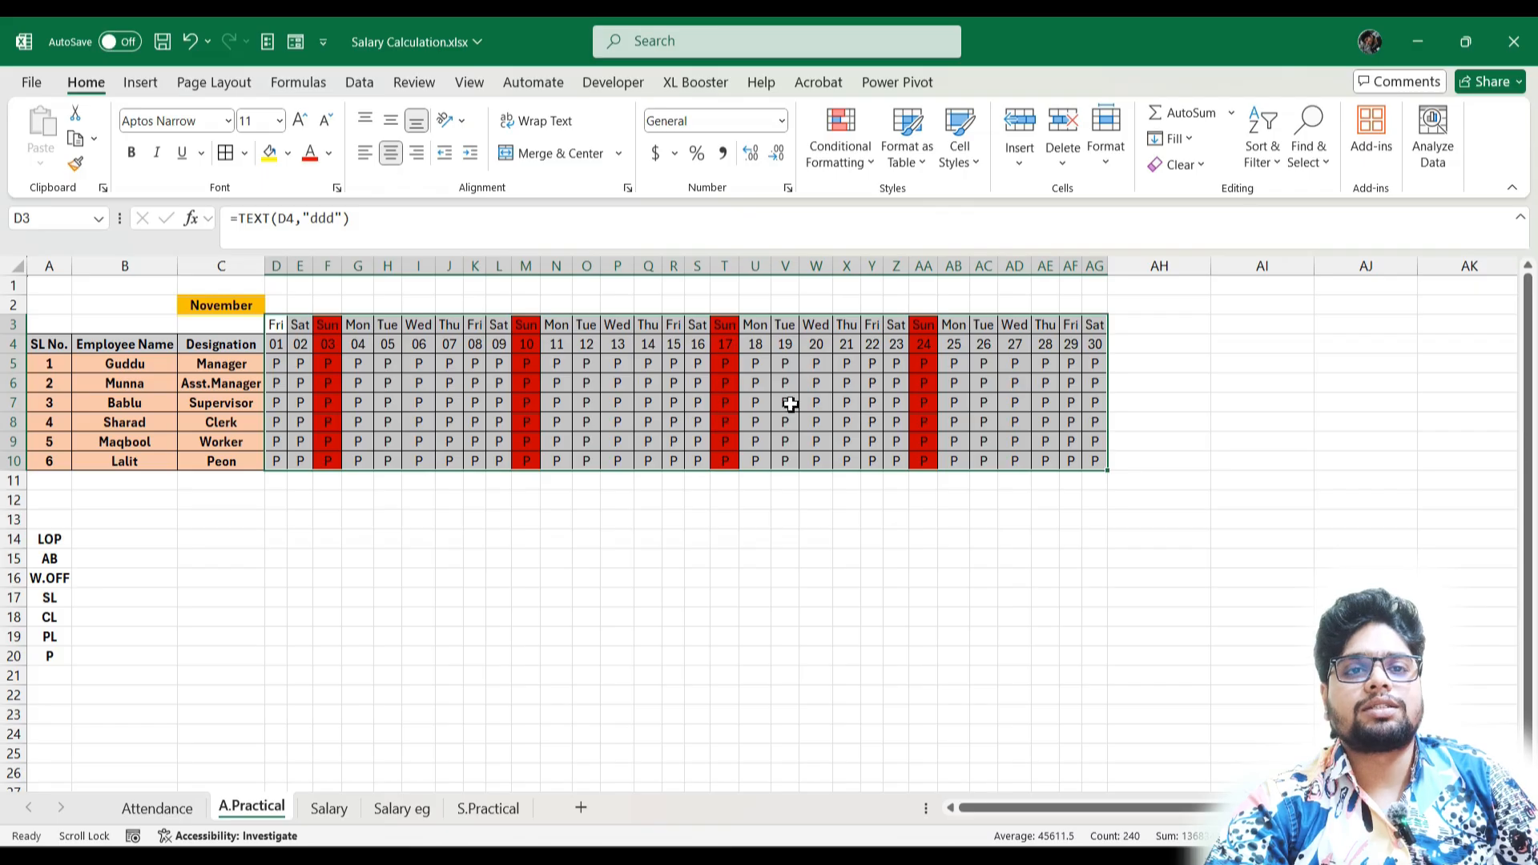
left_click(650, 385)
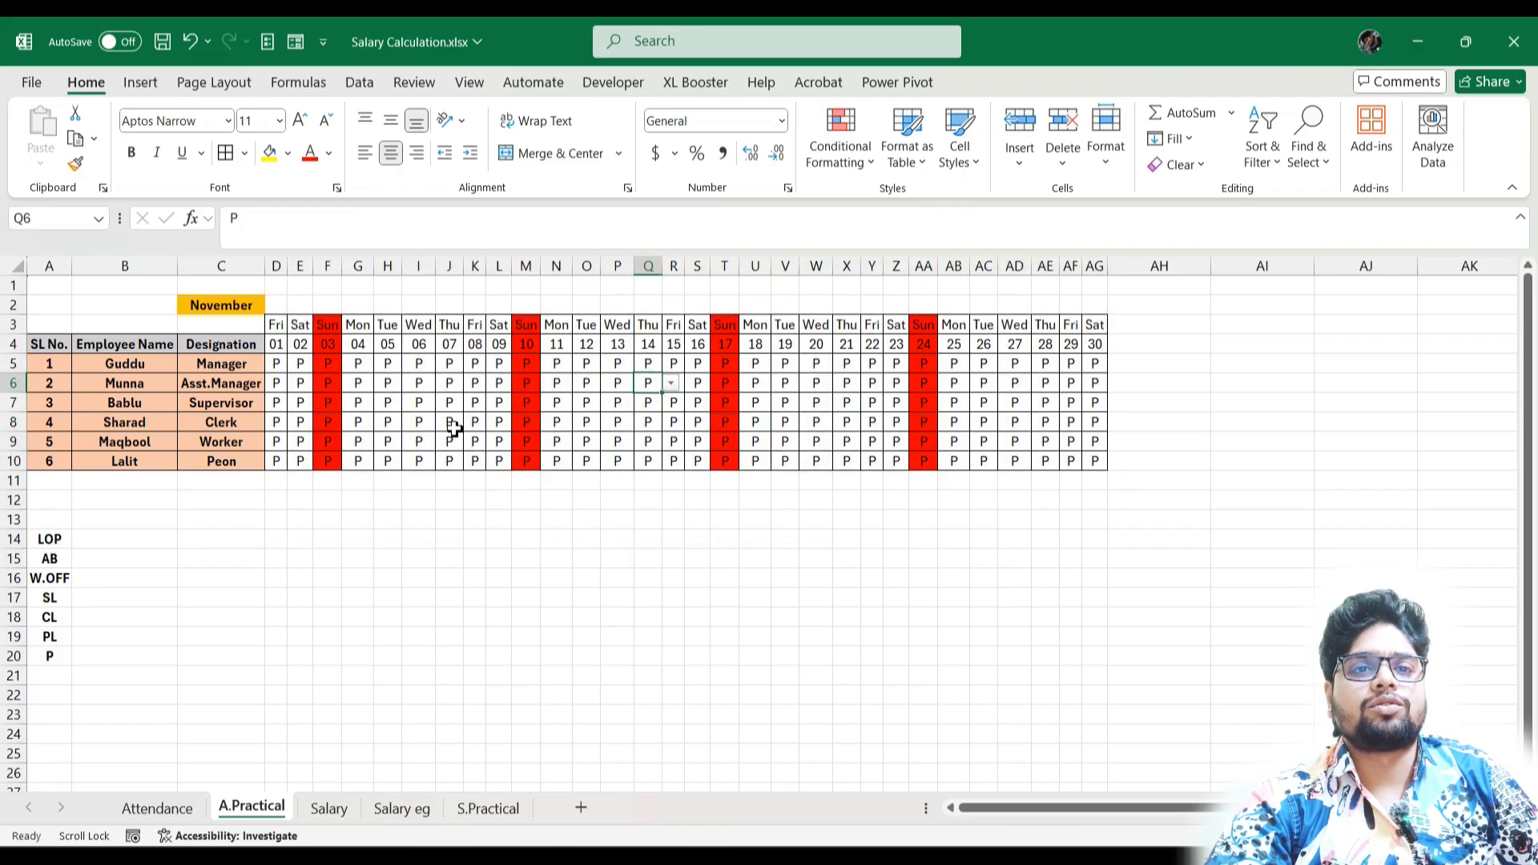
- Set the attendance of all six employees to W.OFF for Sundays 03 and 10, in F5:F10 and M5:M10
left_click(342, 366)
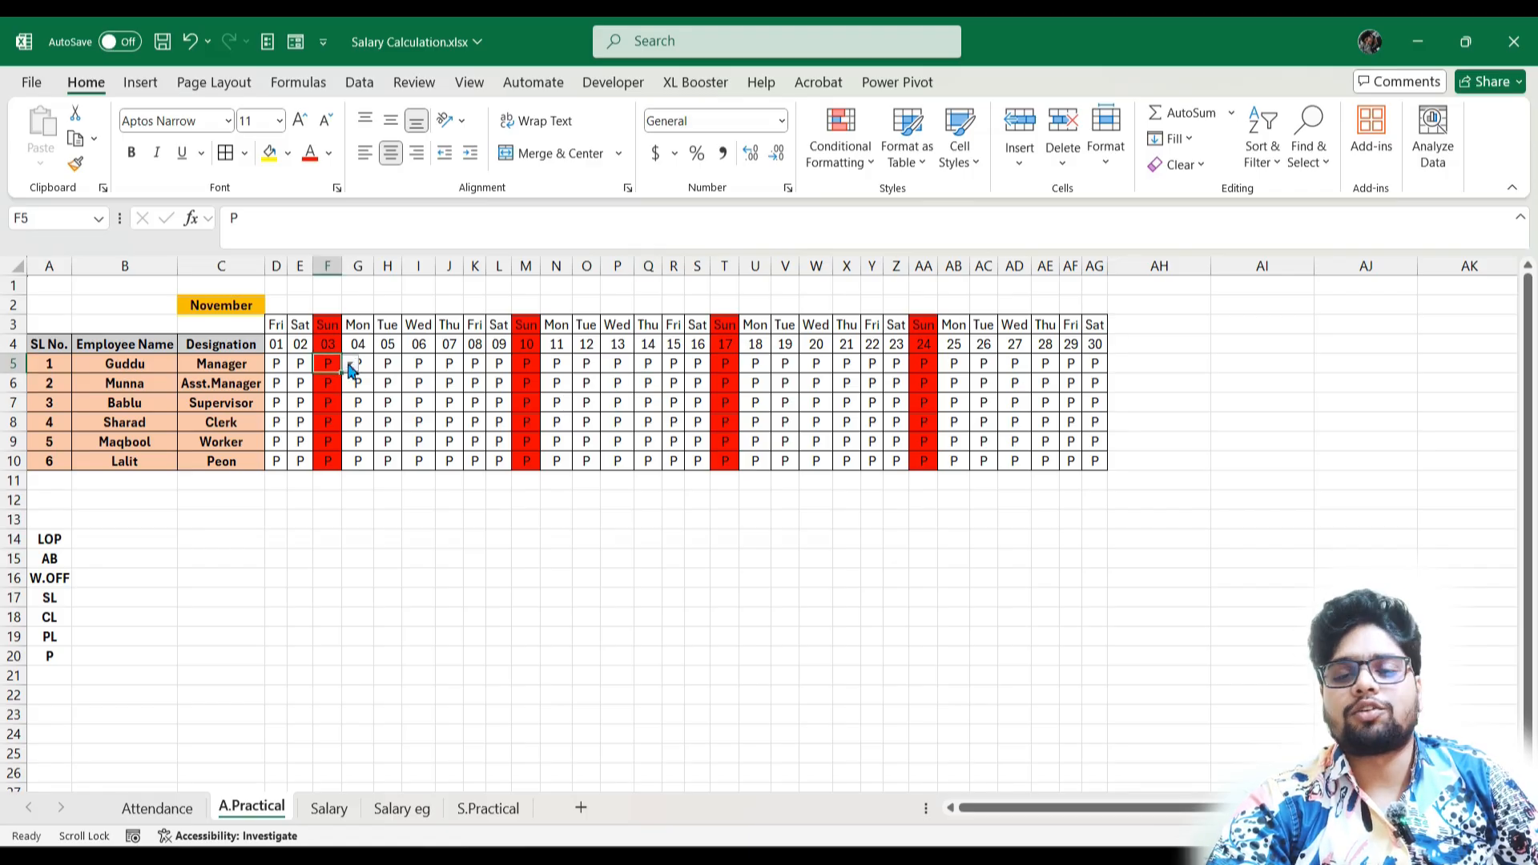
left_click(350, 369)
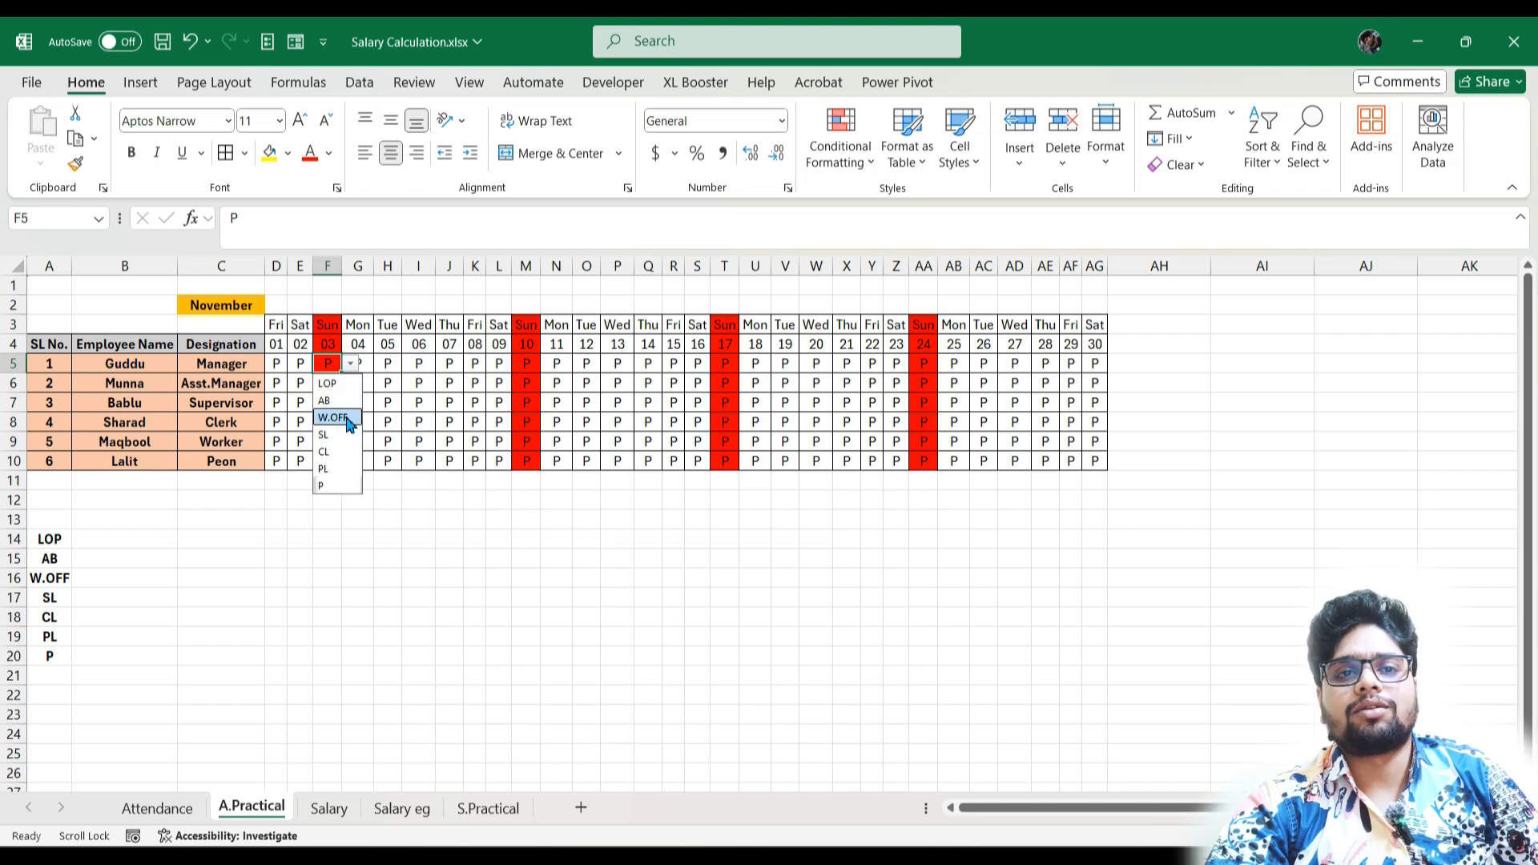
left_click(347, 419)
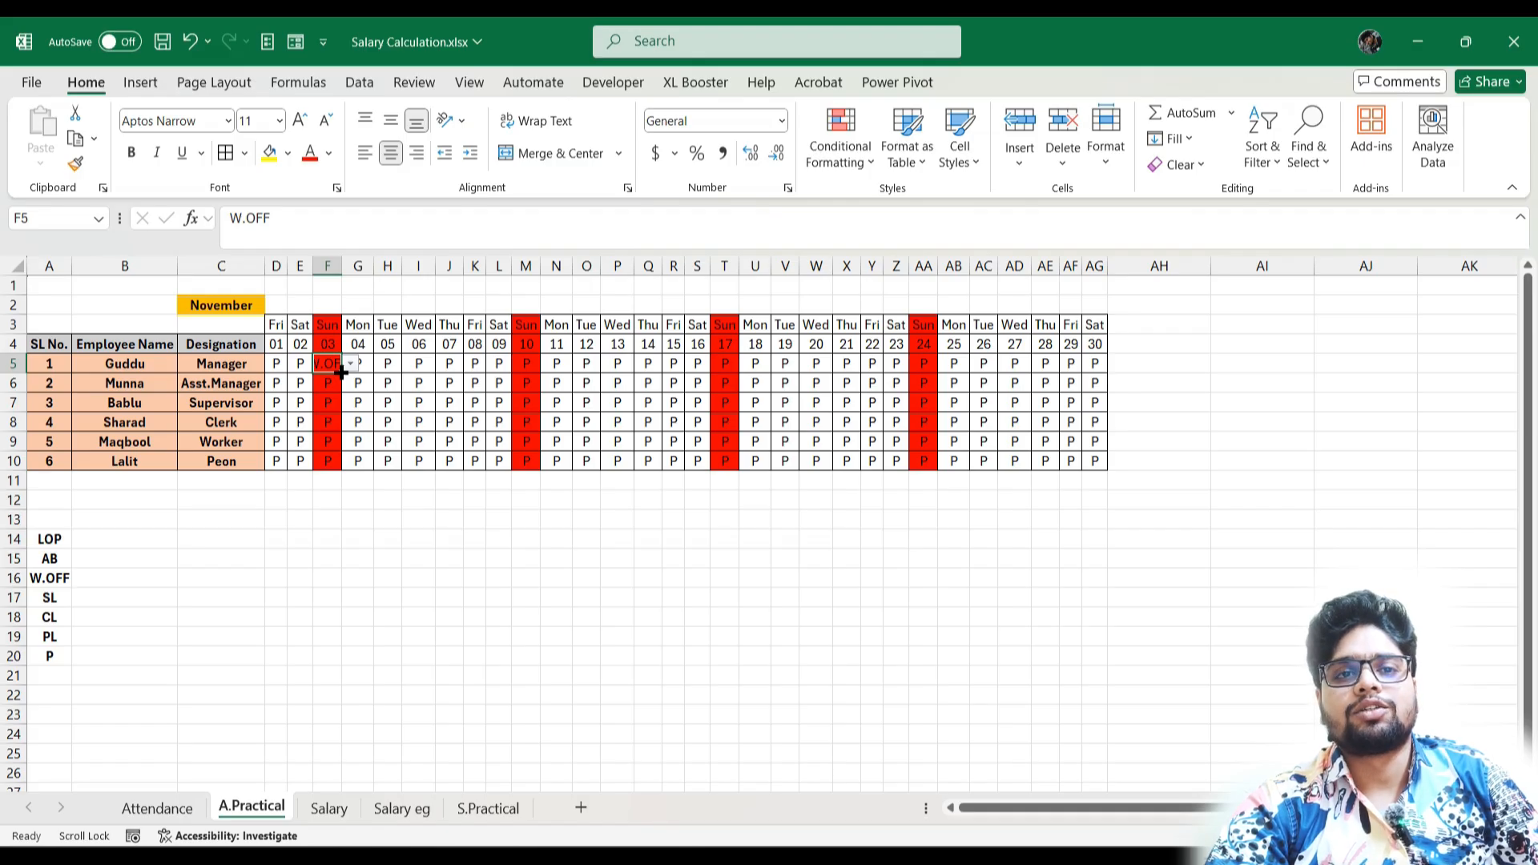
left_click_drag(340, 371, 341, 465)
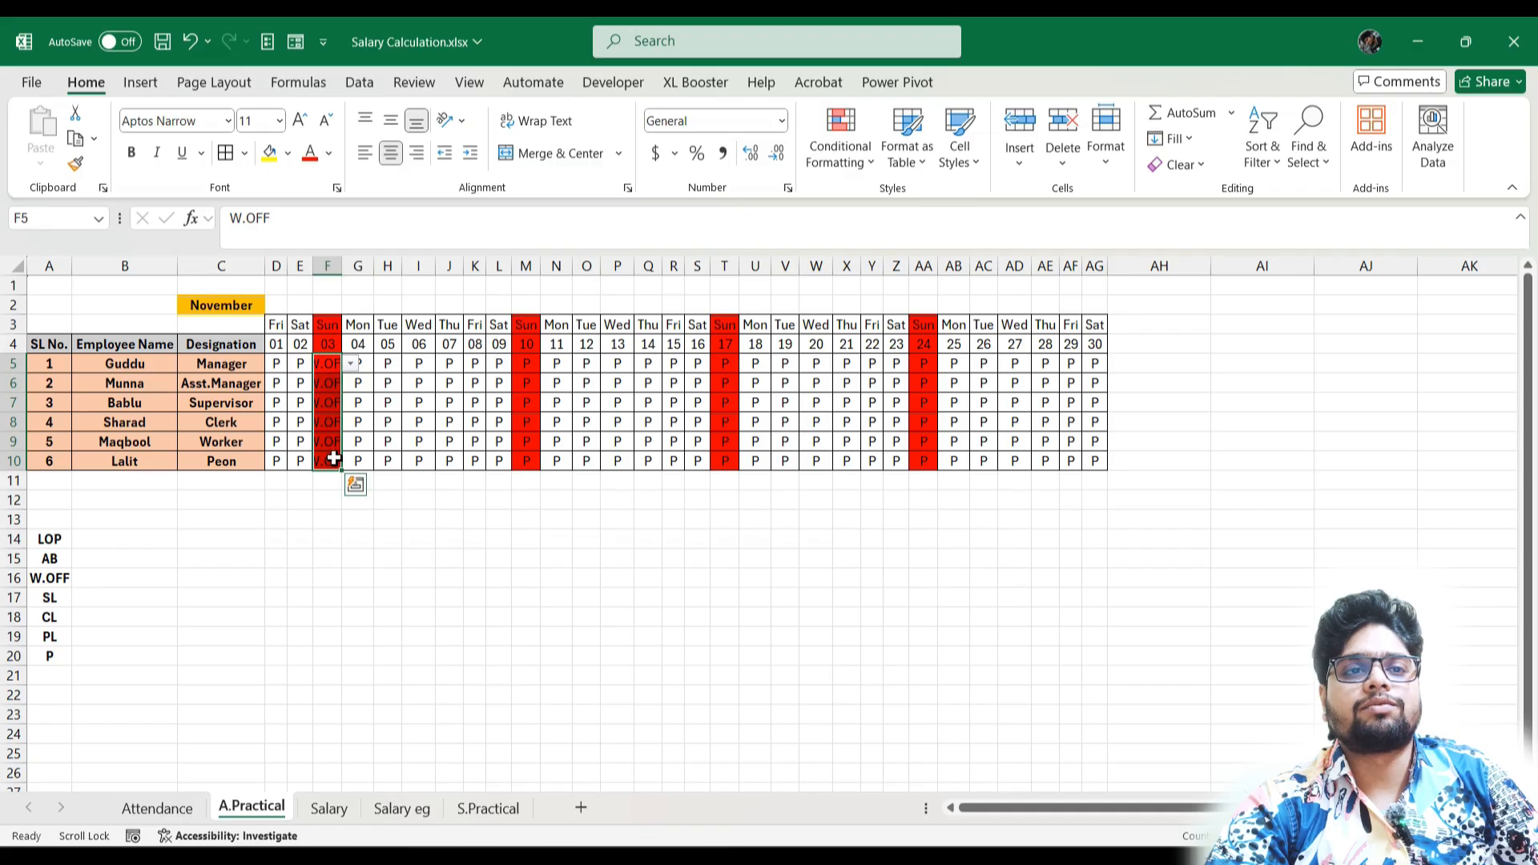
left_click(526, 363)
left_click(550, 364)
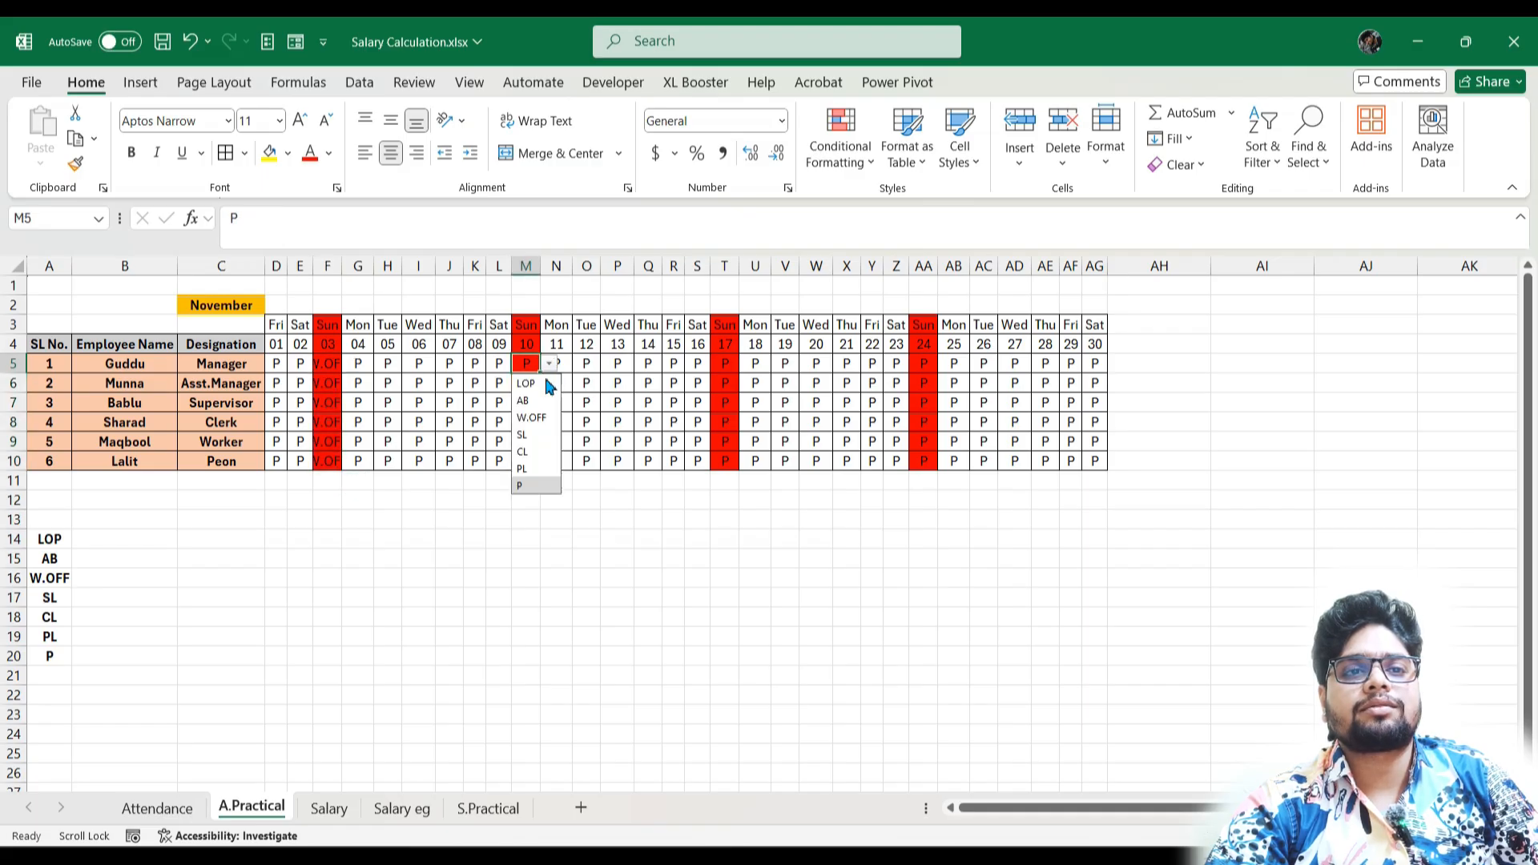
left_click(531, 418)
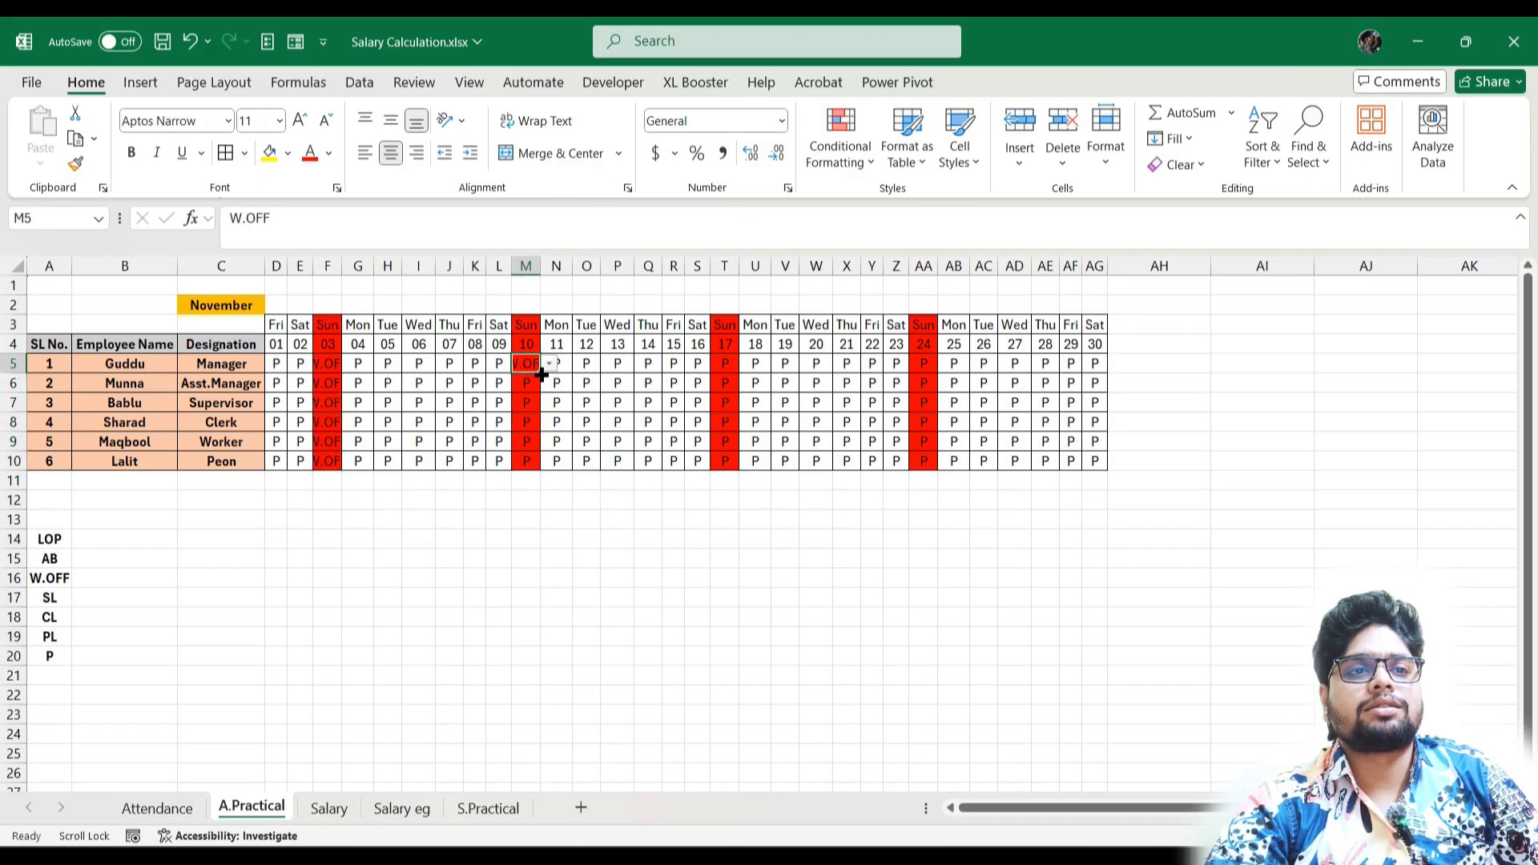
double_click(545, 376)
- Mark Sundays 17 and 24 as W.OFF for all six employees, in T5:T10 and AA5:AA10
left_click(725, 364)
left_click(748, 364)
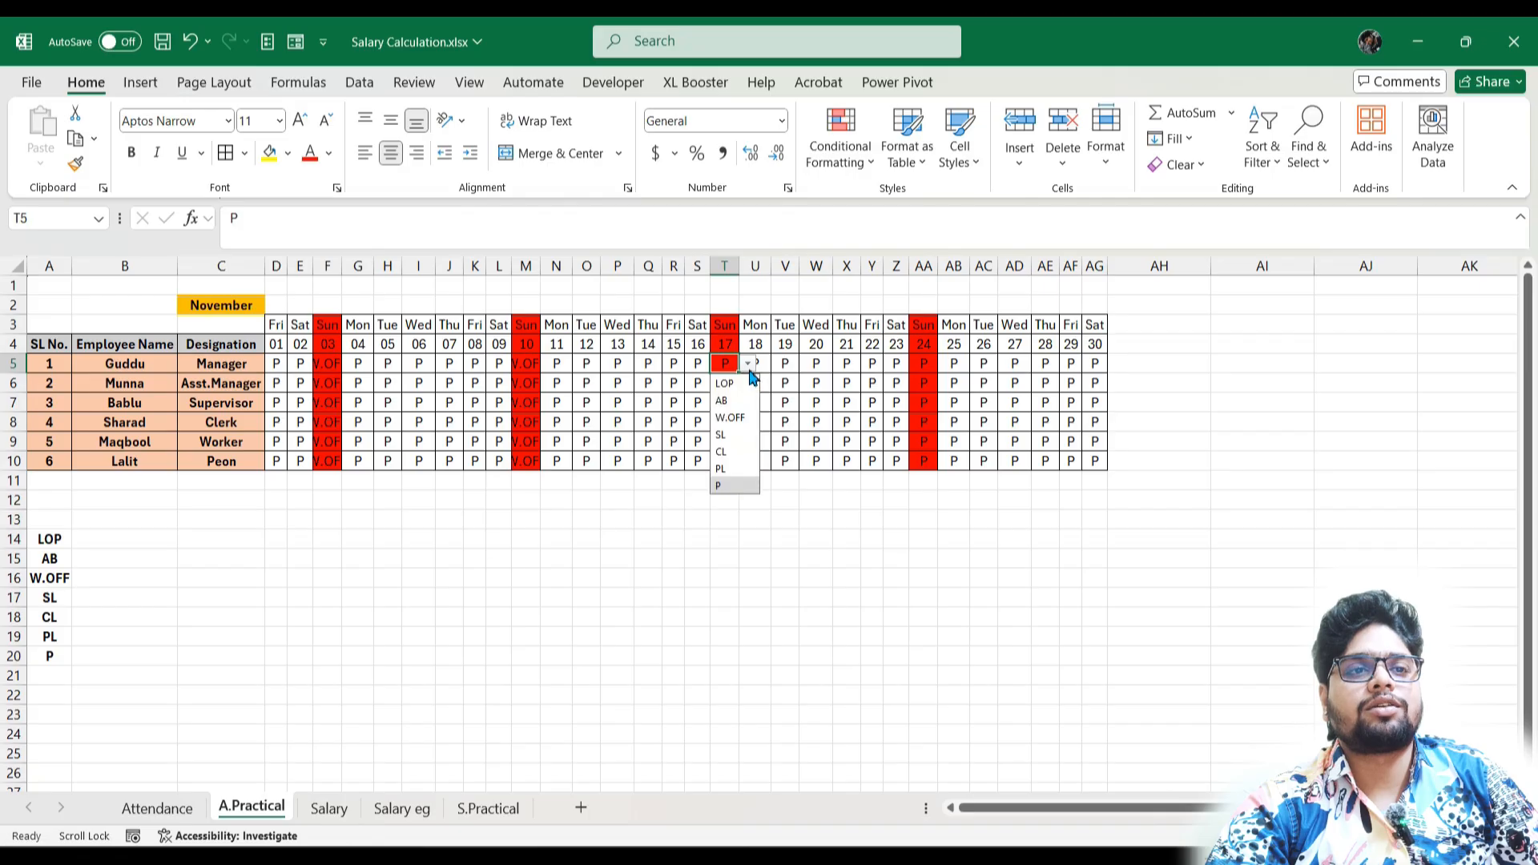
left_click(731, 417)
double_click(738, 373)
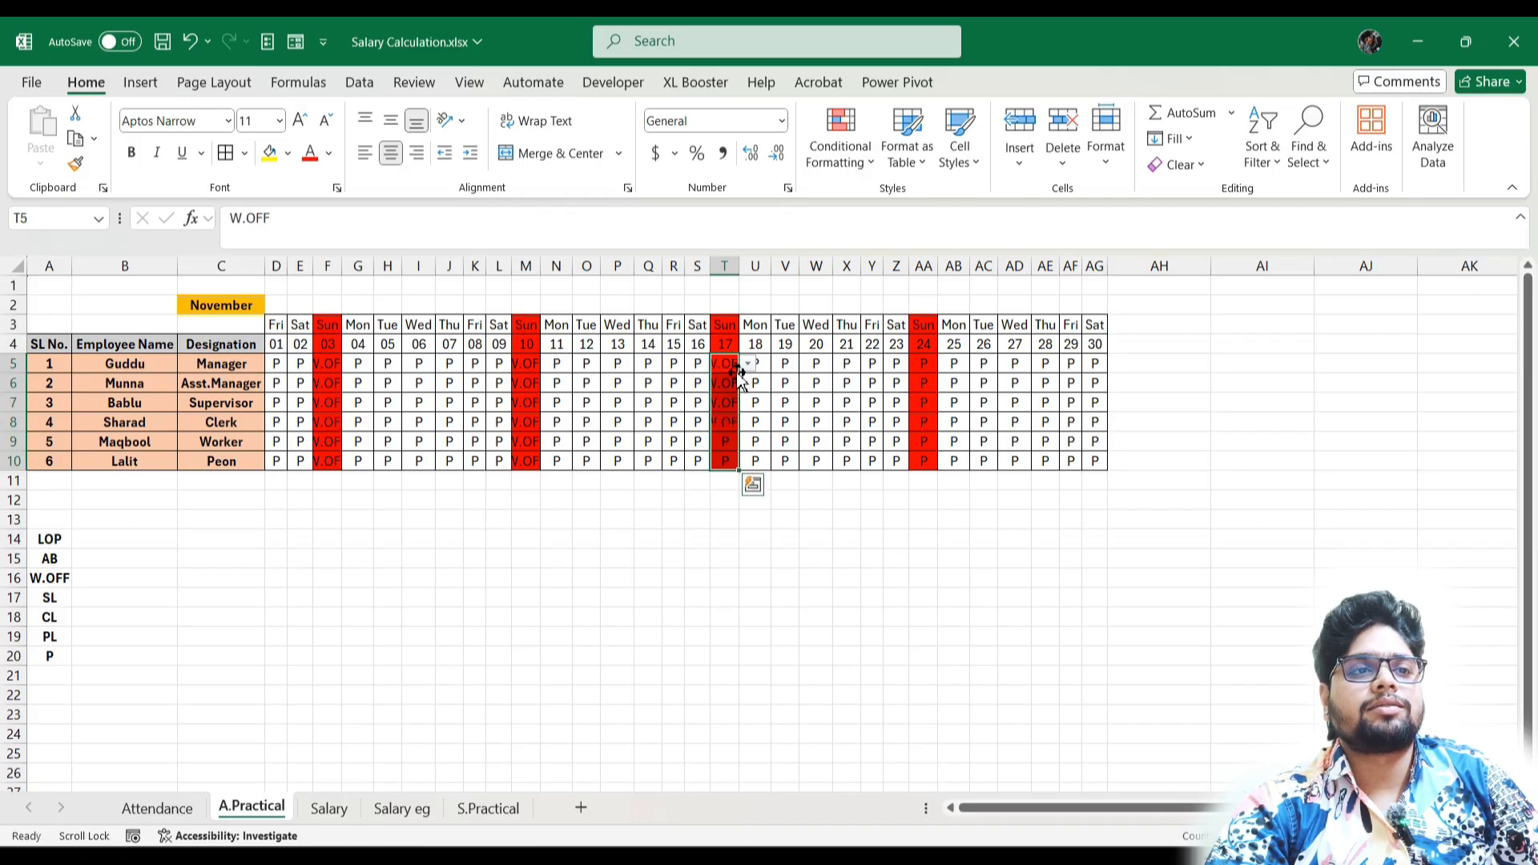
left_click(924, 363)
left_click(947, 364)
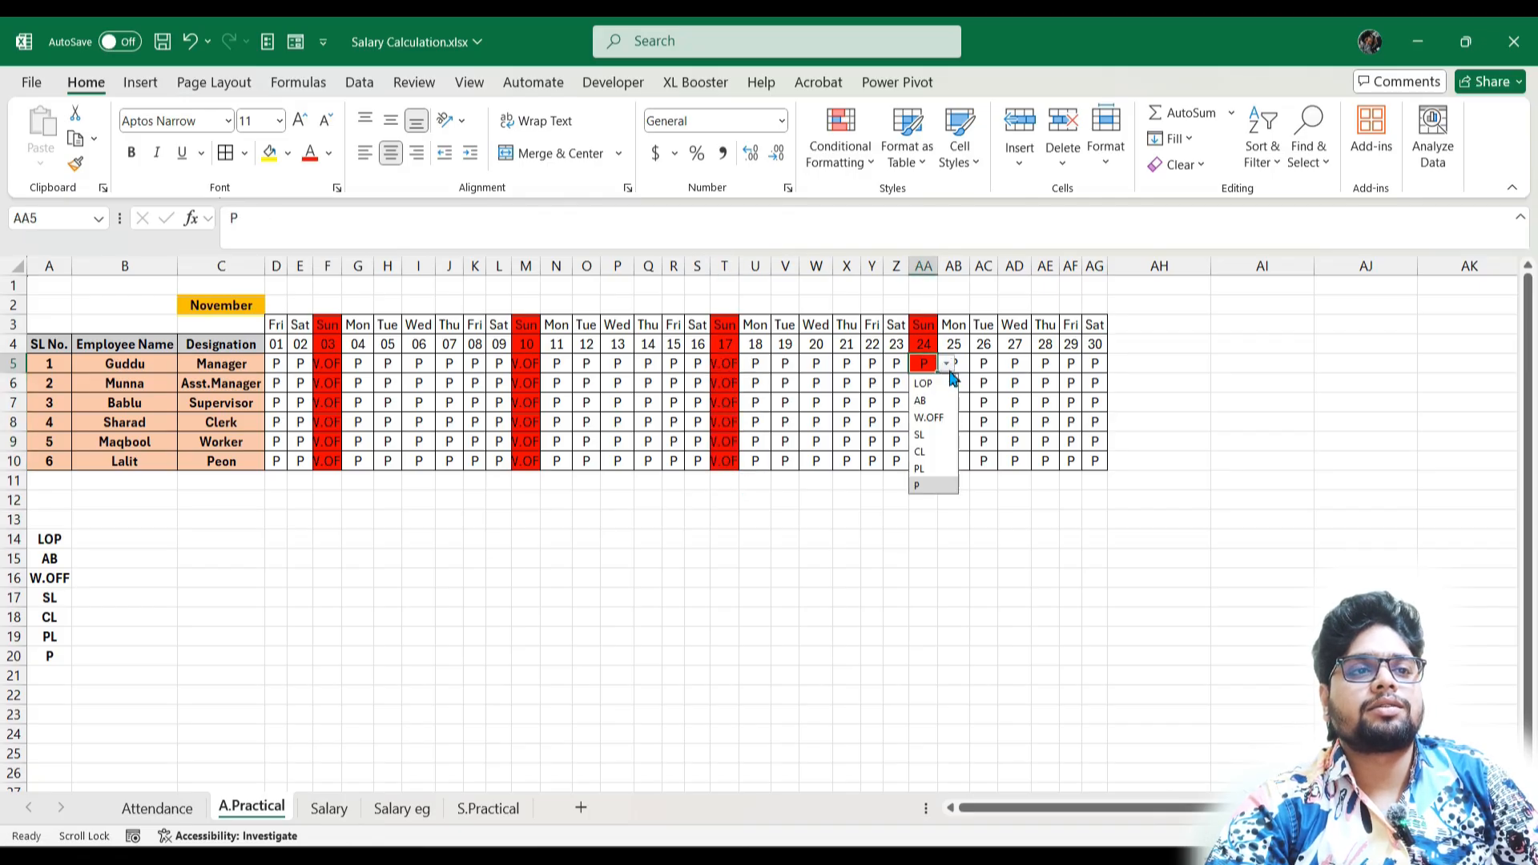
left_click(930, 418)
double_click(938, 373)
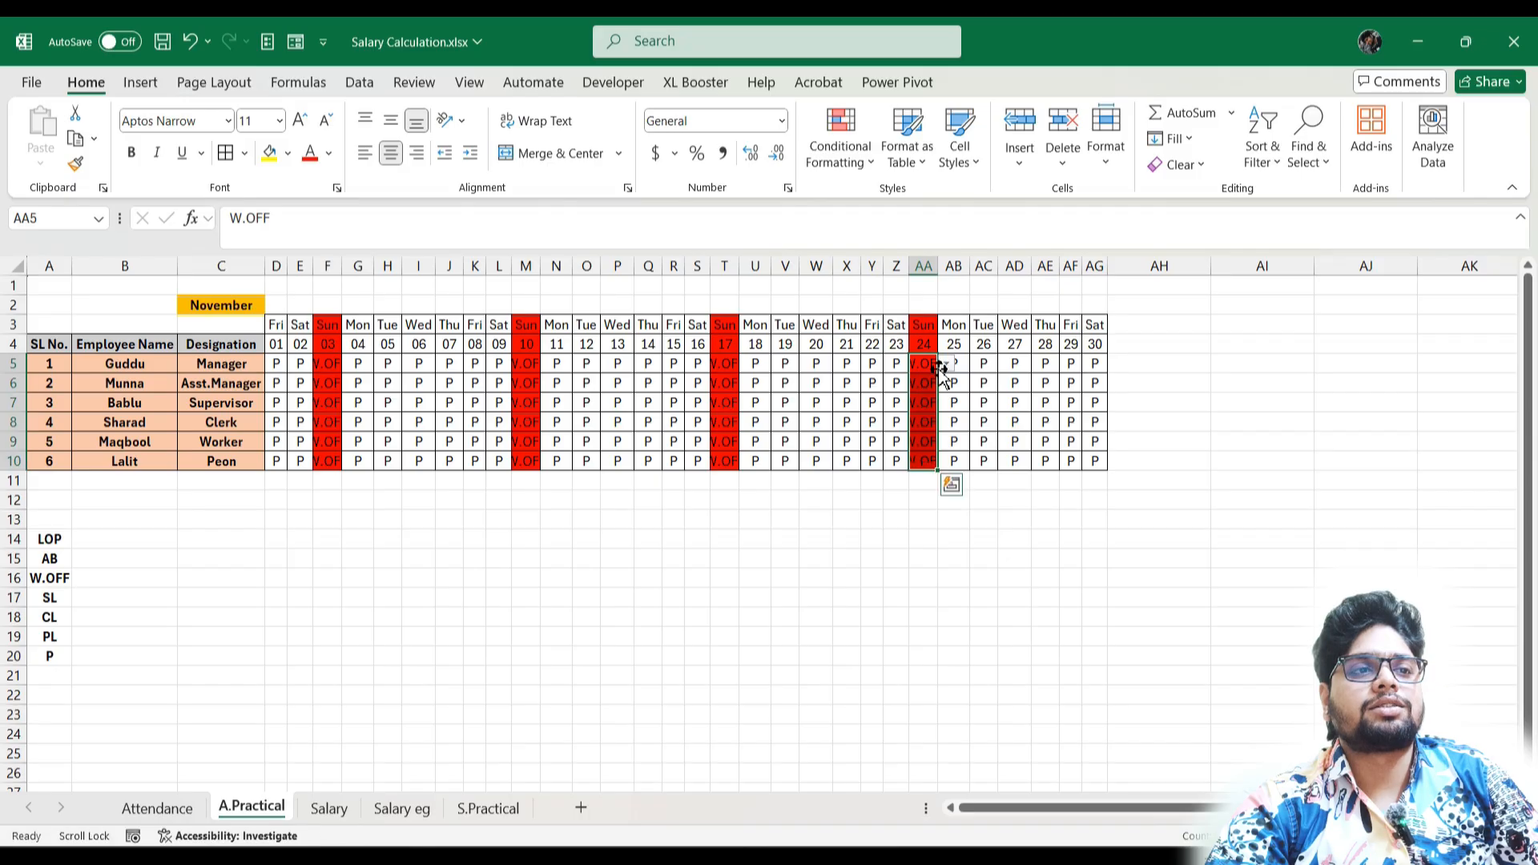
- Autofit the column widths of the attendance range D3:AG10
left_click_drag(278, 323, 1094, 463)
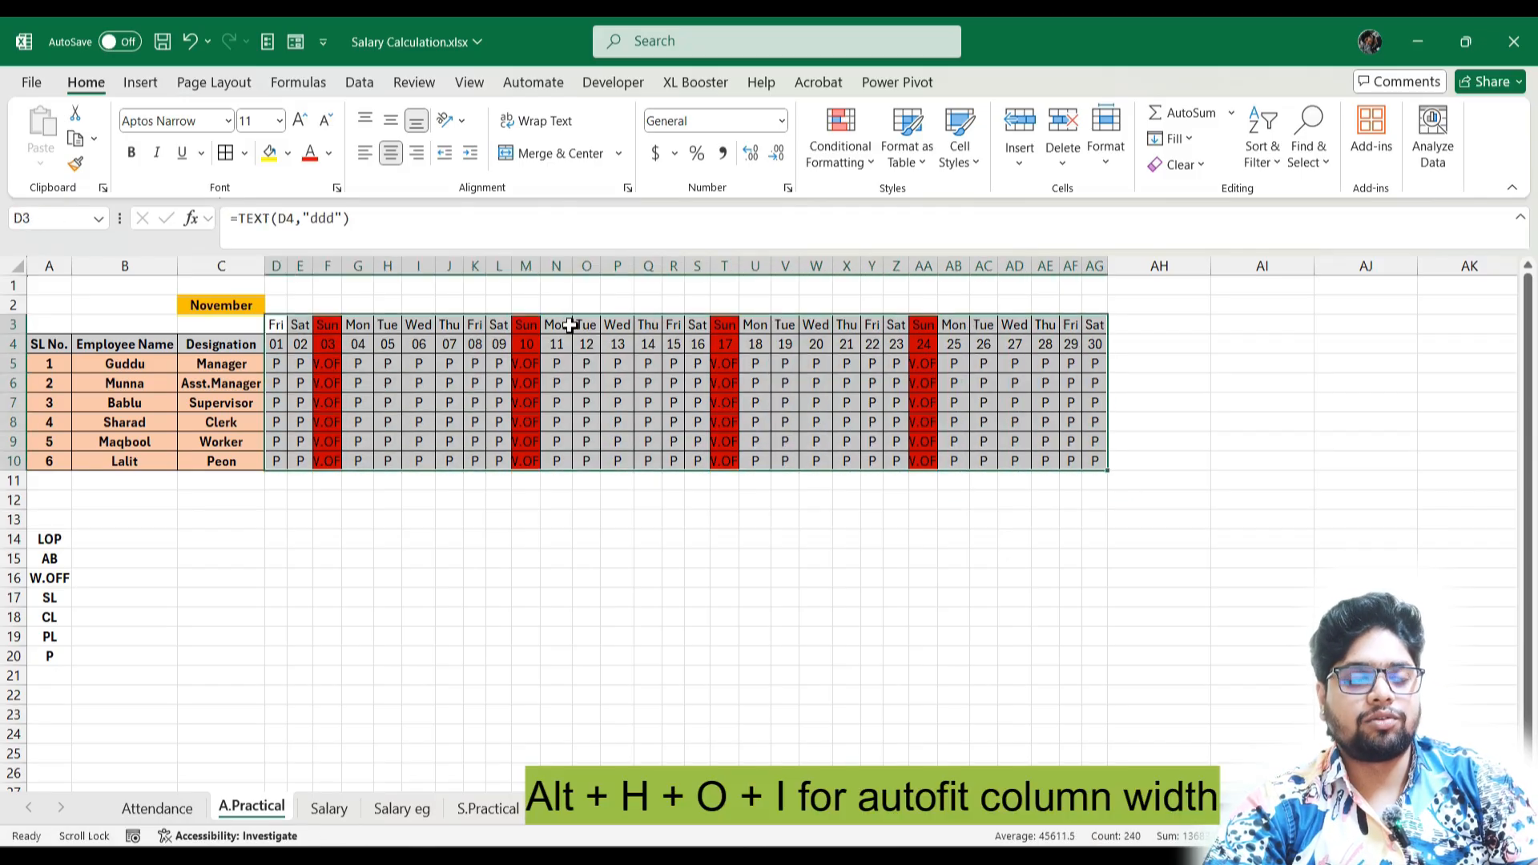
key("alt")
key("h")
key("o")
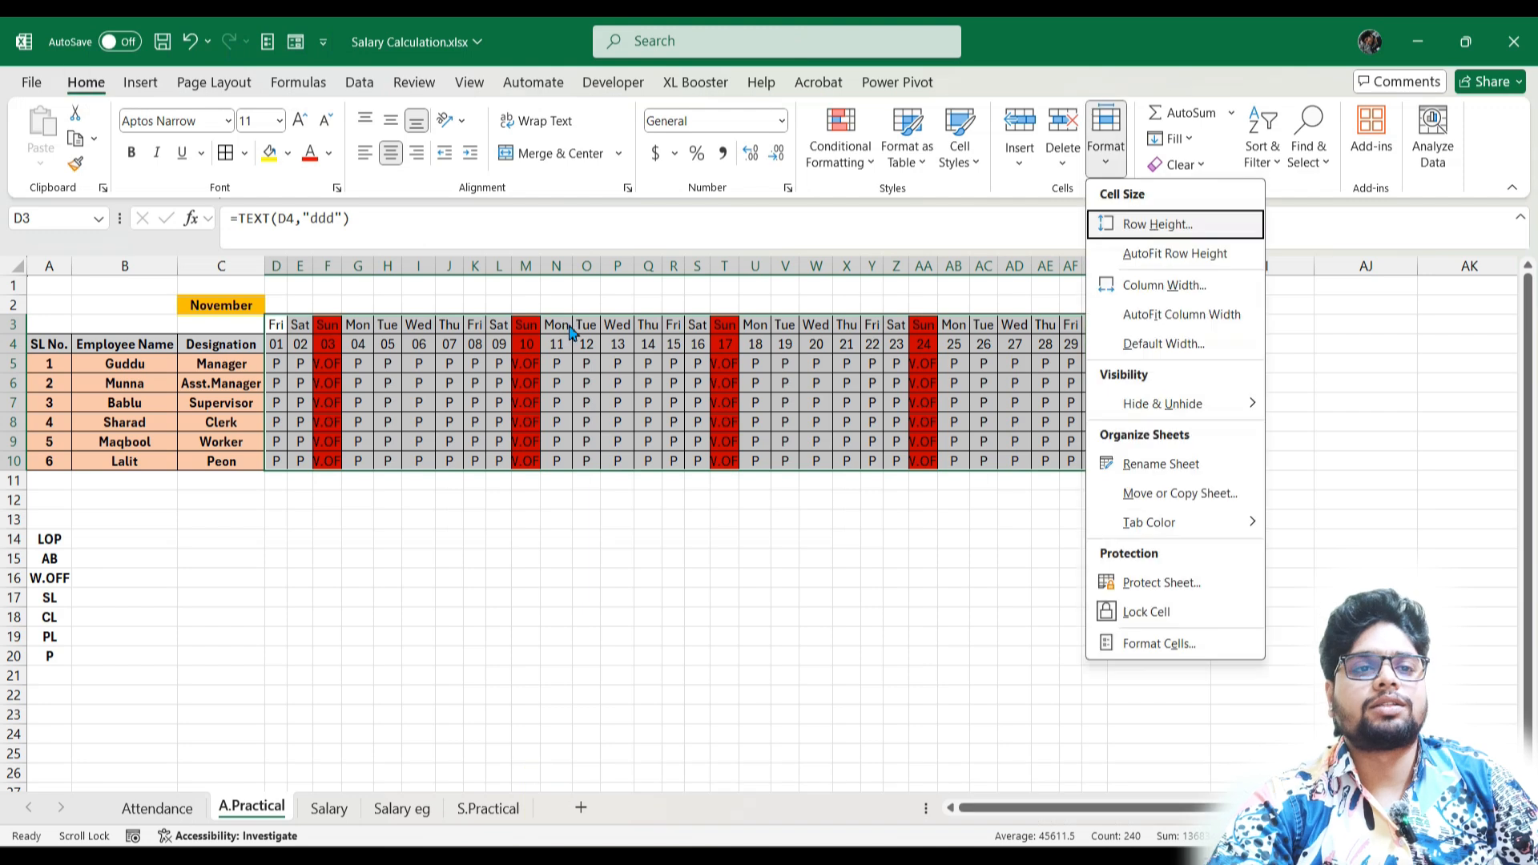
key("i")
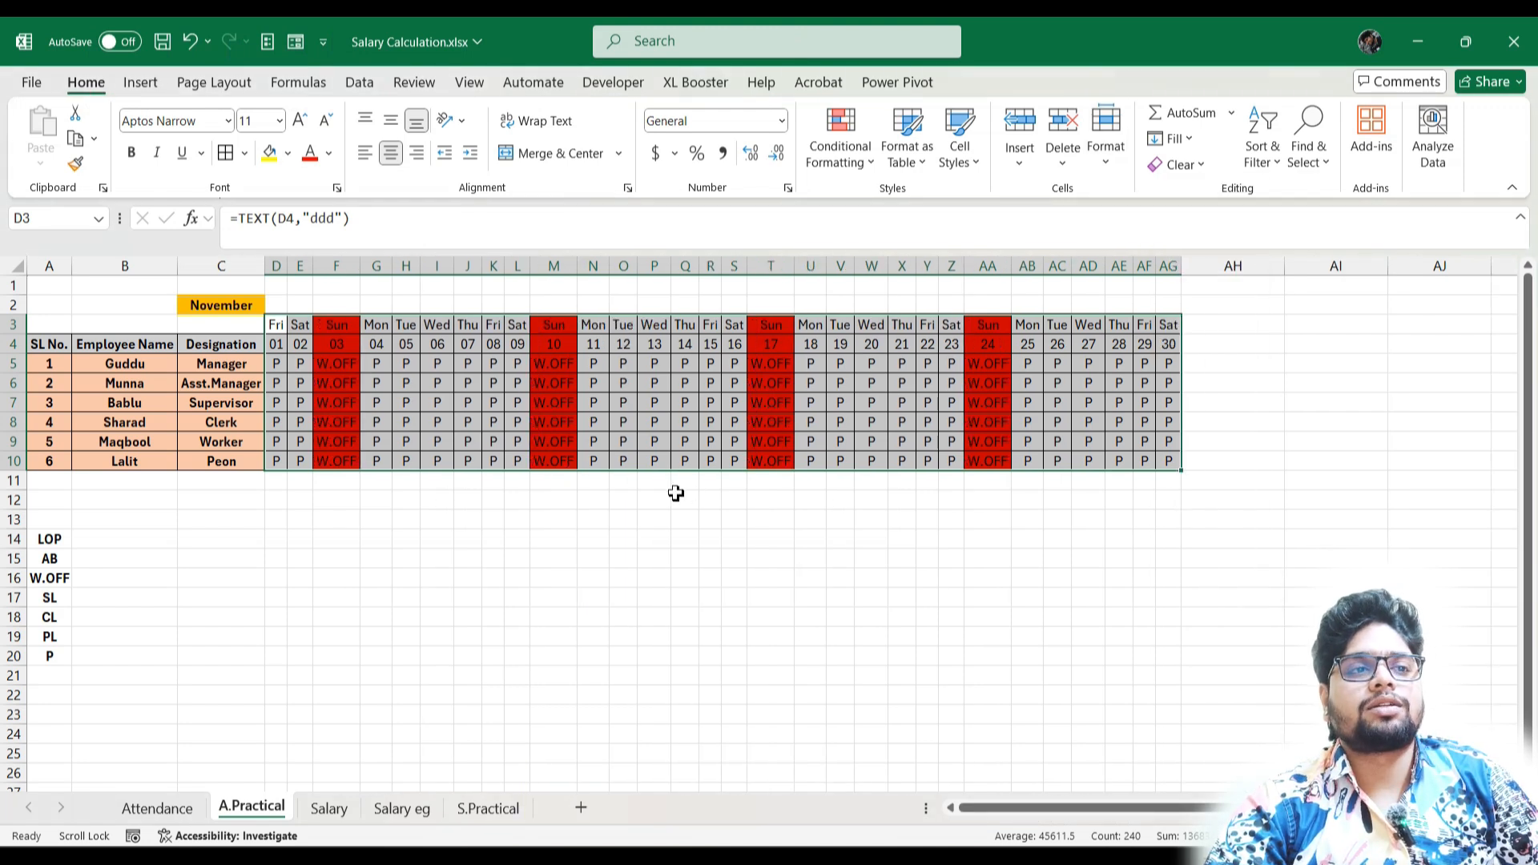
left_click(548, 497)
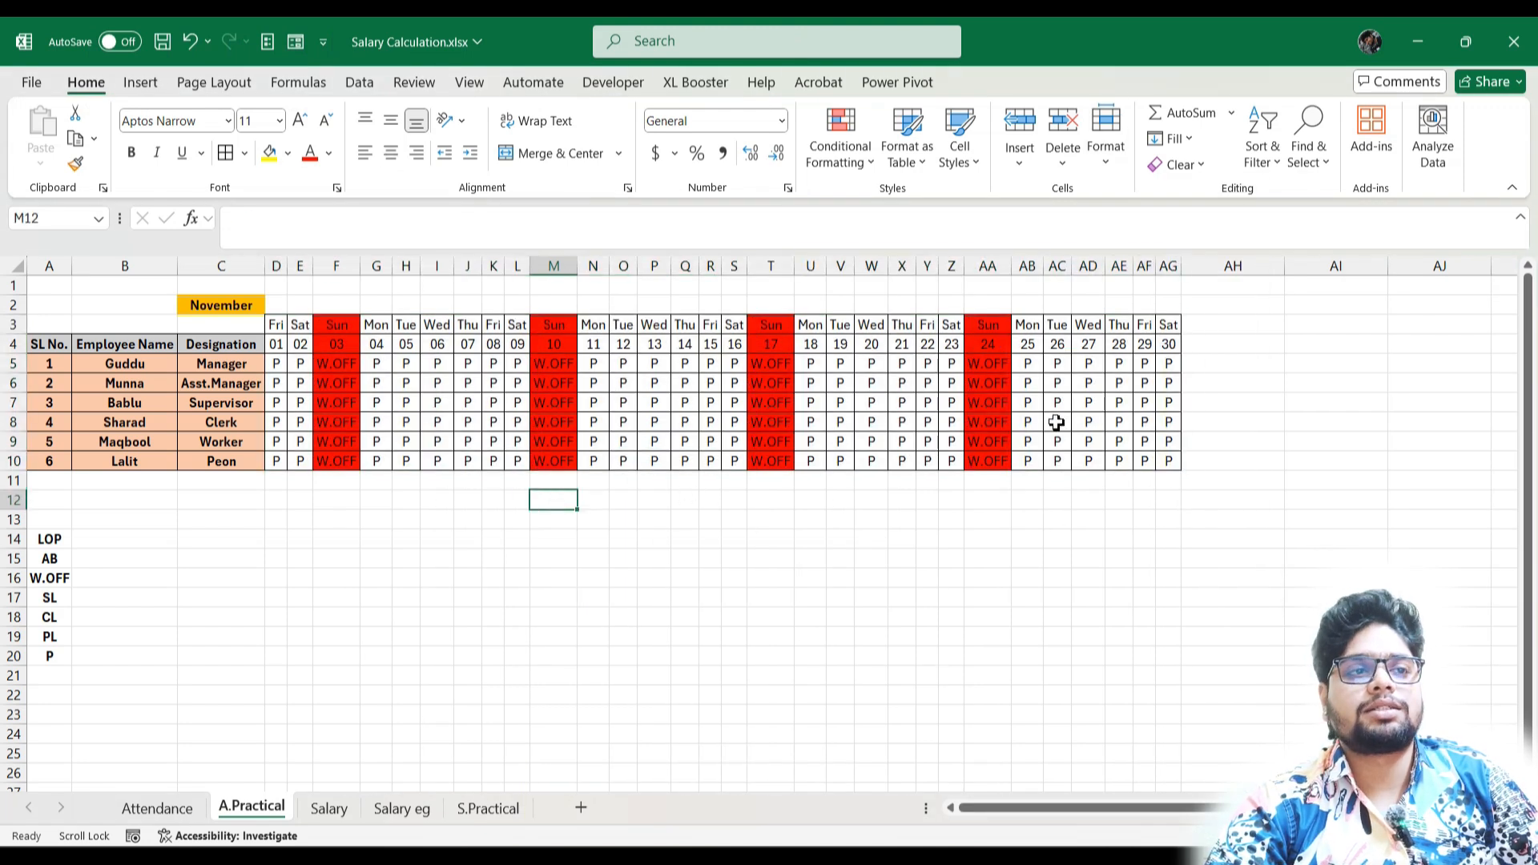
- Copy the status codes in A14:A20 and paste them transposed as a header row starting at AH4
left_click_drag(67, 537, 50, 656)
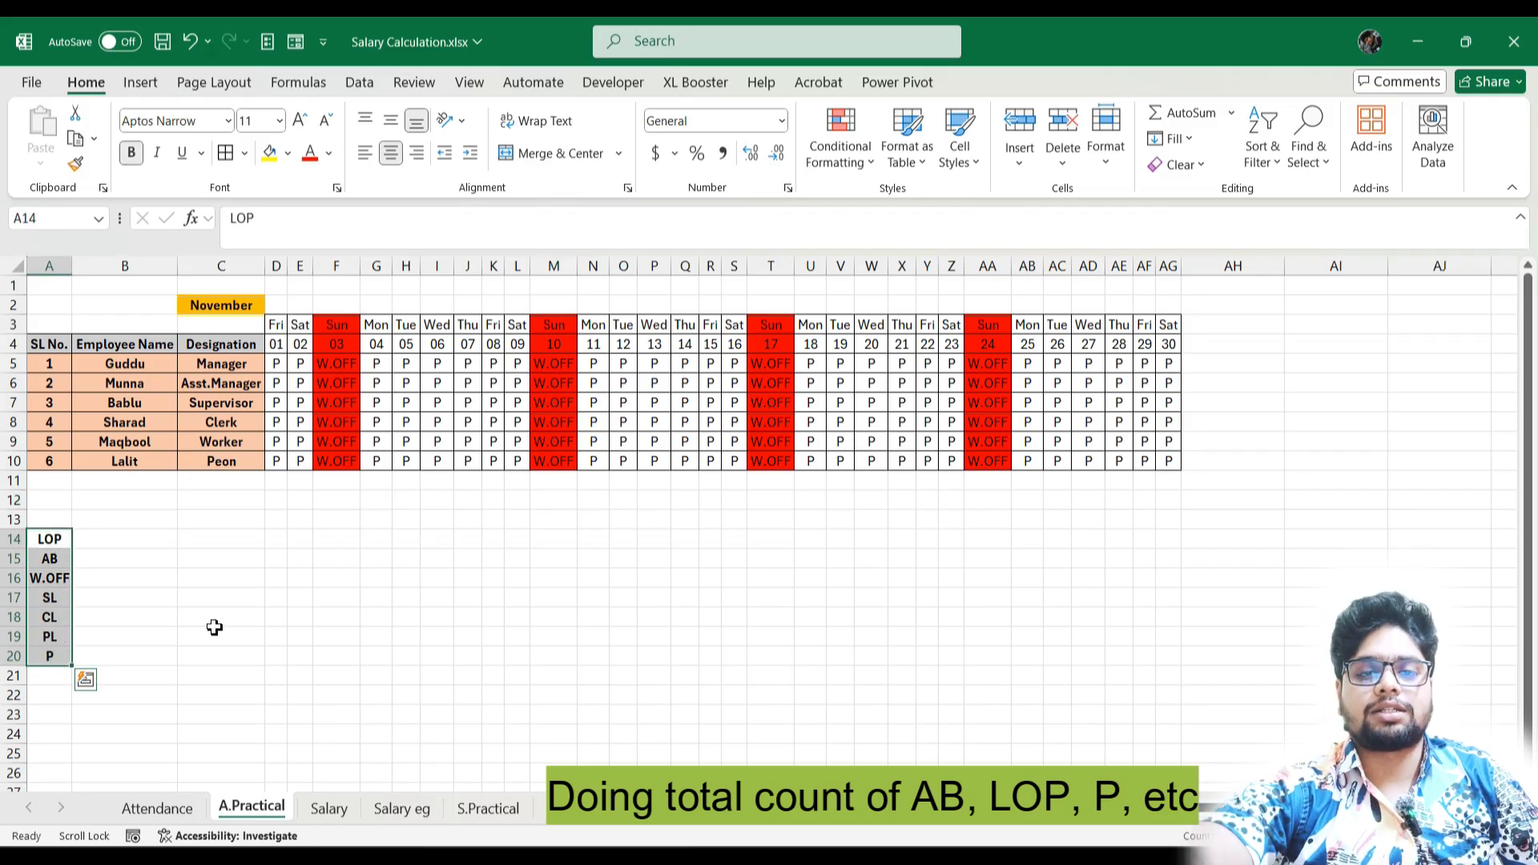
key("ctrl+c")
left_click(1226, 347)
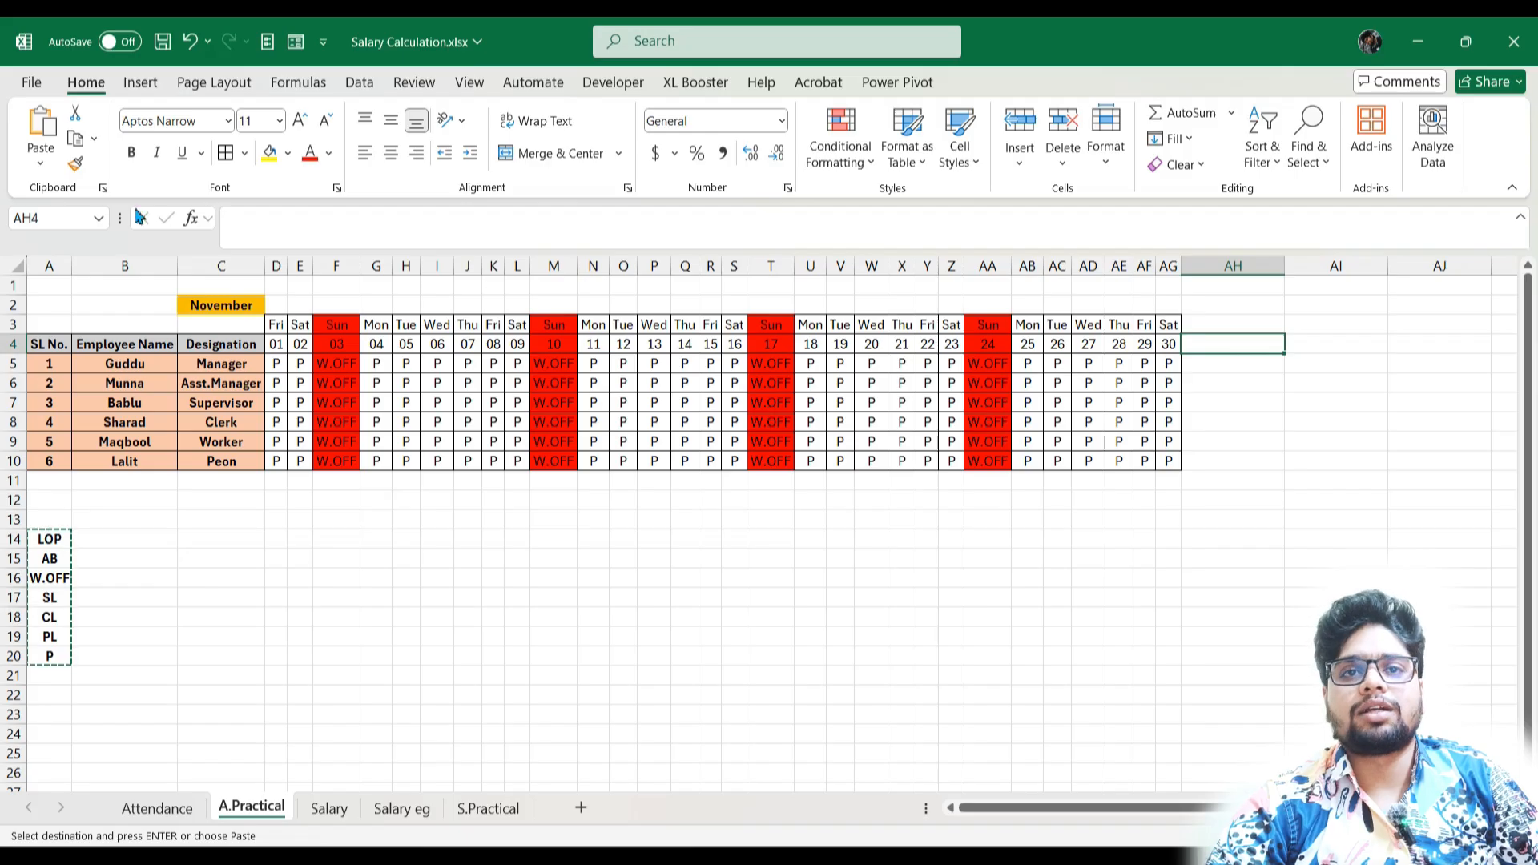
left_click(40, 163)
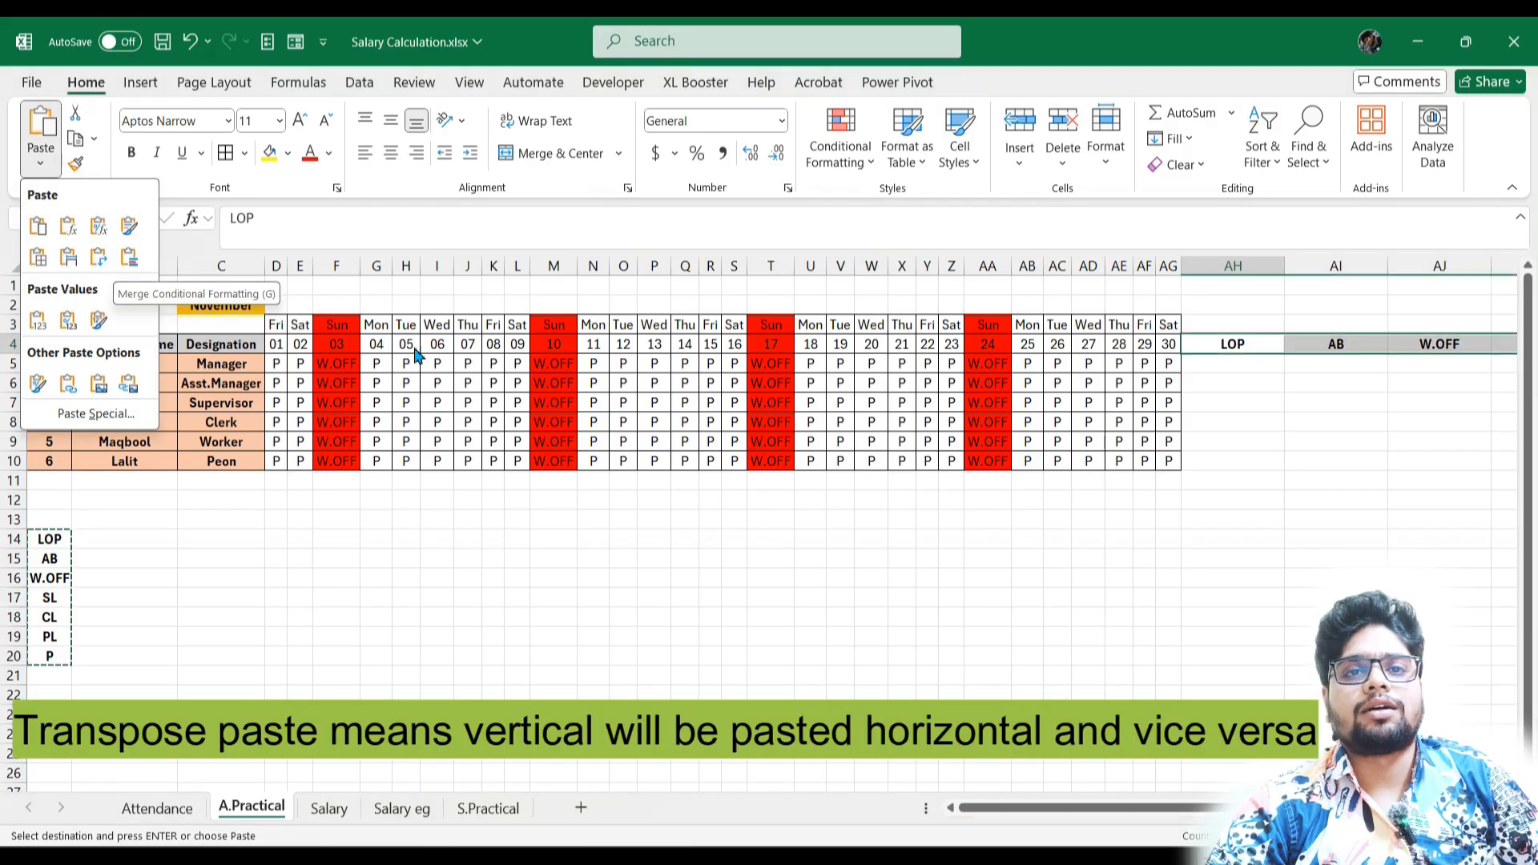
left_click(1274, 343)
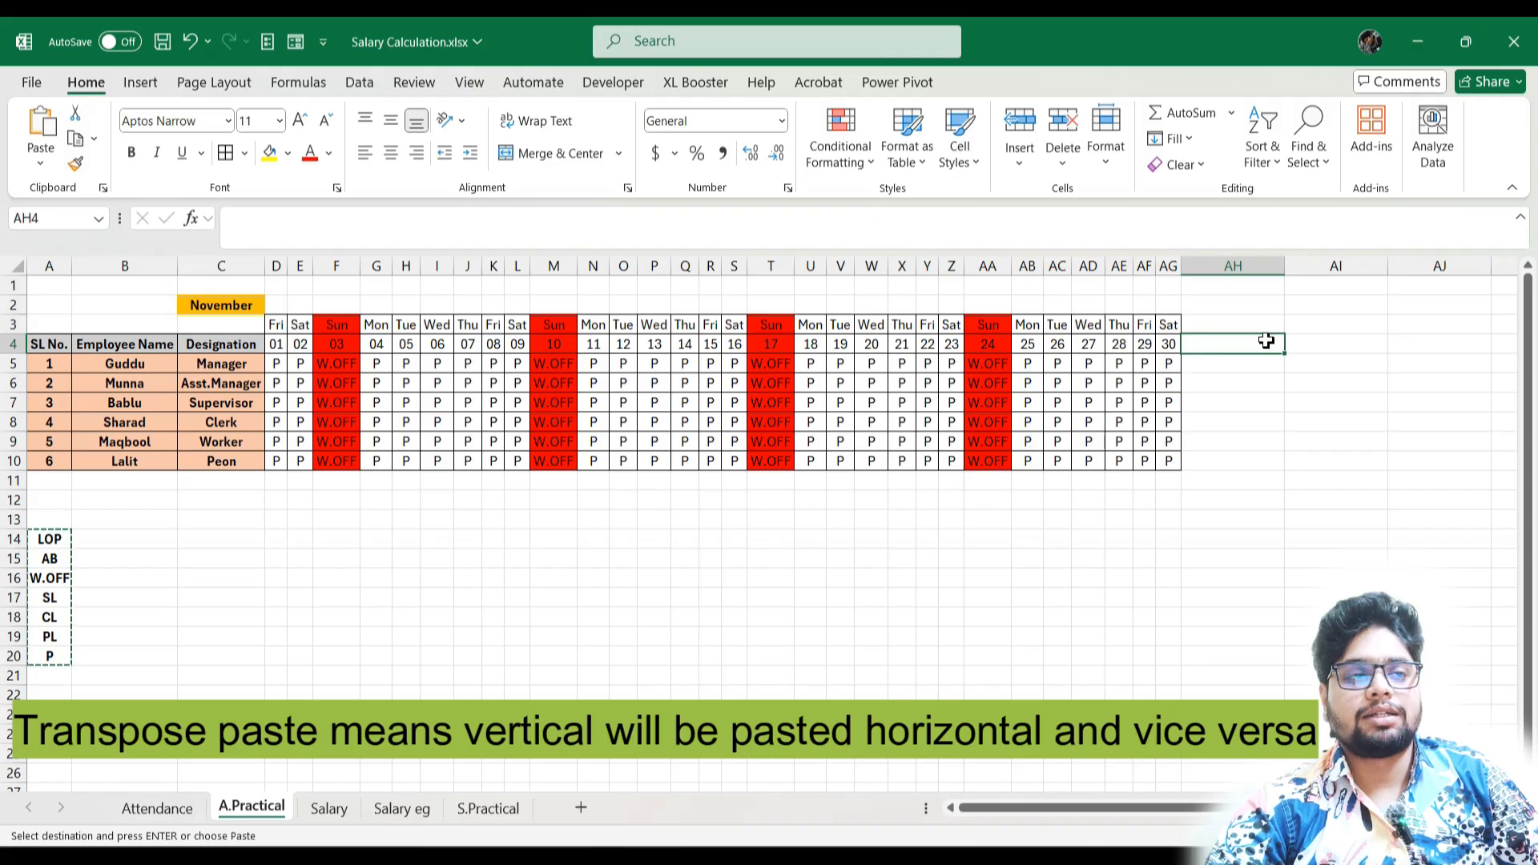
key("alt")
key("v")
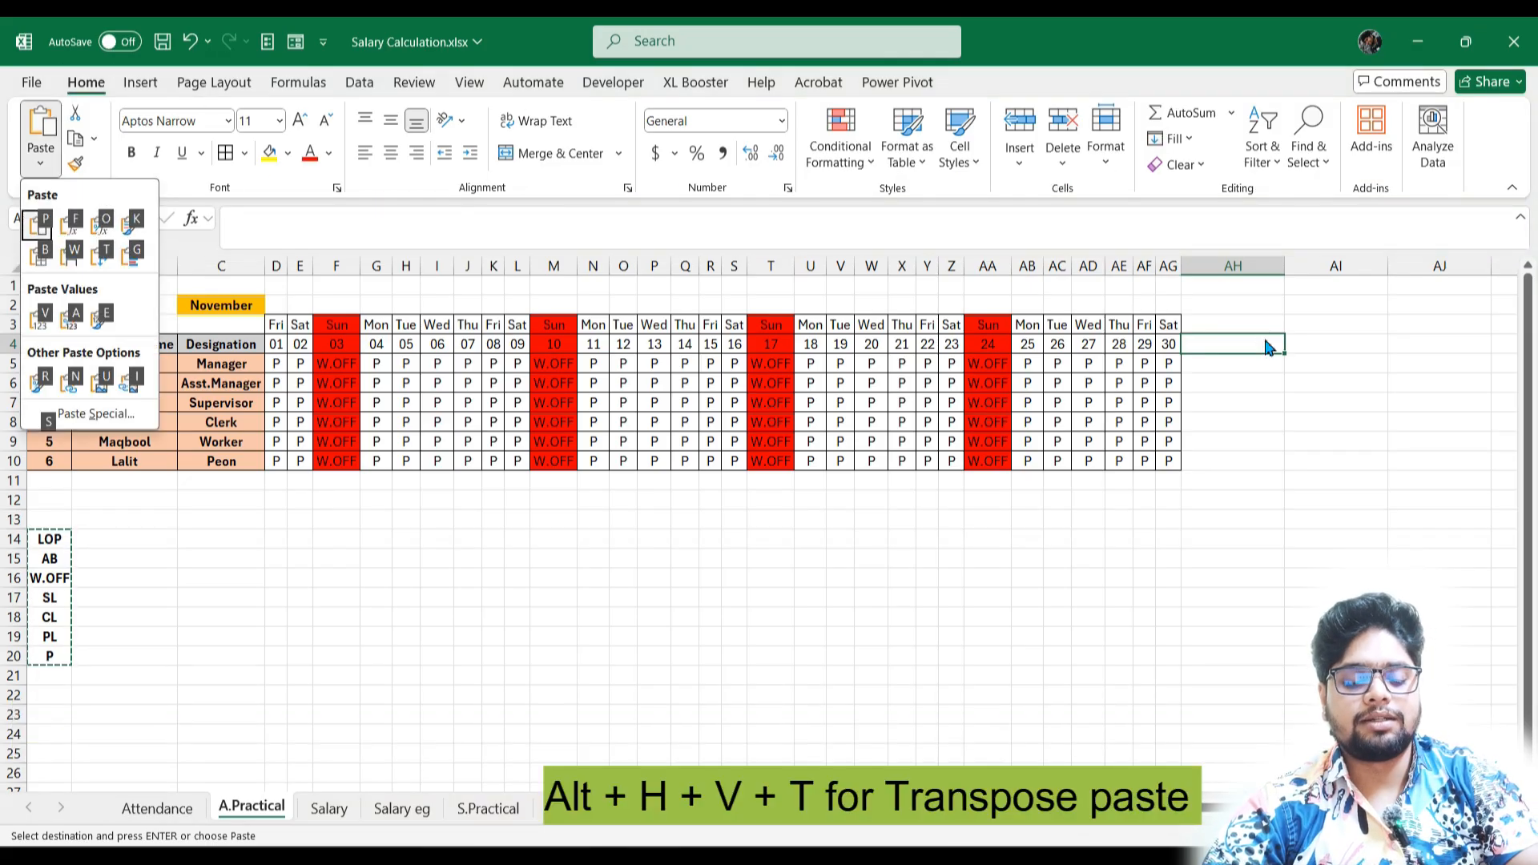
key("t")
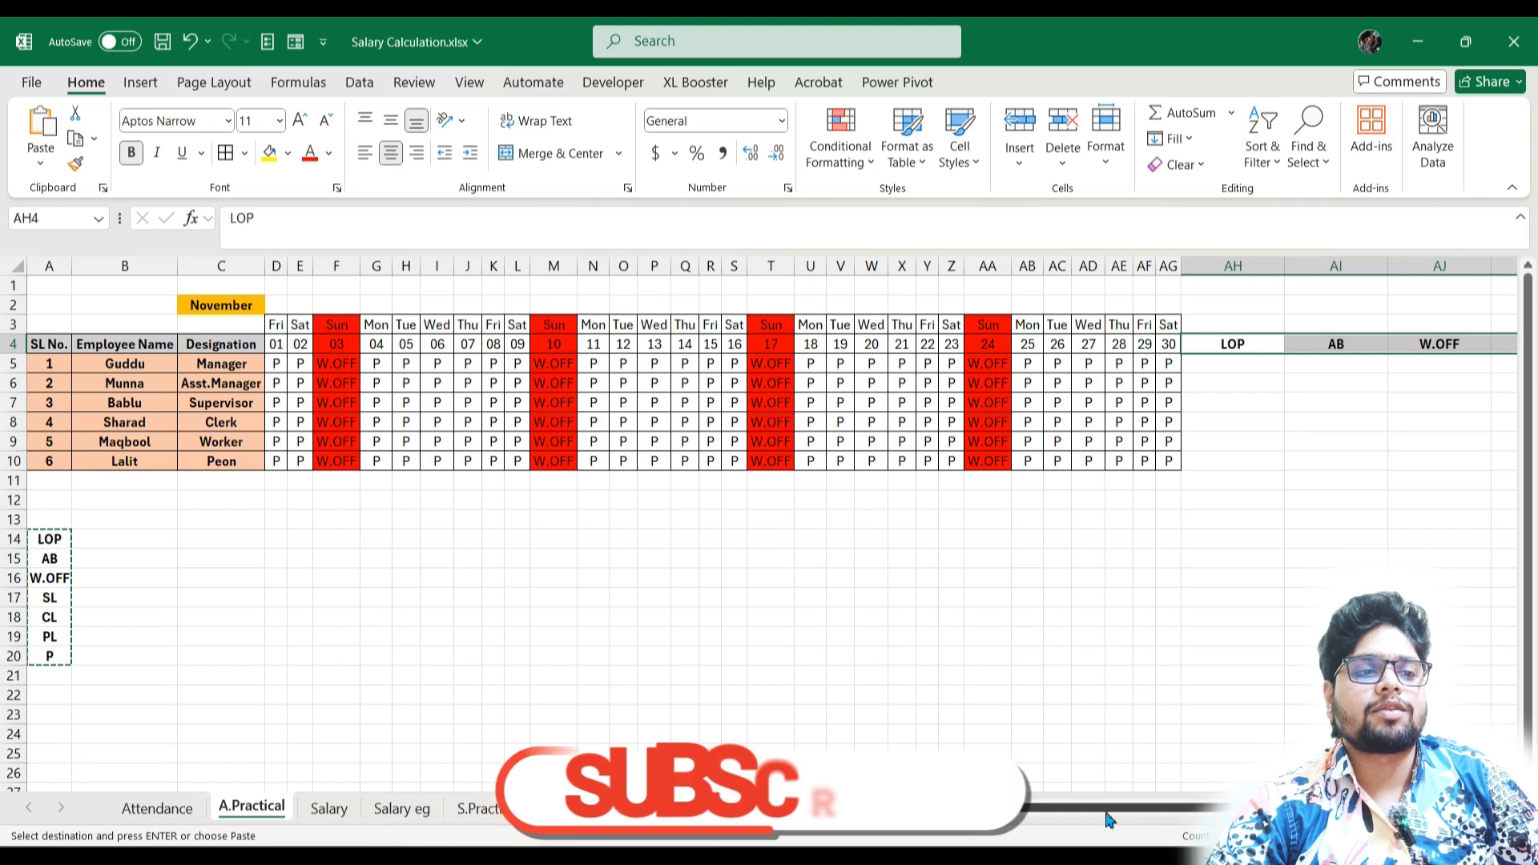
- Start a COUNTIF formula in AH5, under the LOP header, with the Manager's attendance D5:AG5 as its range
scroll(1202, 814, "right", 5)
scroll(1204, 815, "left", 3)
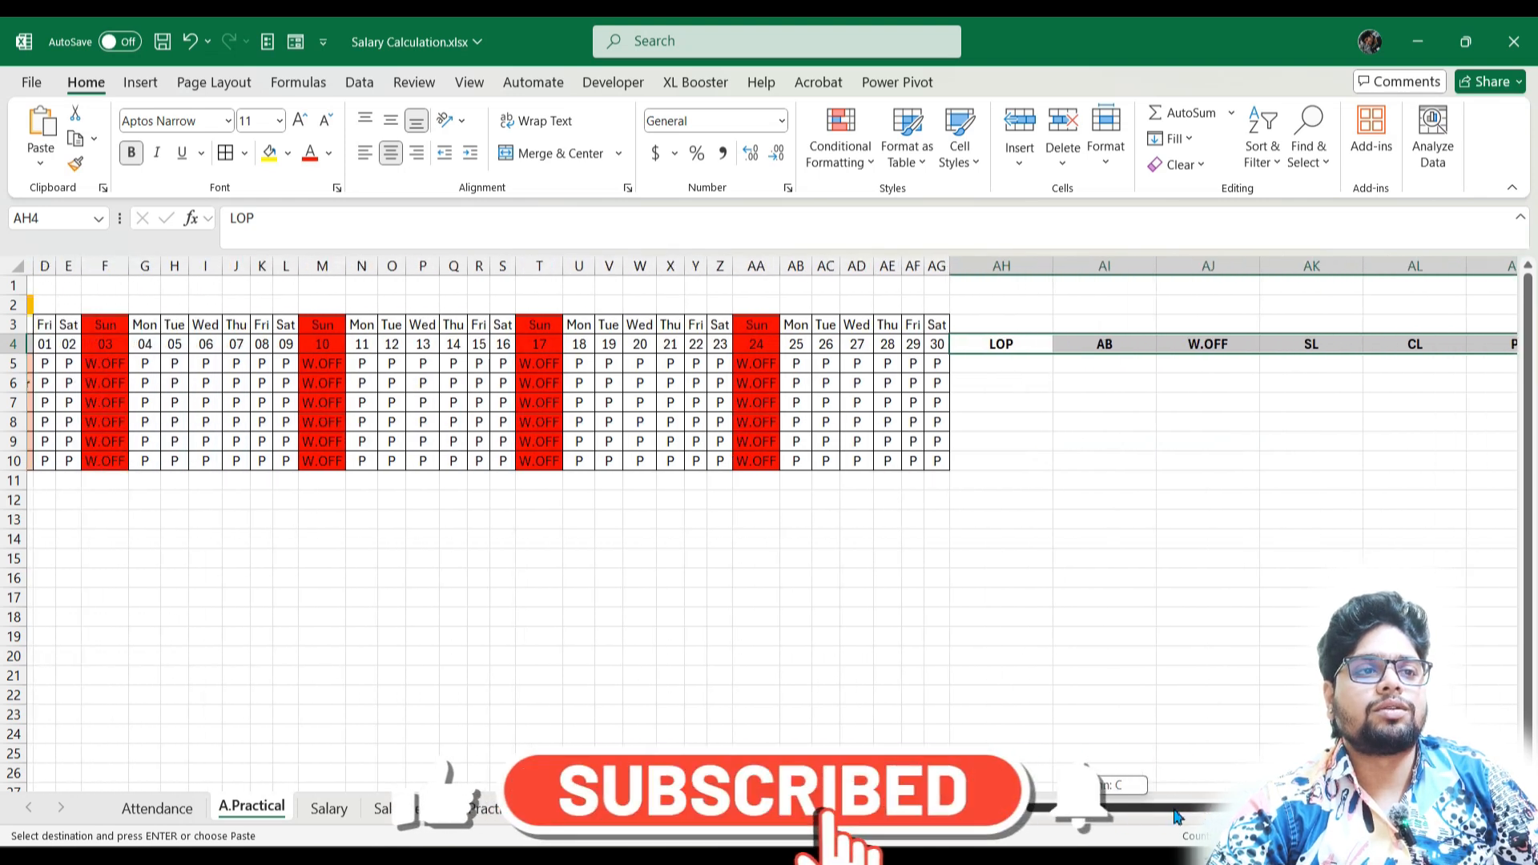
left_click(1034, 365)
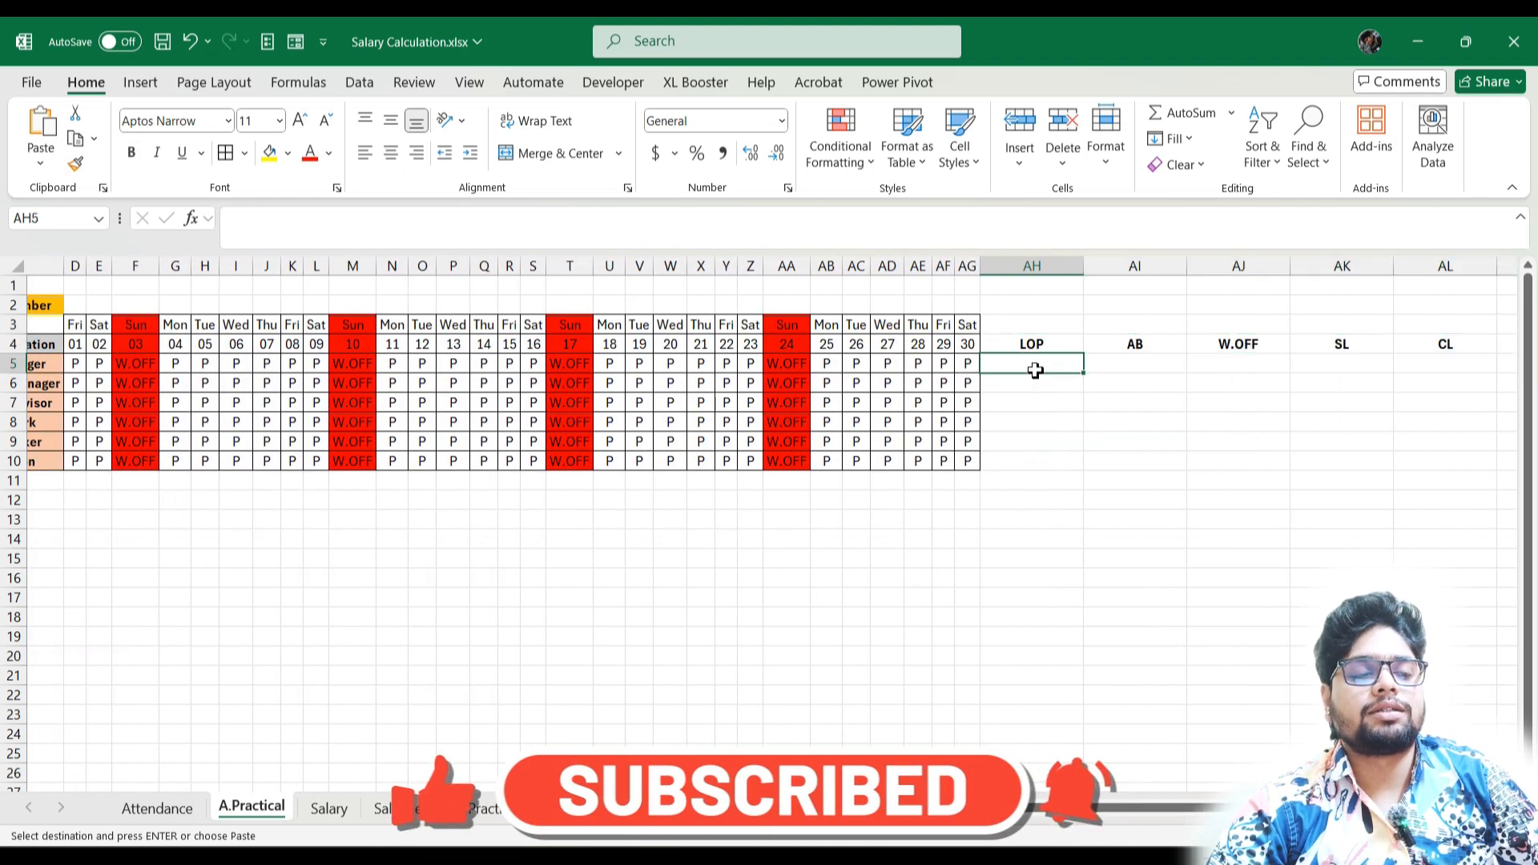
scroll(1108, 792, "left", 2)
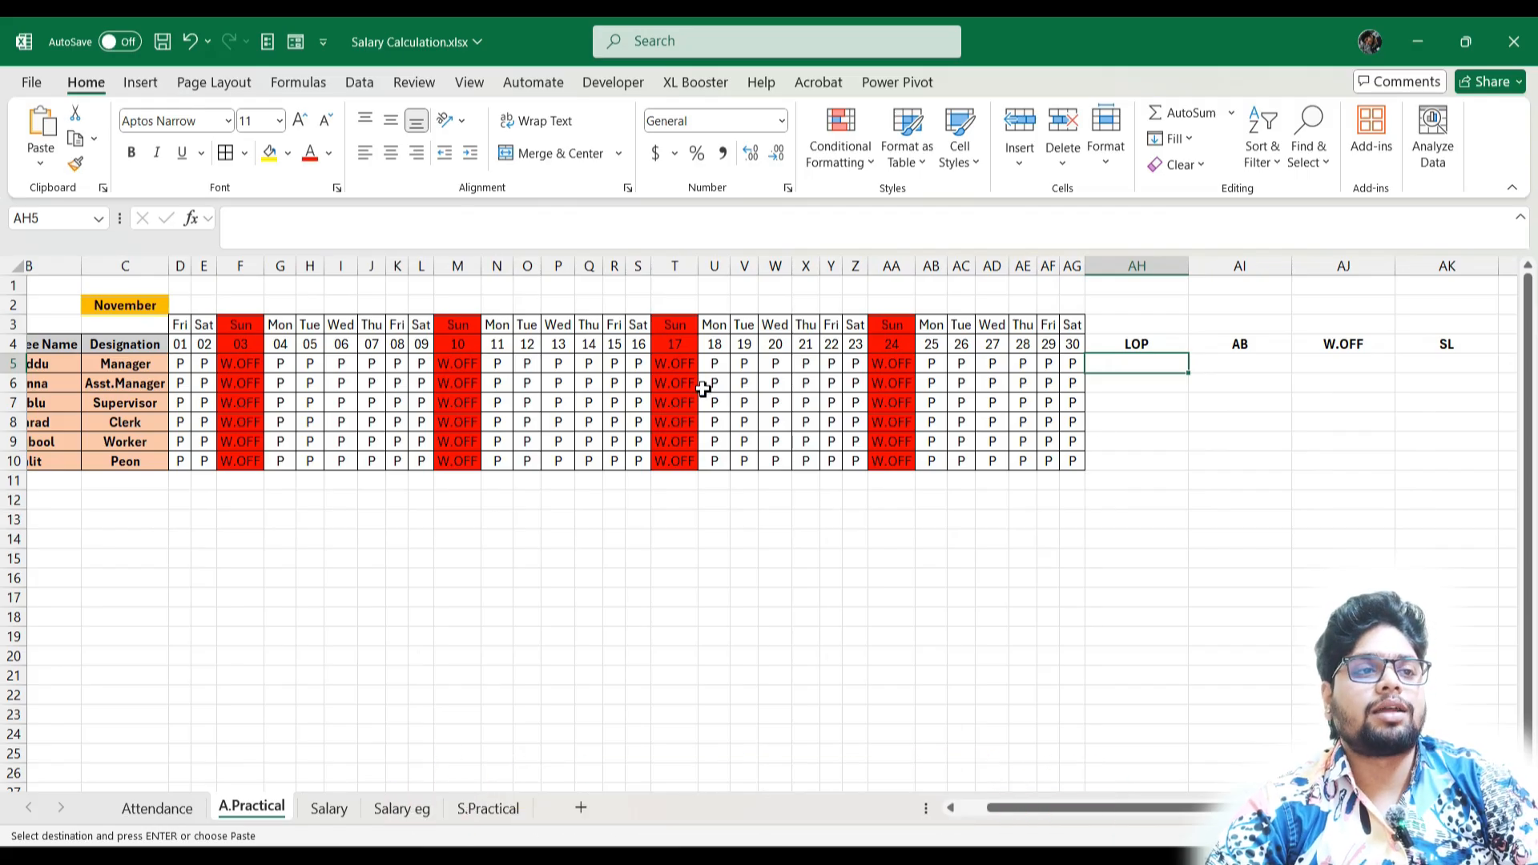
type("=")
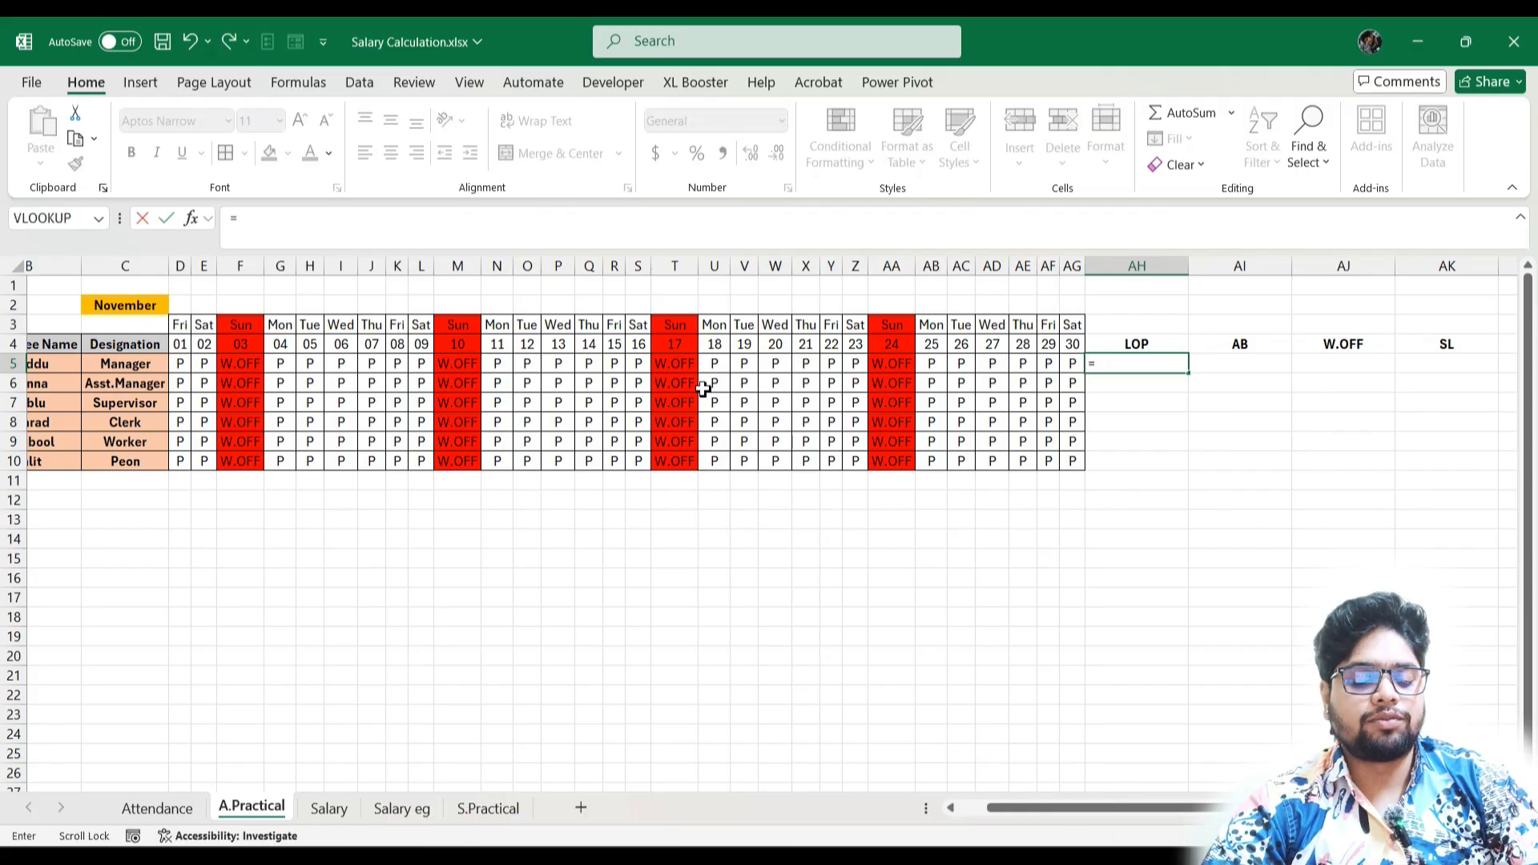
type("cout")
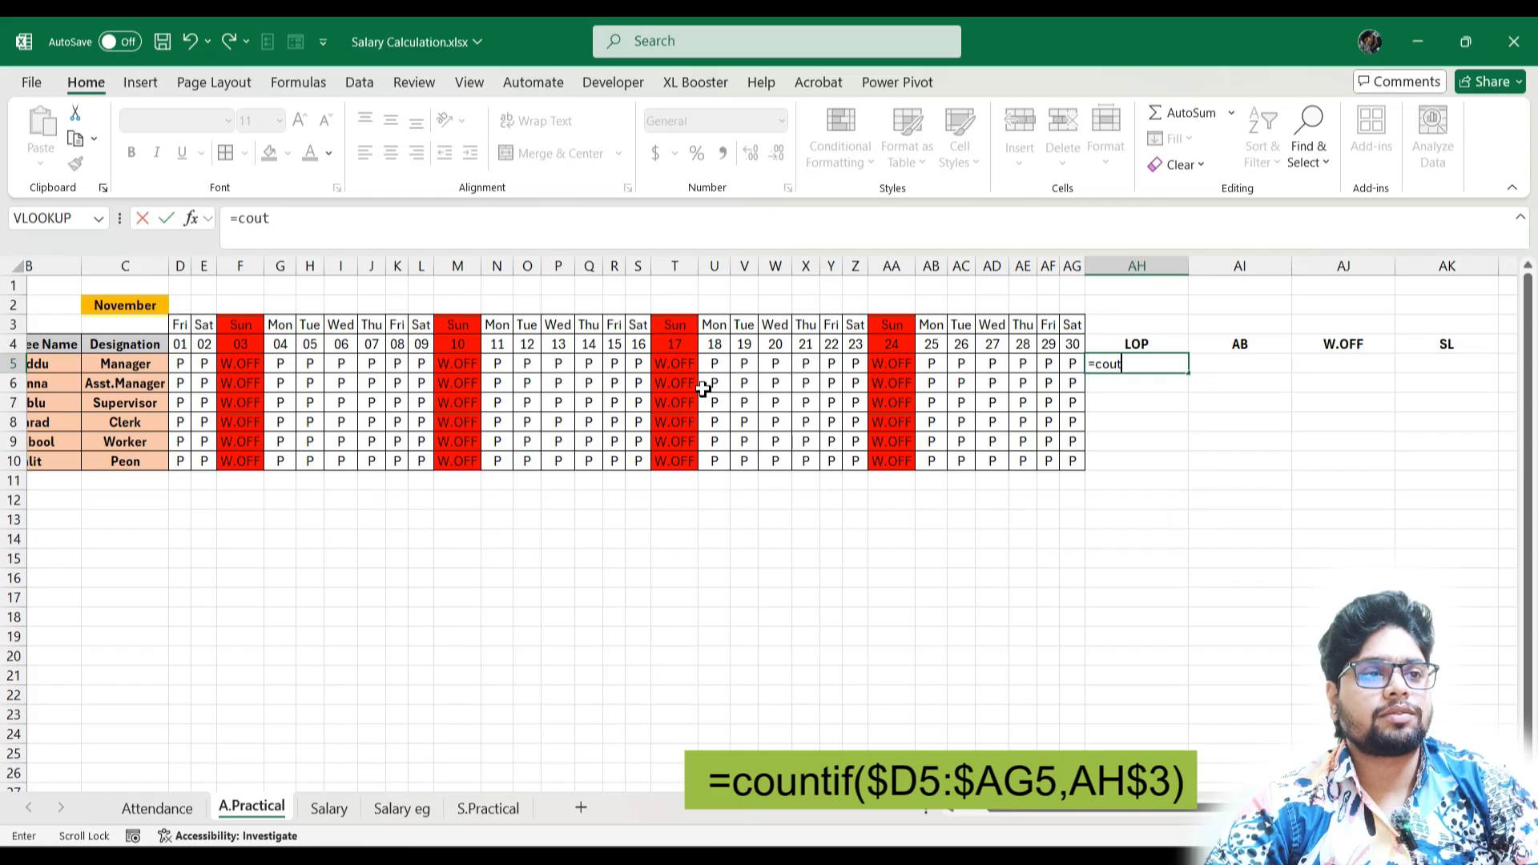
key("BackSpace")
type("nt")
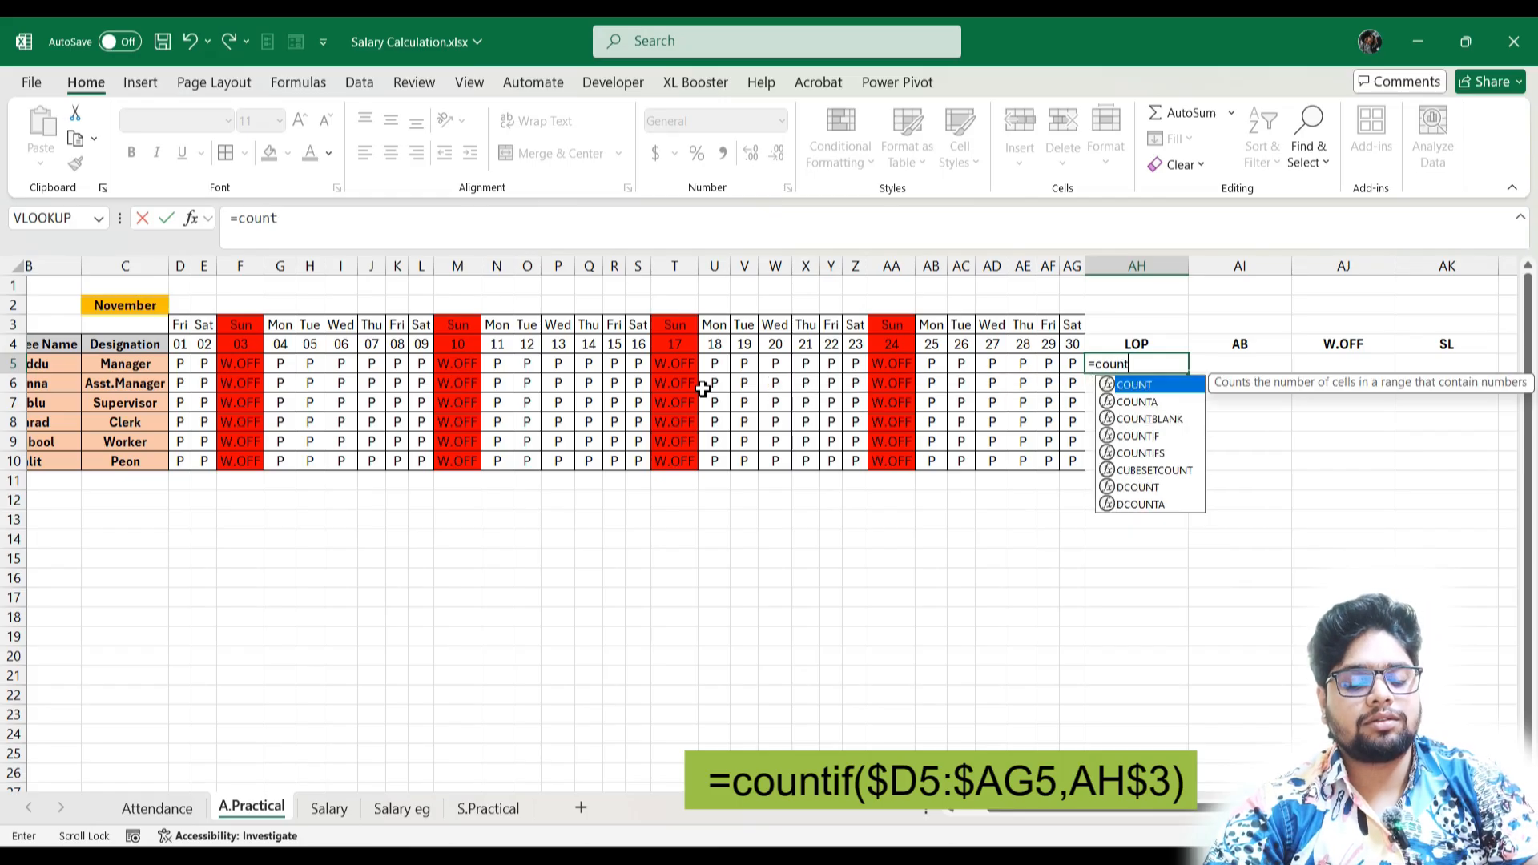
type("if")
key("Tab")
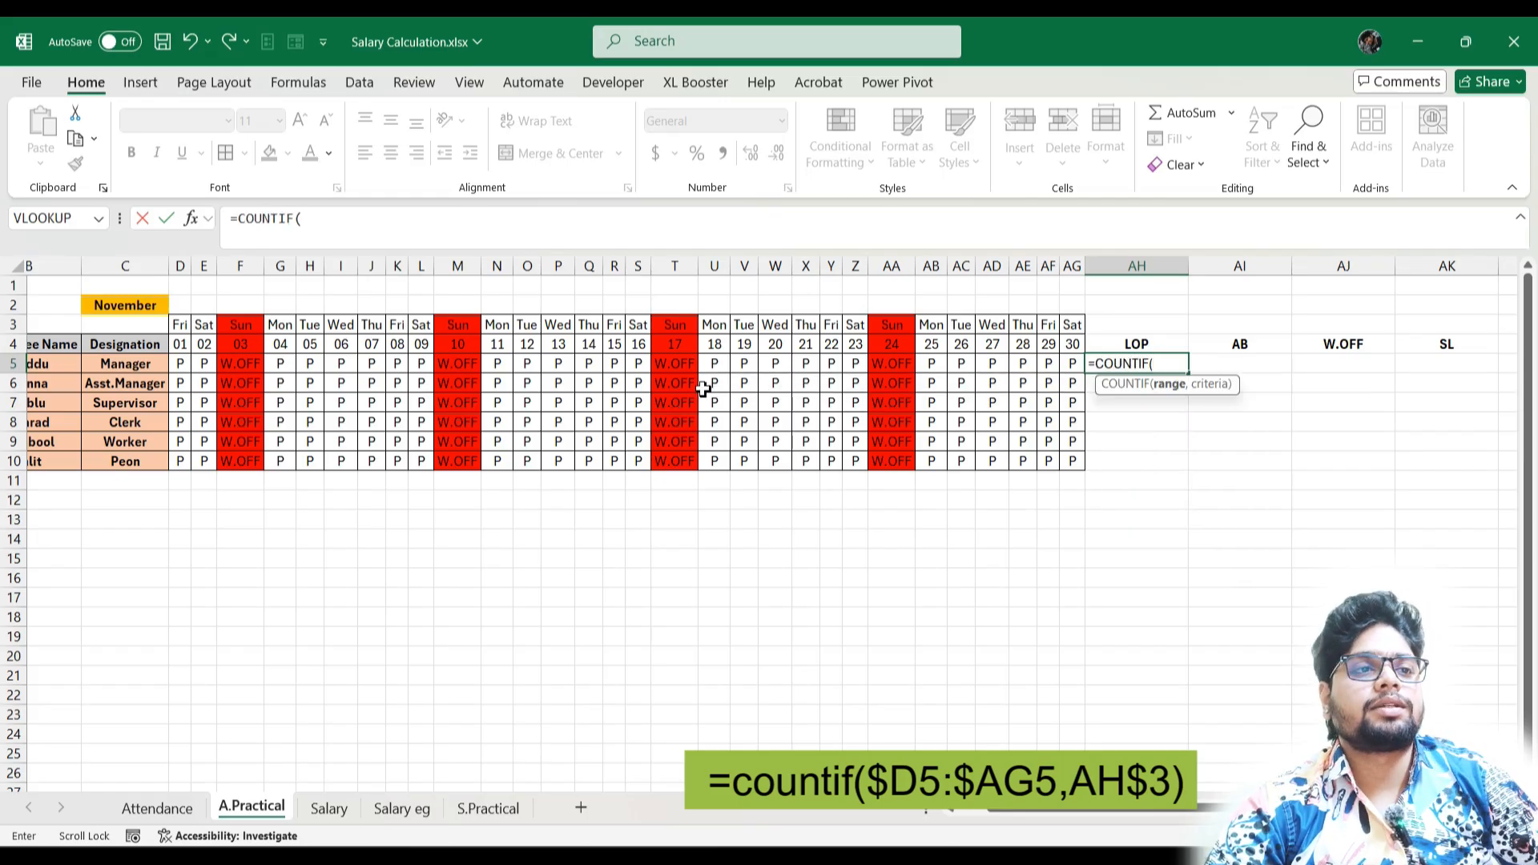
left_click_drag(180, 364, 1078, 371)
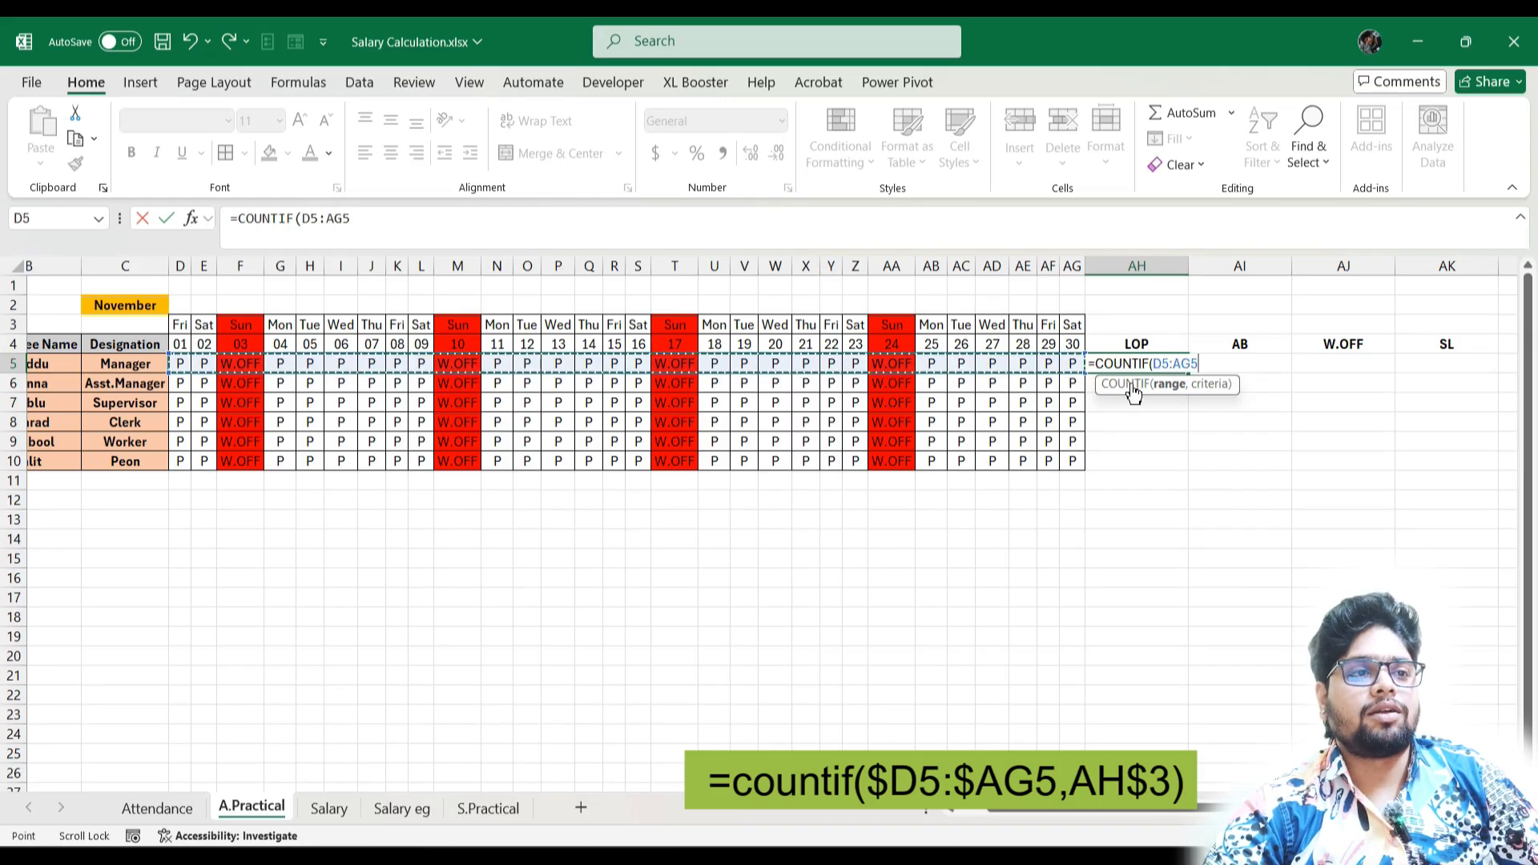
scroll(1143, 443, "left", 2)
scroll(1147, 445, "right", 1)
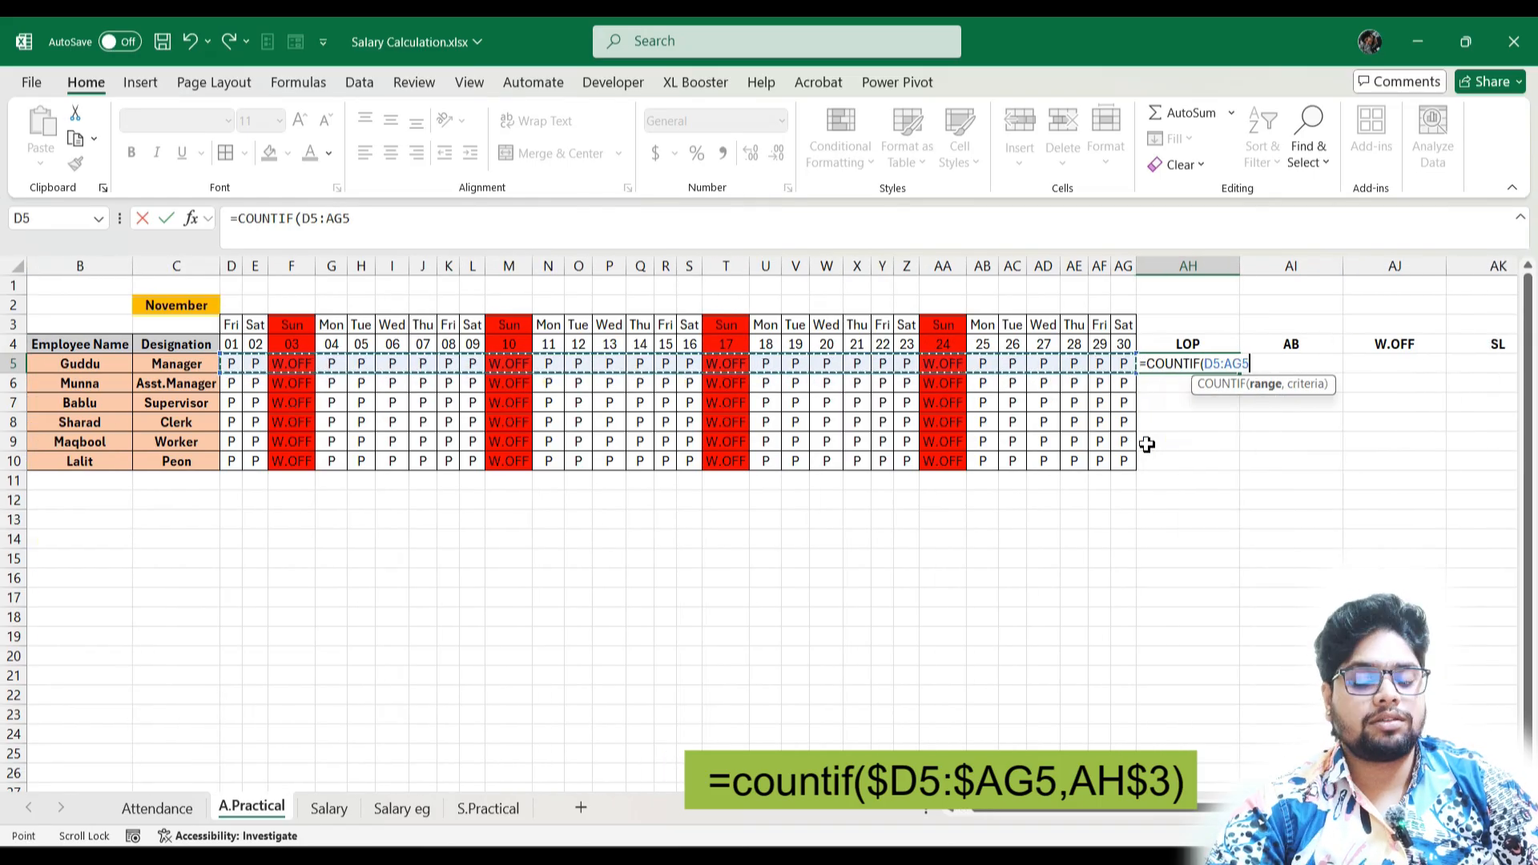
- Lock the range columns and add the row-locked LOP header as criterion, completing AH5 as =COUNTIF($D5:$AG5,AH$4)
key("F2")
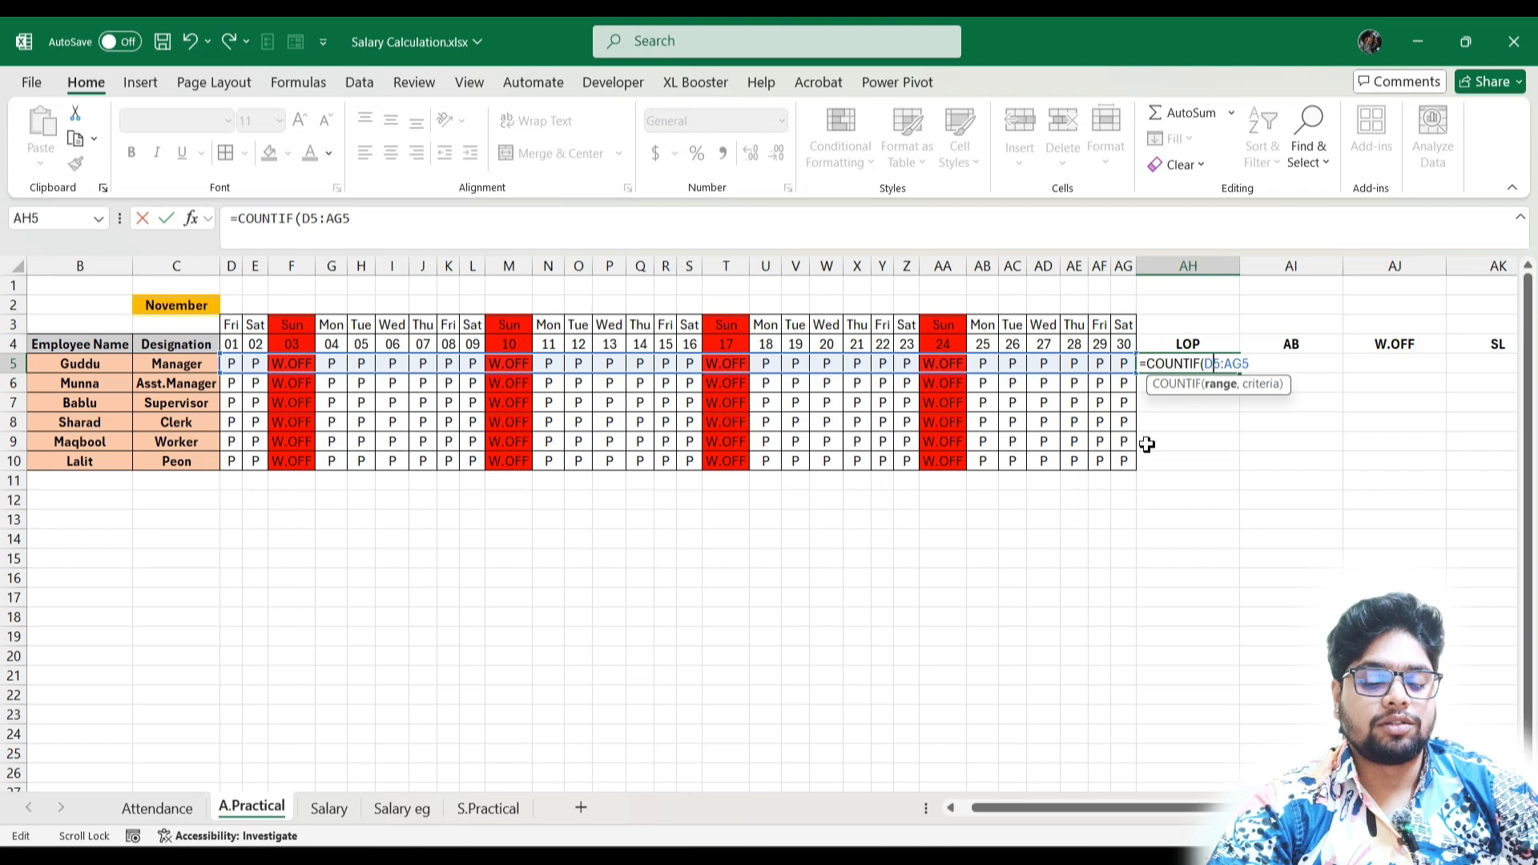
key("F4")
key("F4")
key("F4")
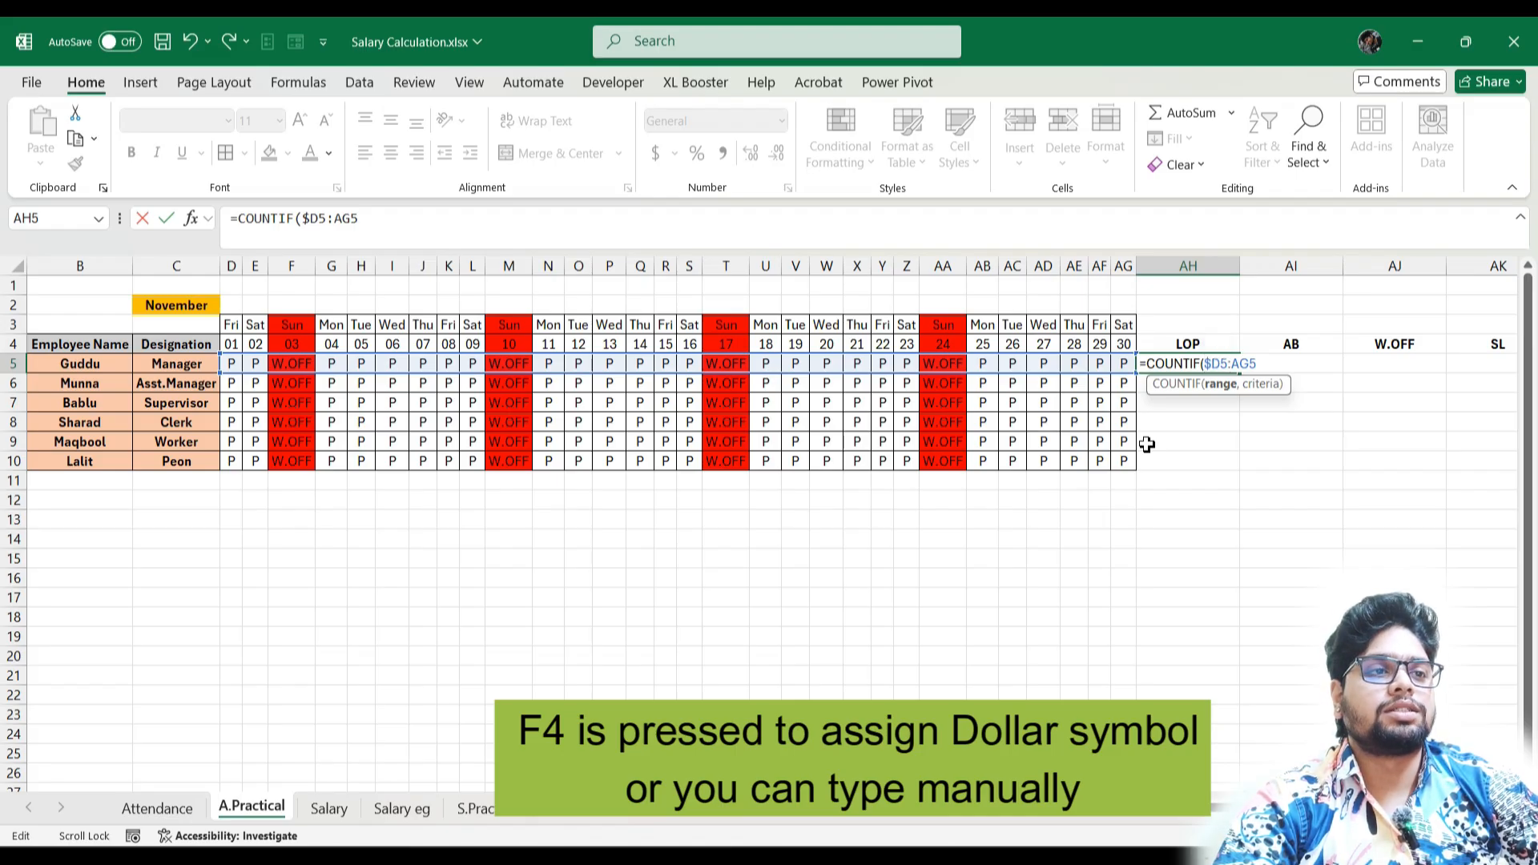
key("F4")
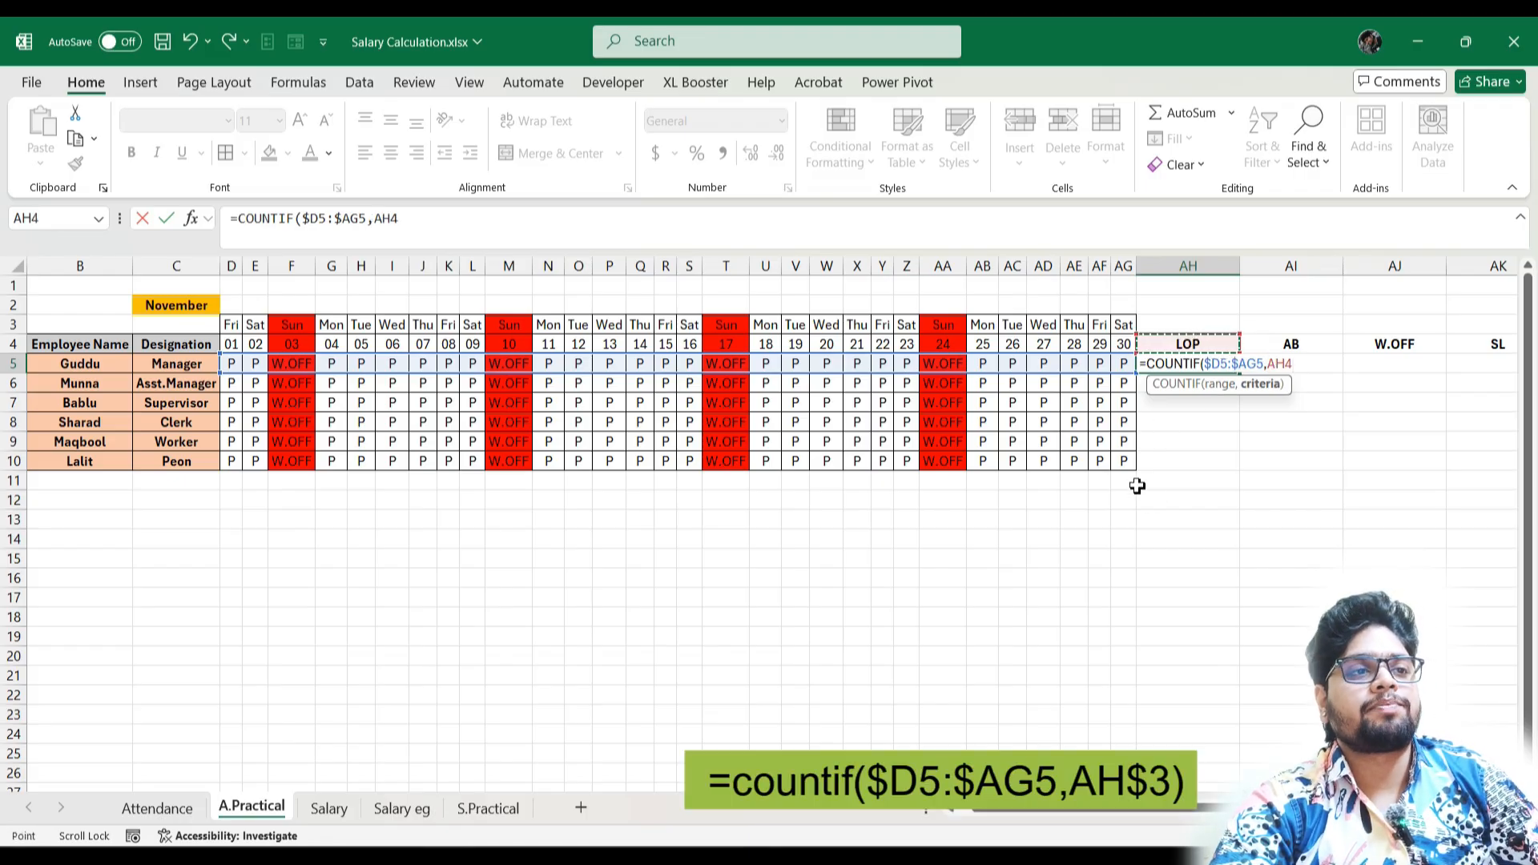
key("F4")
key("F4")
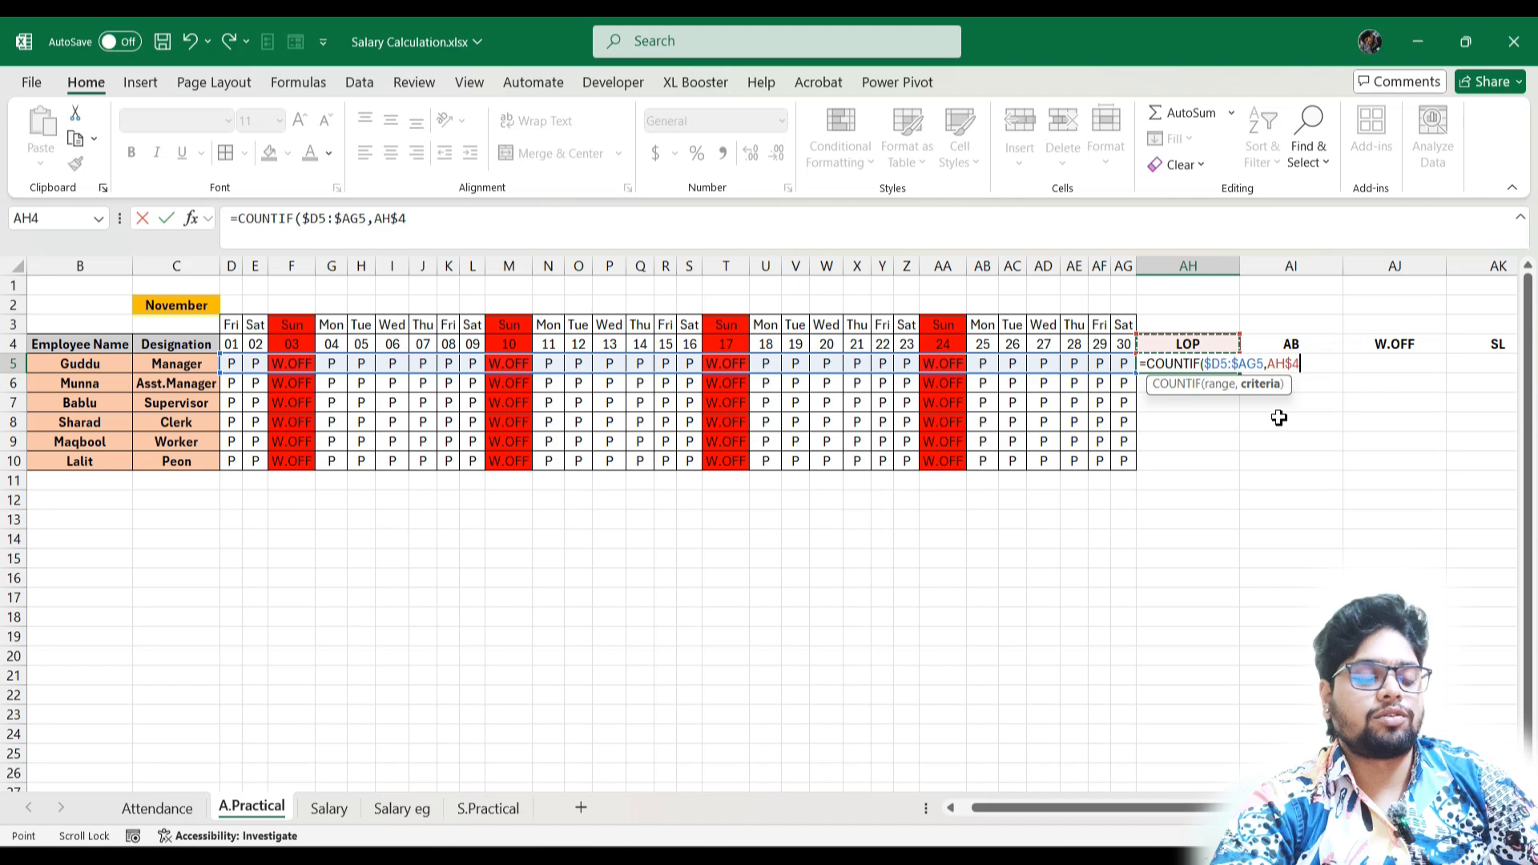
key("Return")
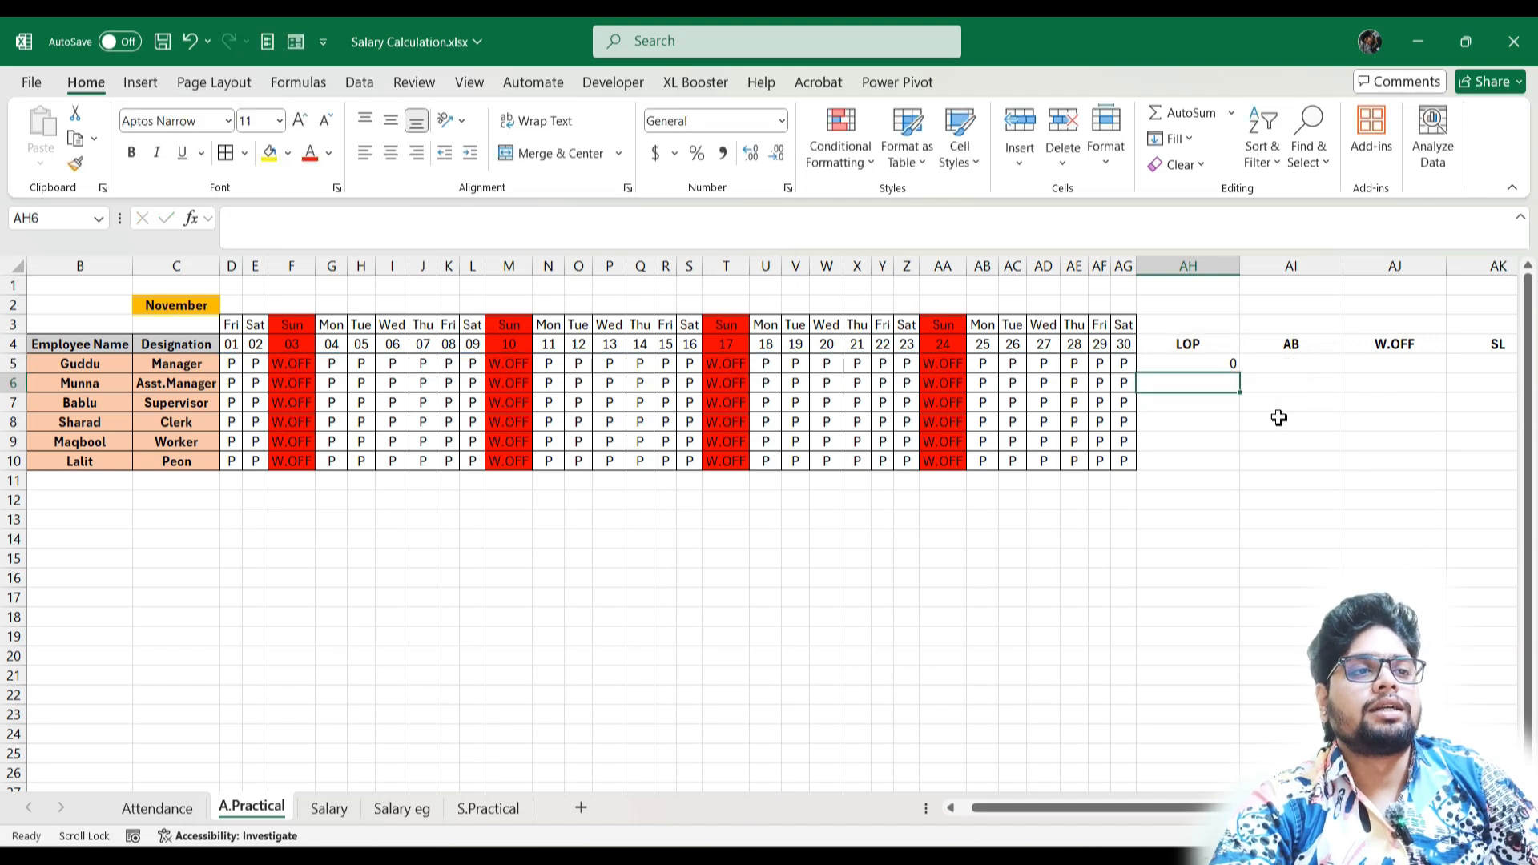
- Fill the COUNTIF formula from AH5 across all status columns and employee rows, covering AH5:AN10
left_click(1225, 362)
left_click_drag(1238, 372, 1374, 473)
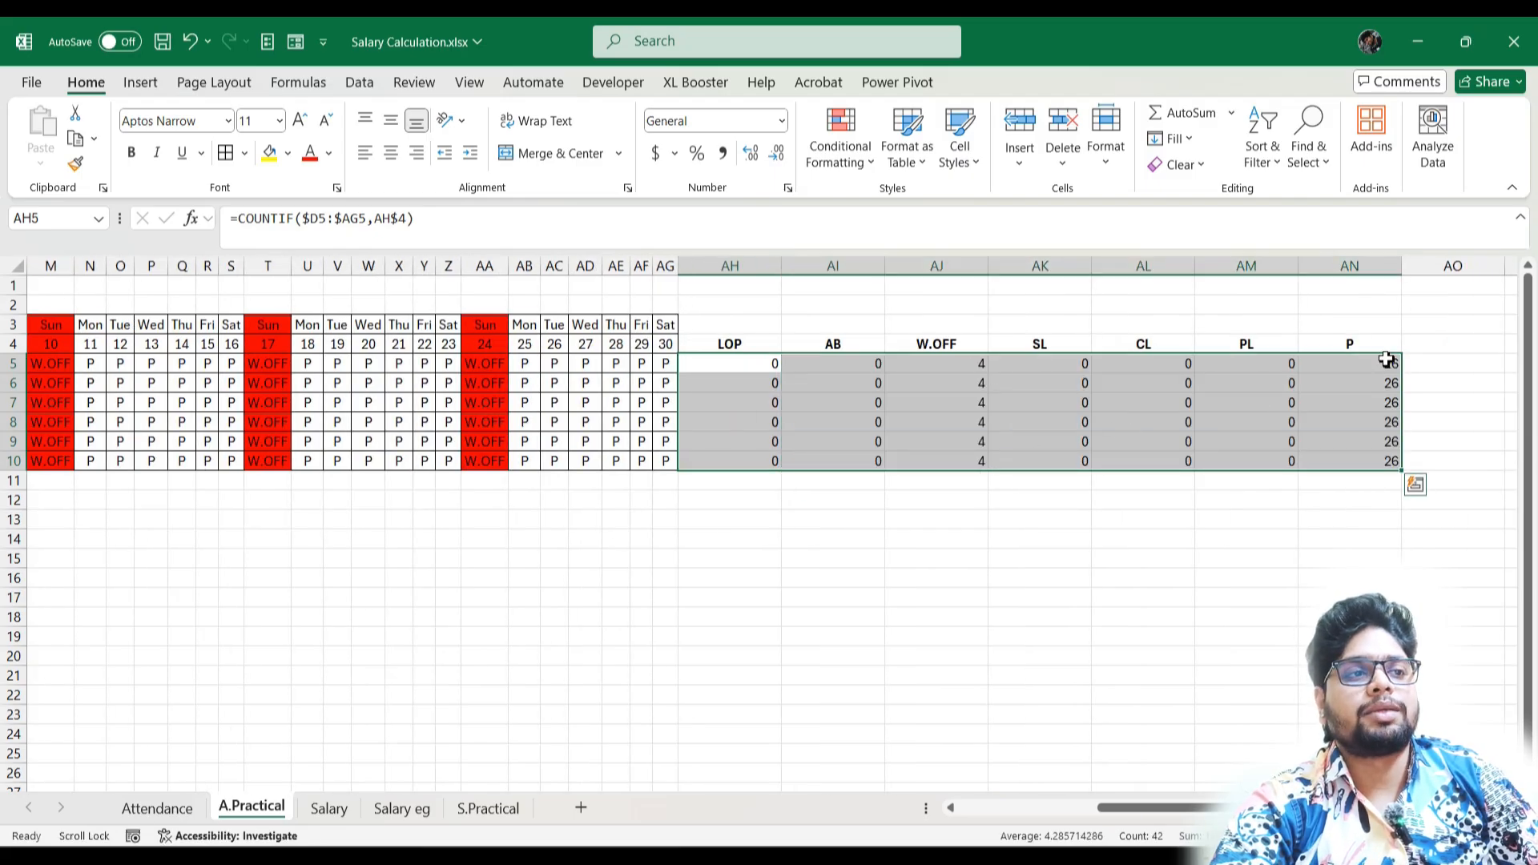
left_click_drag(1234, 809, 1141, 817)
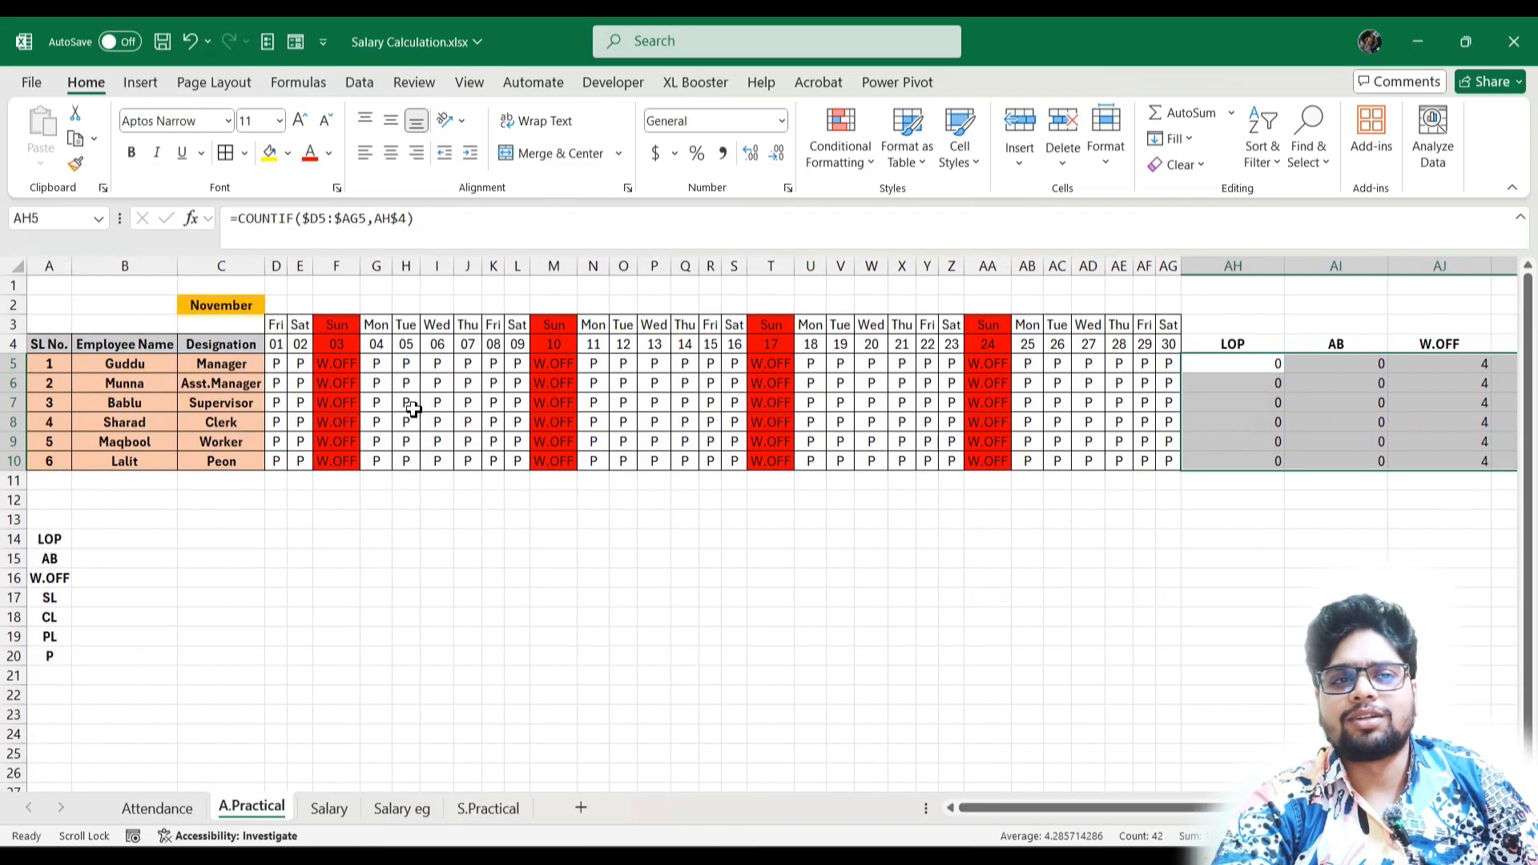
- Set the Manager's attendance to AB on Wednesday 06 (I5) and SL on Wednesday 13 (P5)
left_click(446, 367)
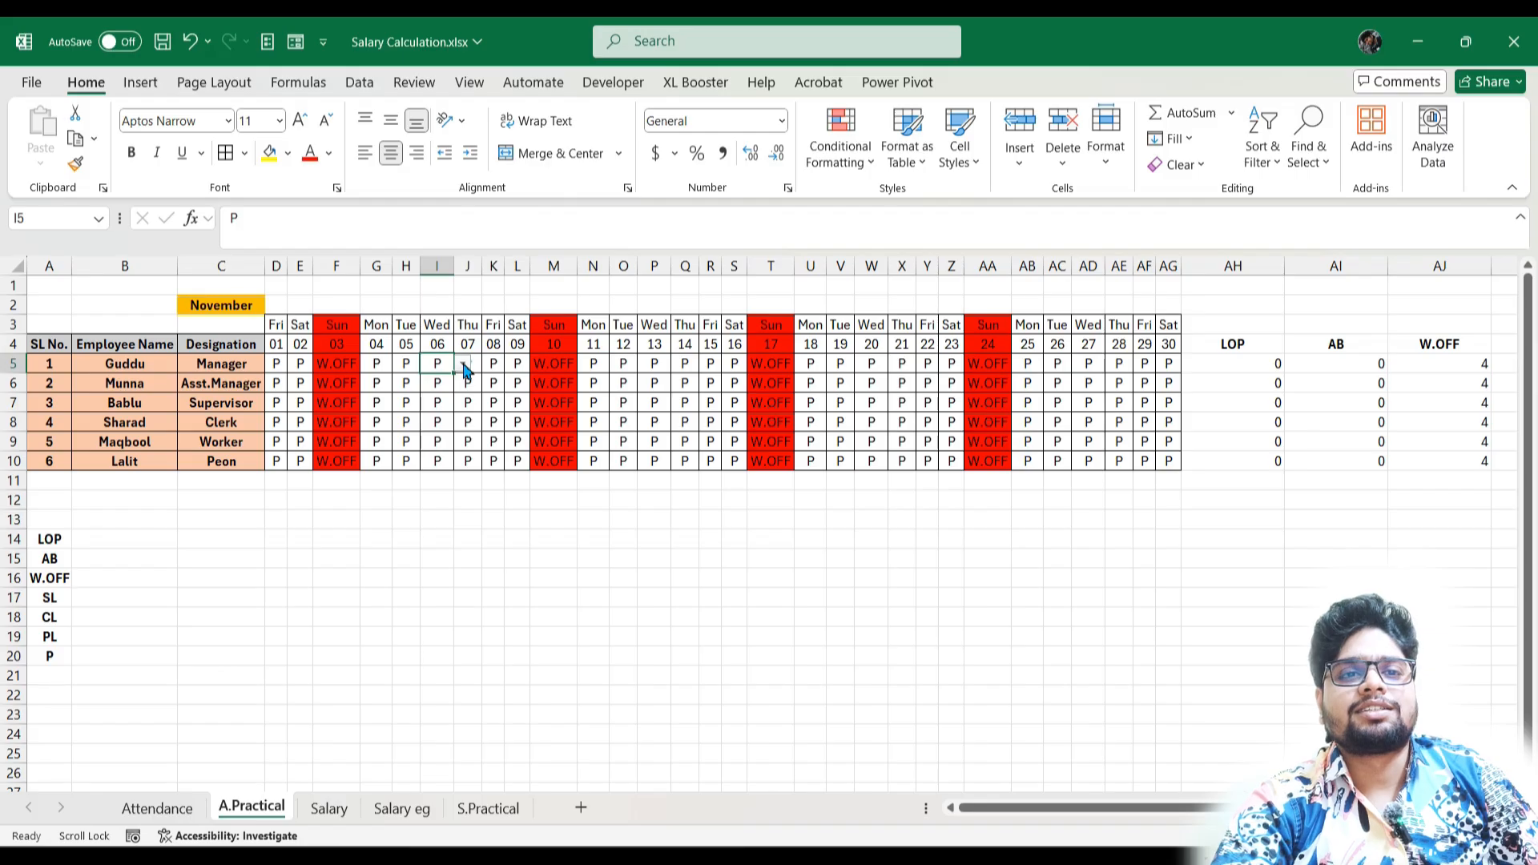
left_click(465, 365)
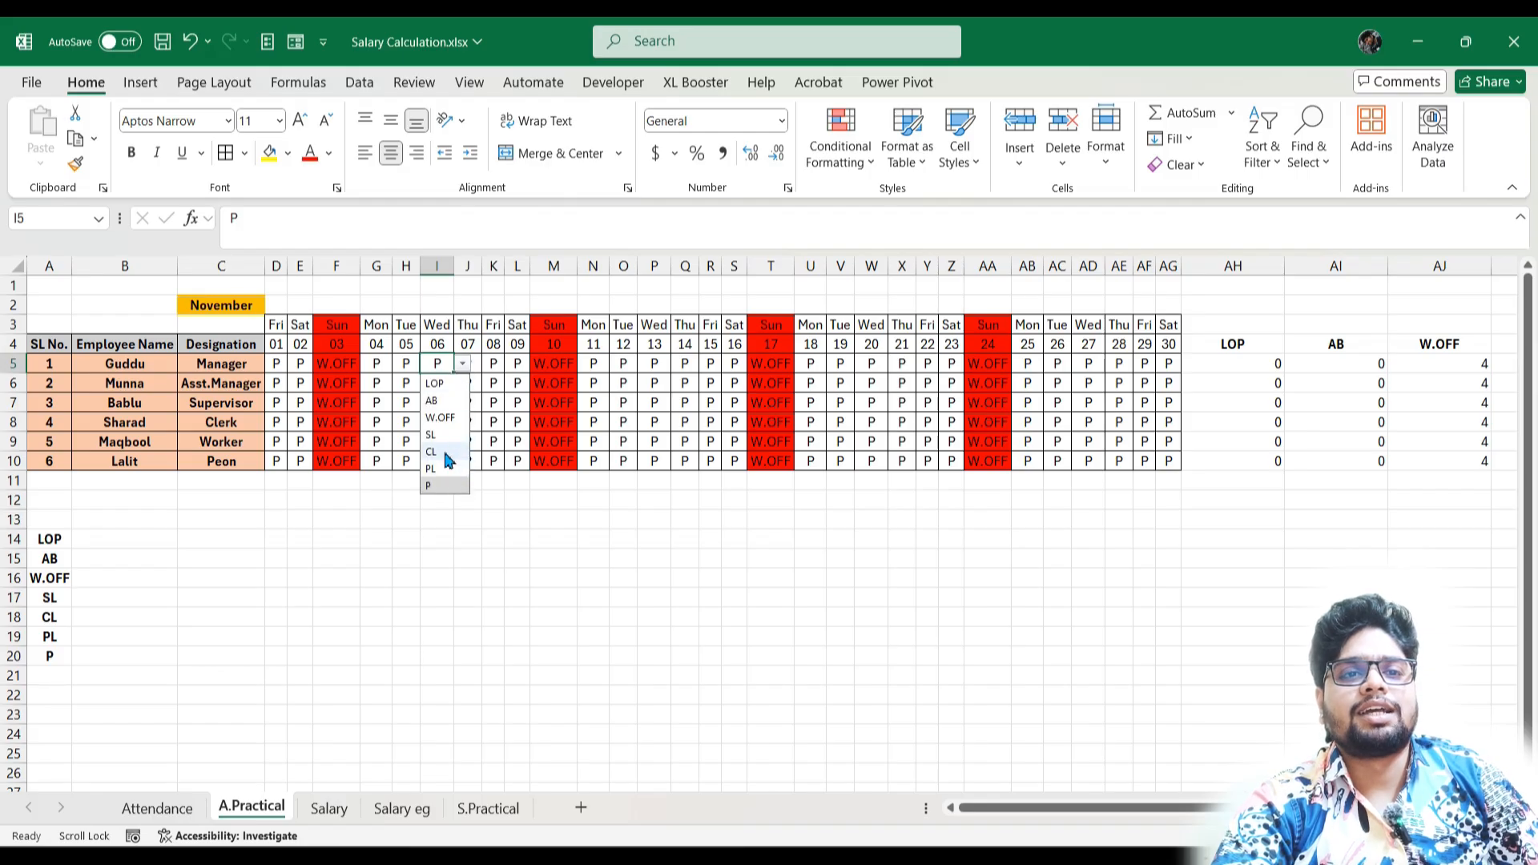
left_click(437, 401)
left_click(656, 370)
left_click(680, 364)
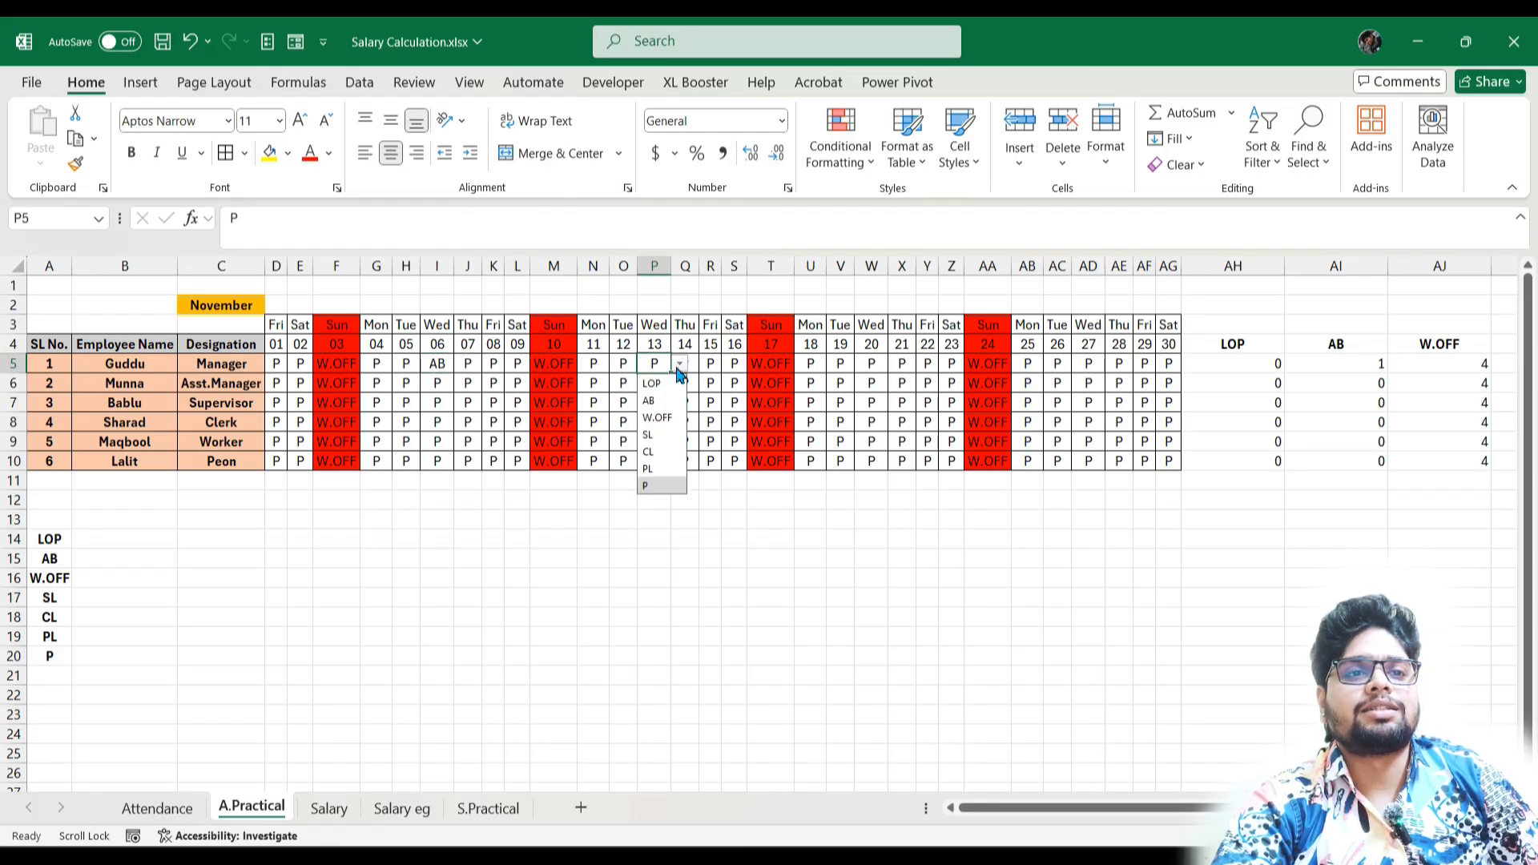
left_click(671, 436)
- Set the Manager's attendance to CL on Wednesday 20 (W5) and PL on Wednesday 27 (AD5)
left_click(870, 366)
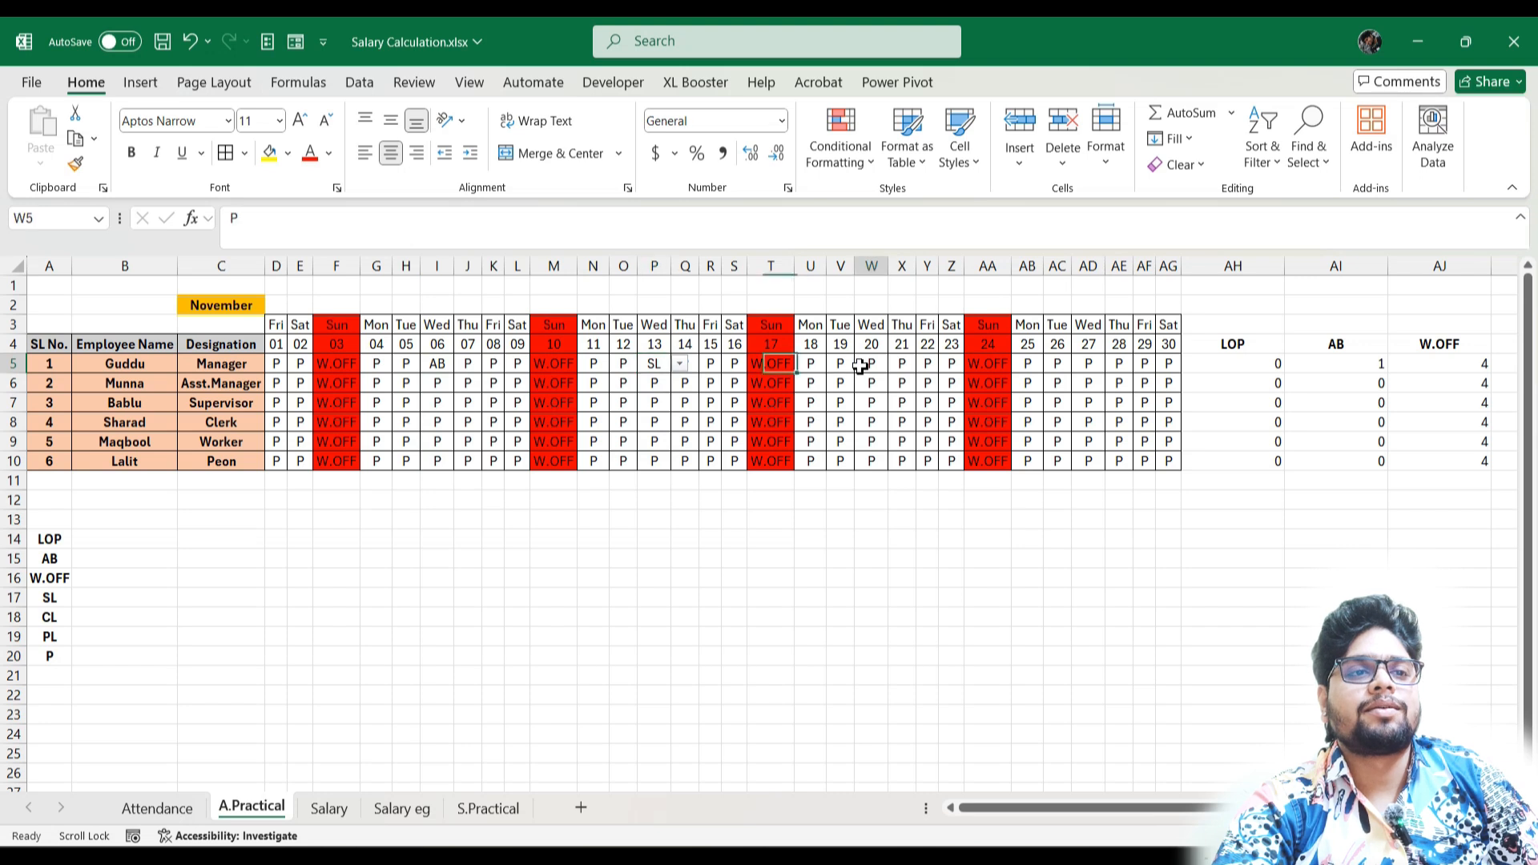
left_click(899, 370)
left_click(886, 448)
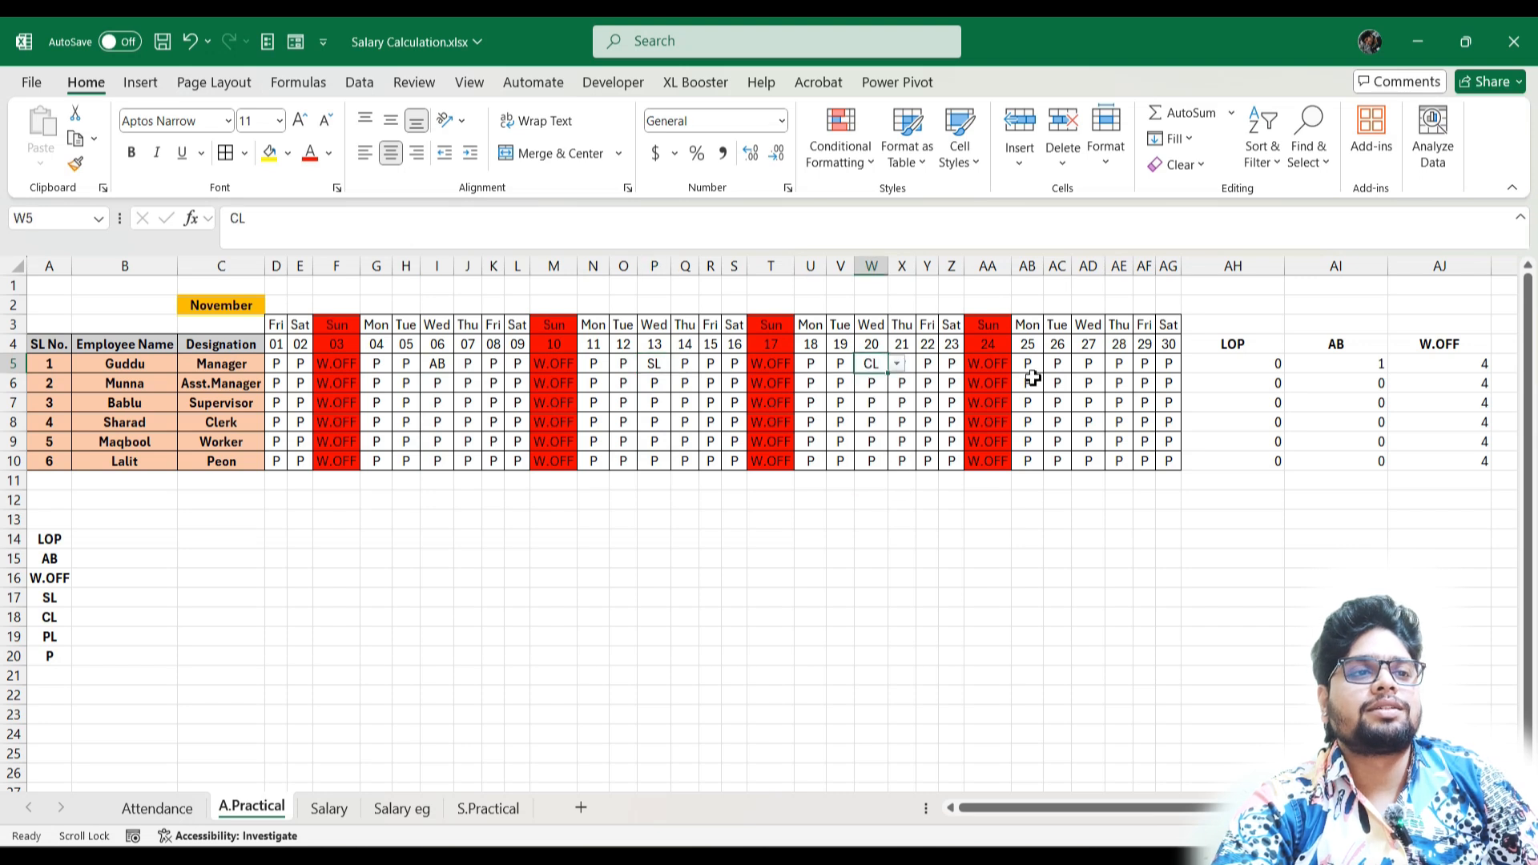
left_click(1087, 364)
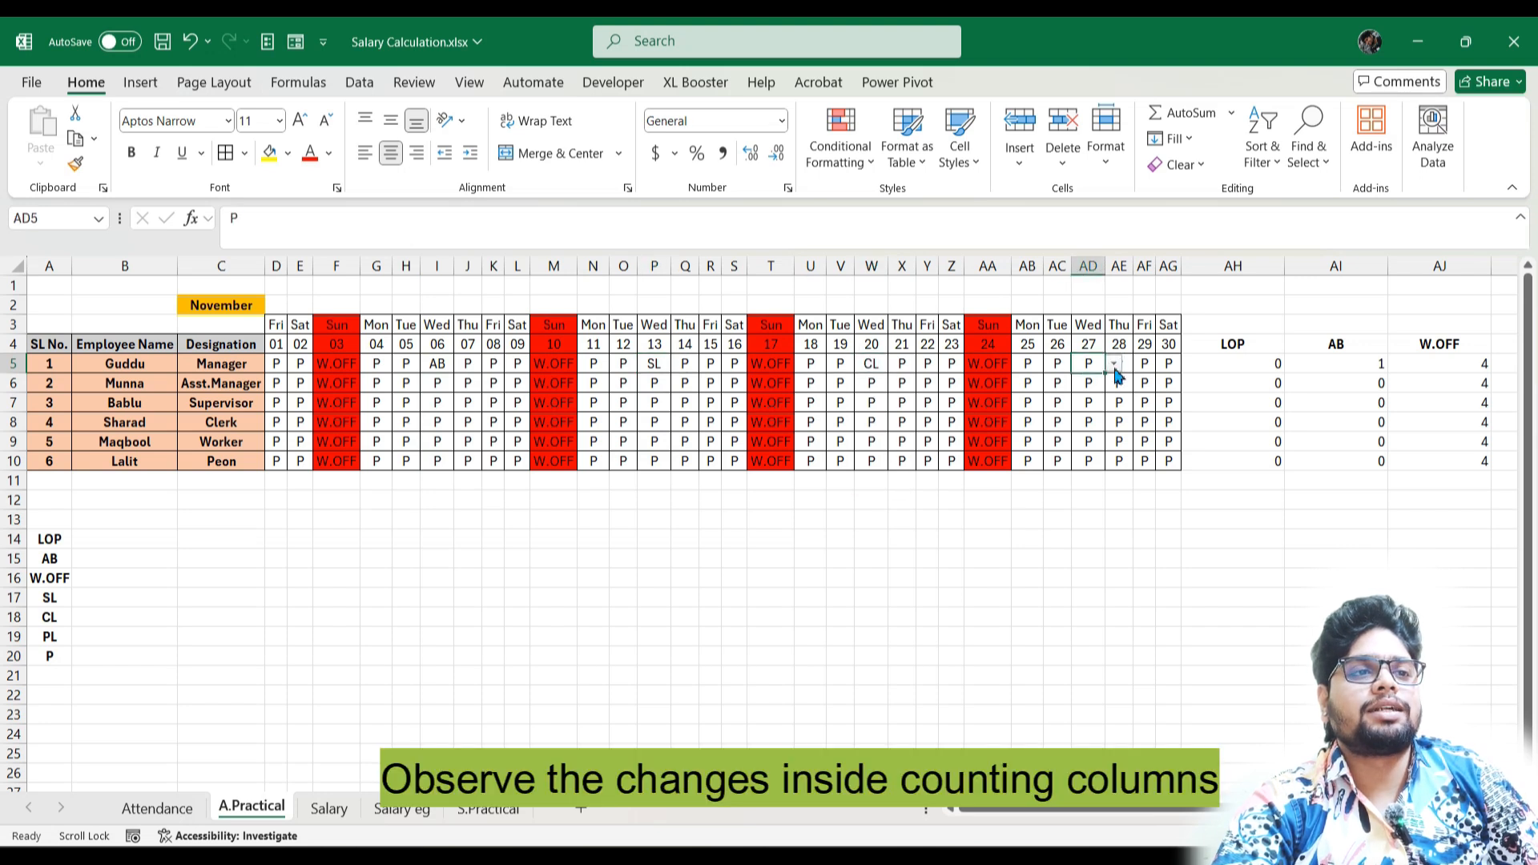
left_click(1113, 363)
left_click(1101, 469)
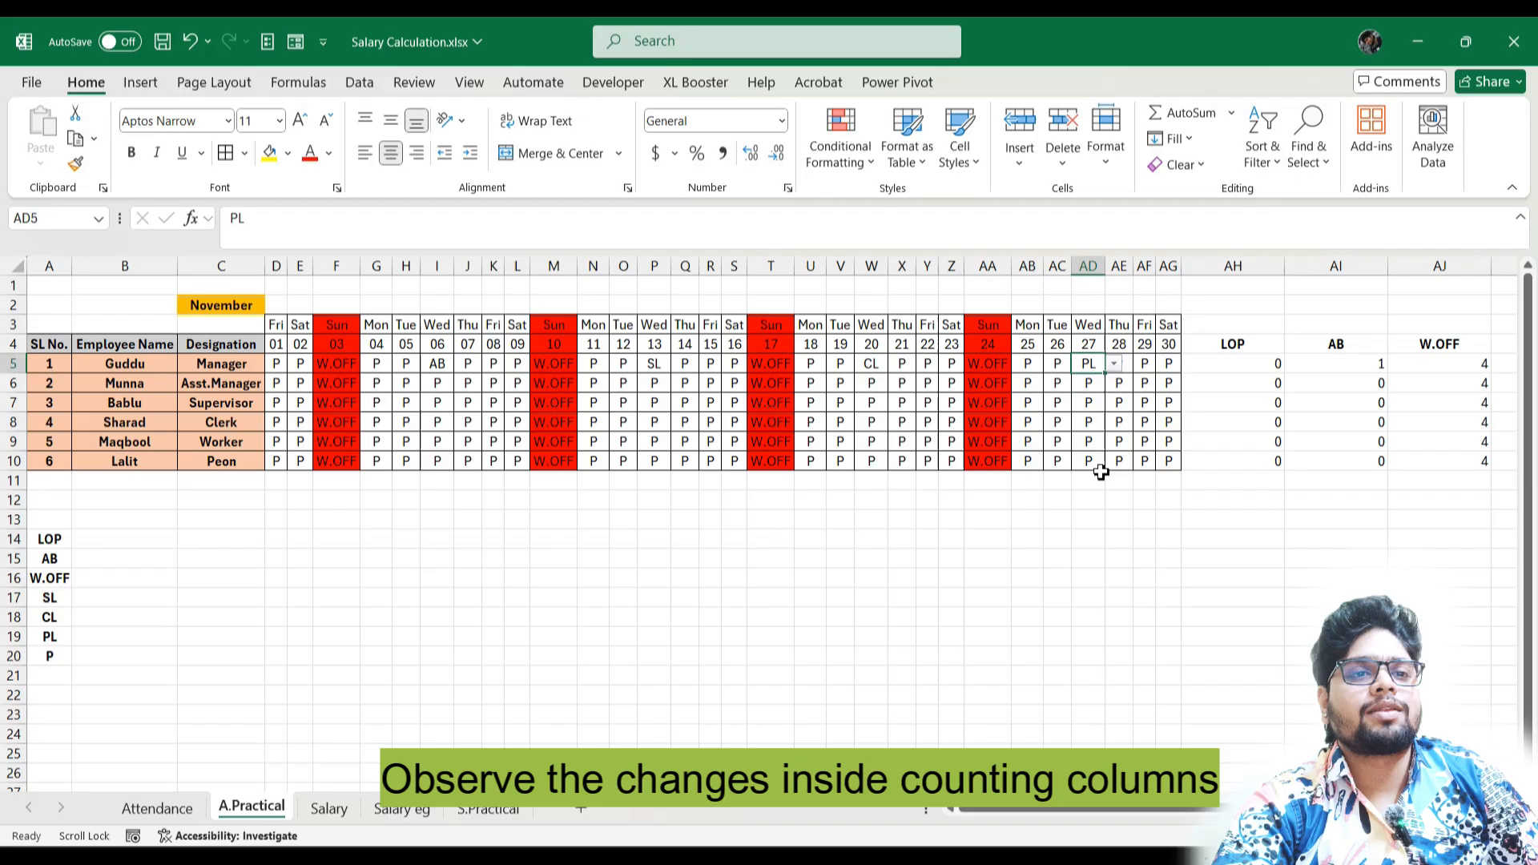
- Mark the Clerk as SL on Wednesday 13 (P8) and the Asst.Manager as CL on Friday 15 (R6)
left_click(654, 423)
left_click(679, 423)
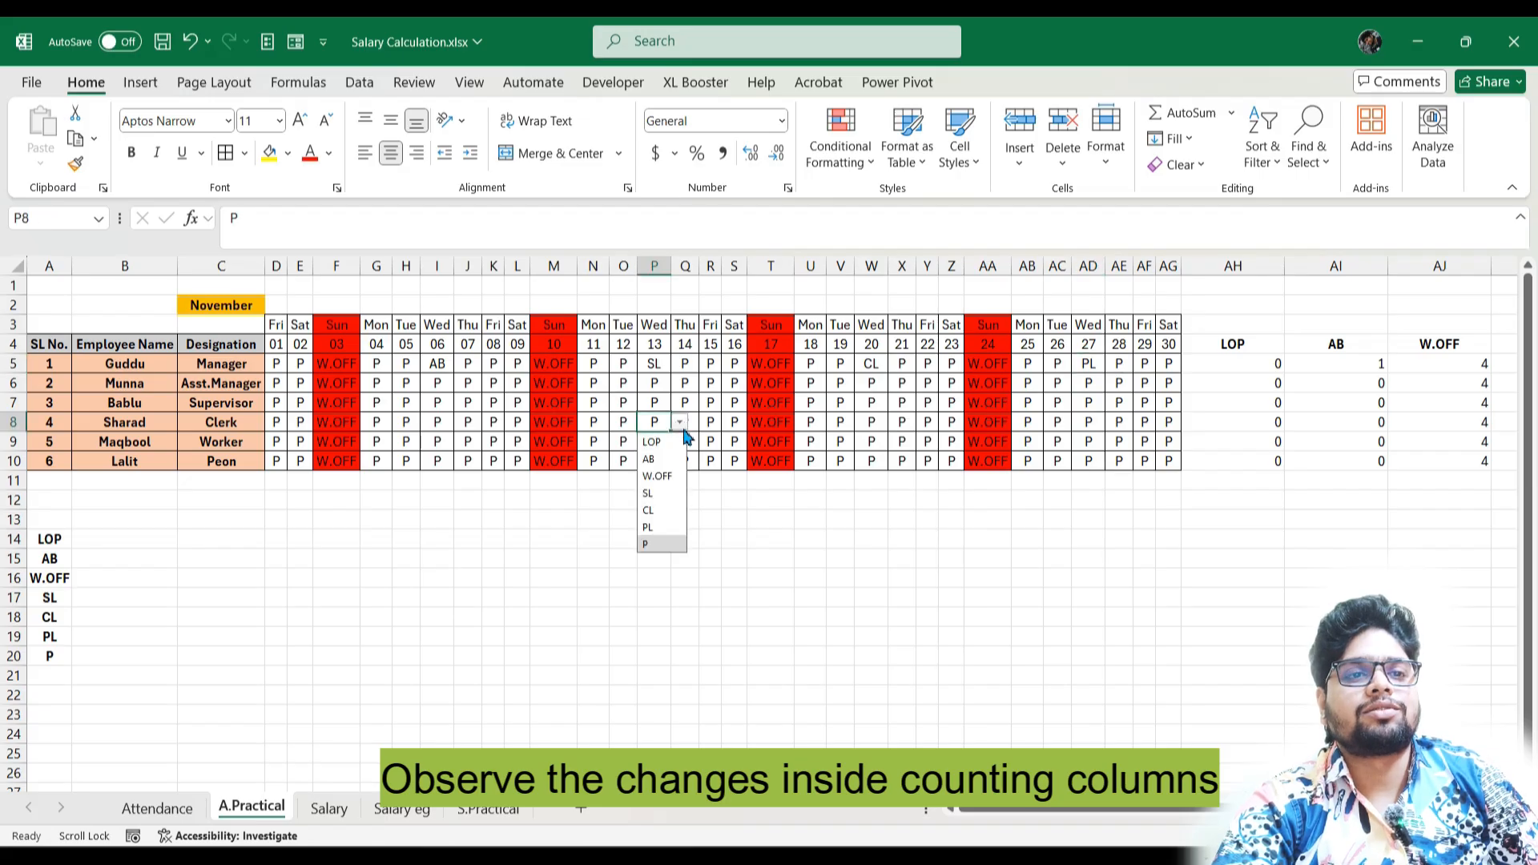
left_click(665, 492)
left_click(709, 383)
left_click(727, 383)
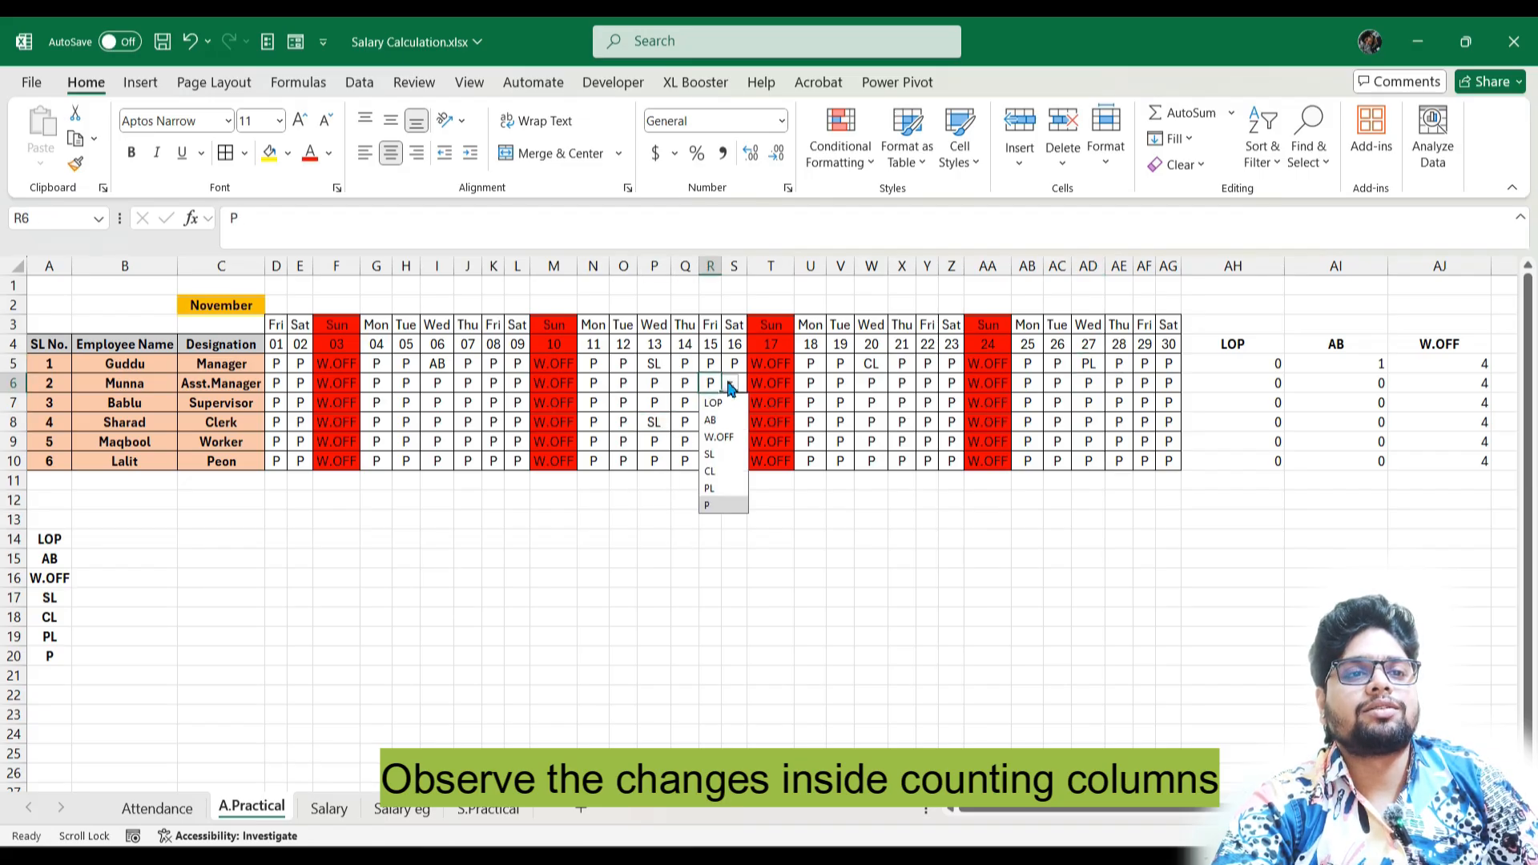
left_click(728, 464)
- Mark the Clerk as PL on Monday 18 (U8) and AB on Wednesday 20 (W8)
left_click(821, 425)
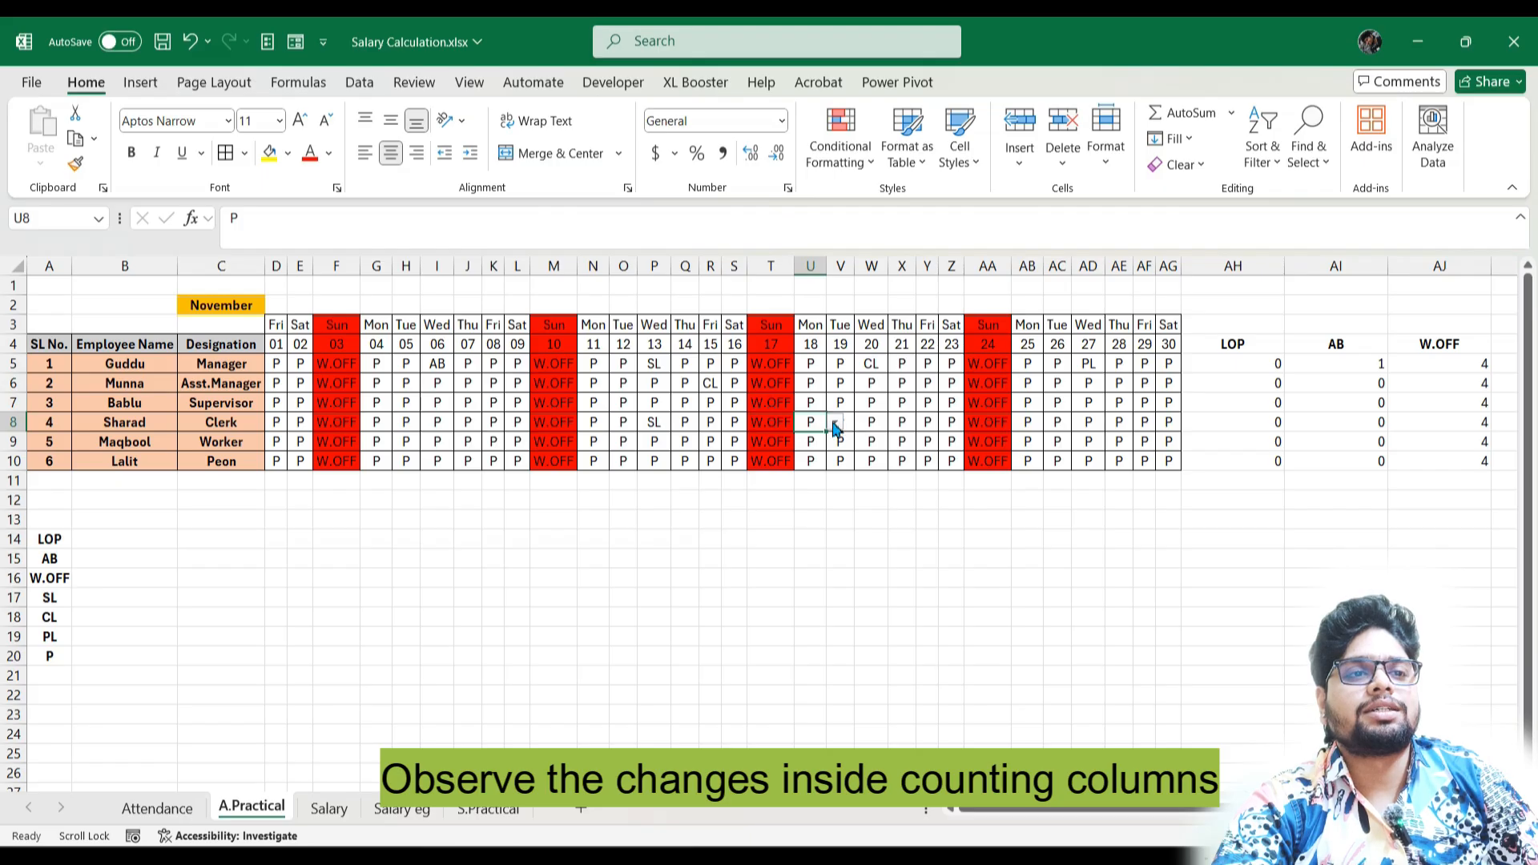
left_click(835, 423)
left_click(826, 518)
left_click(871, 423)
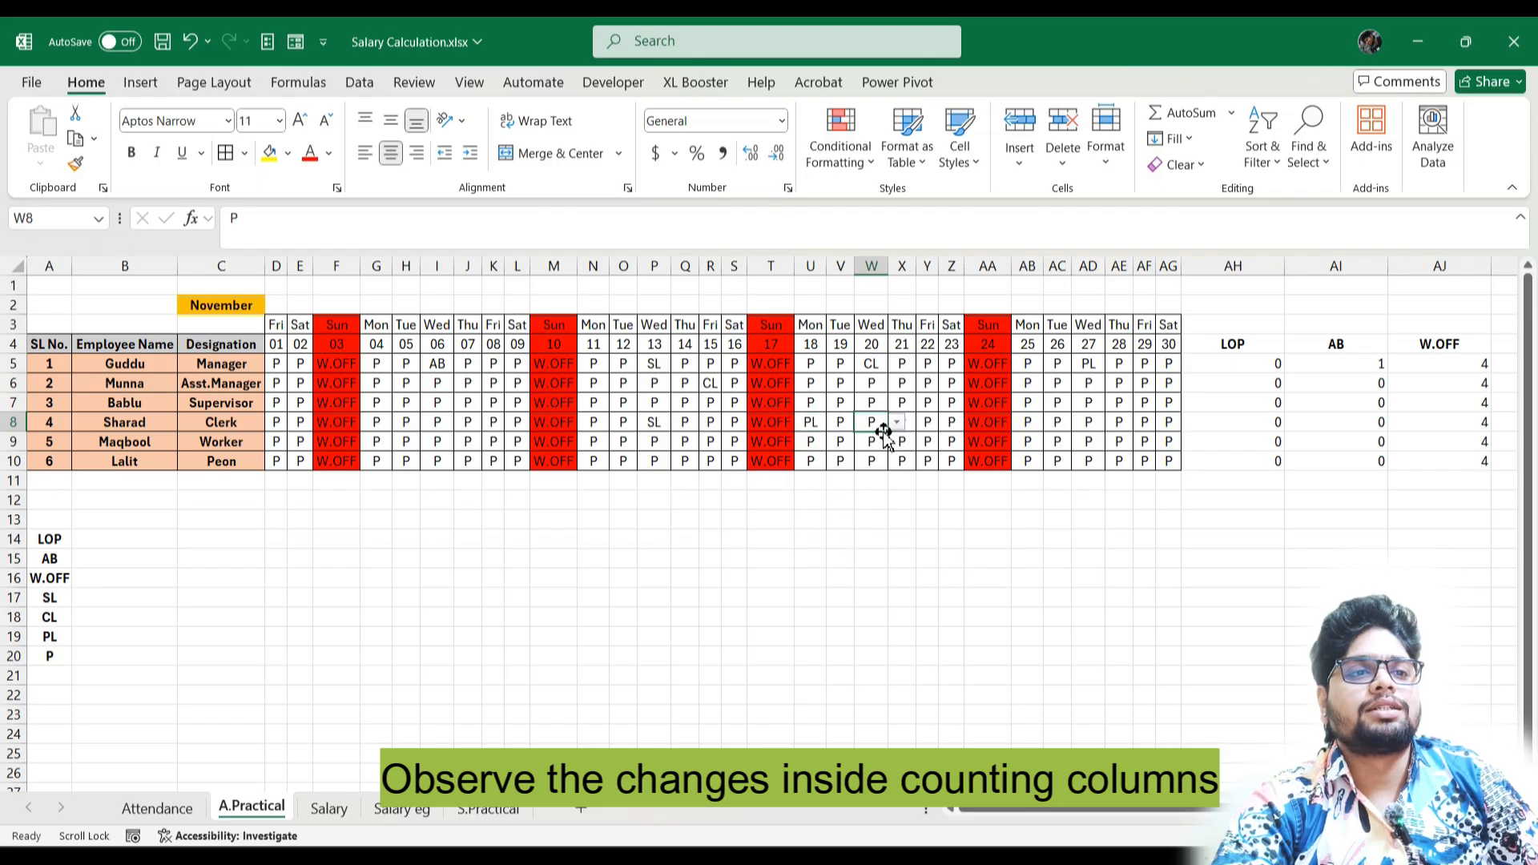
left_click(897, 422)
left_click(877, 461)
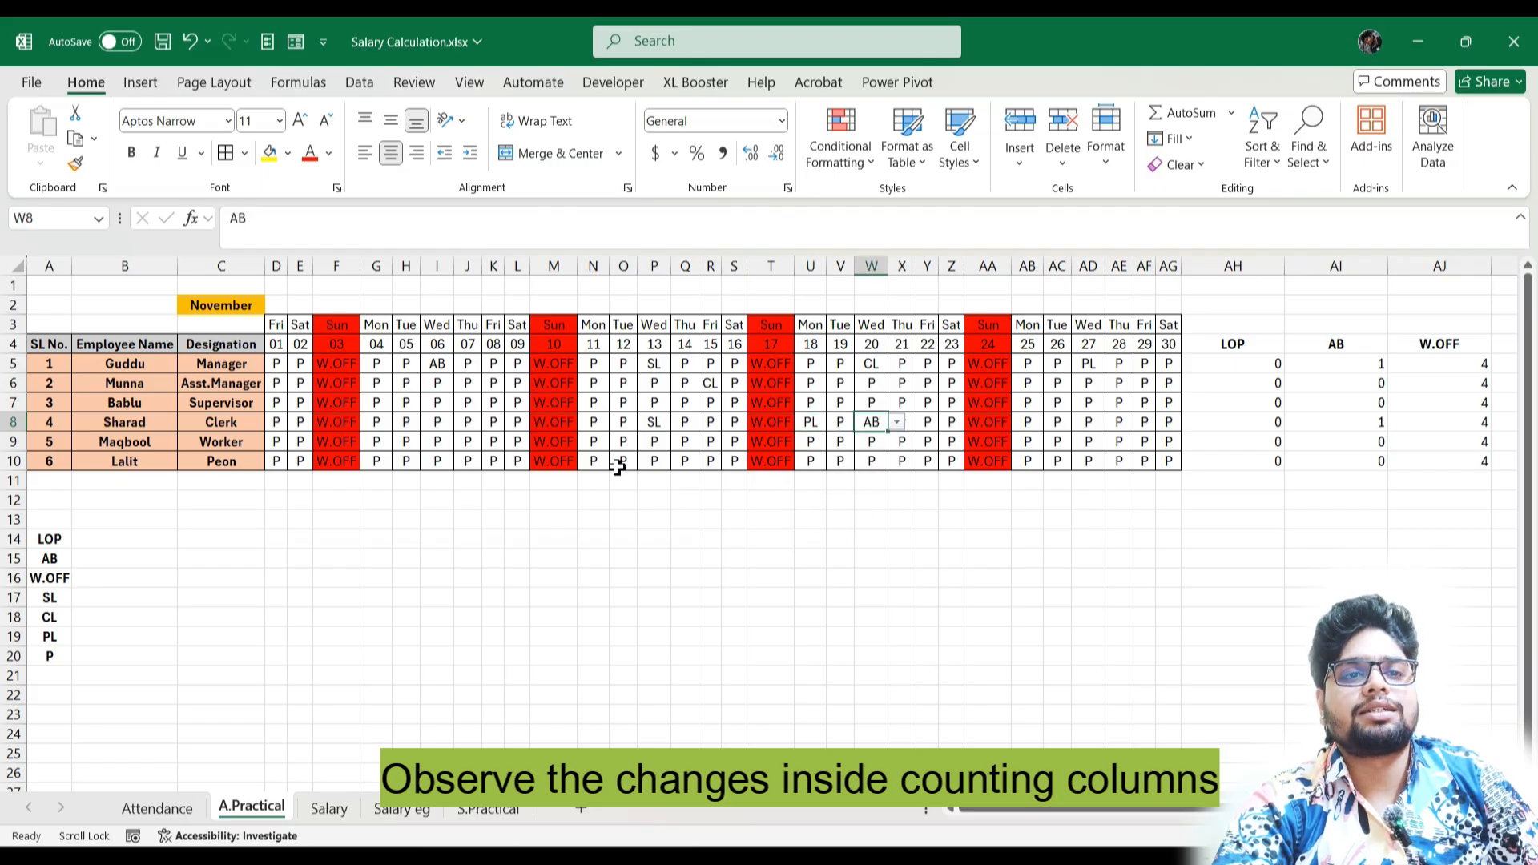
- Mark the Peon as PL on Thursday 07, in J10
left_click(467, 462)
left_click(490, 462)
left_click(485, 565)
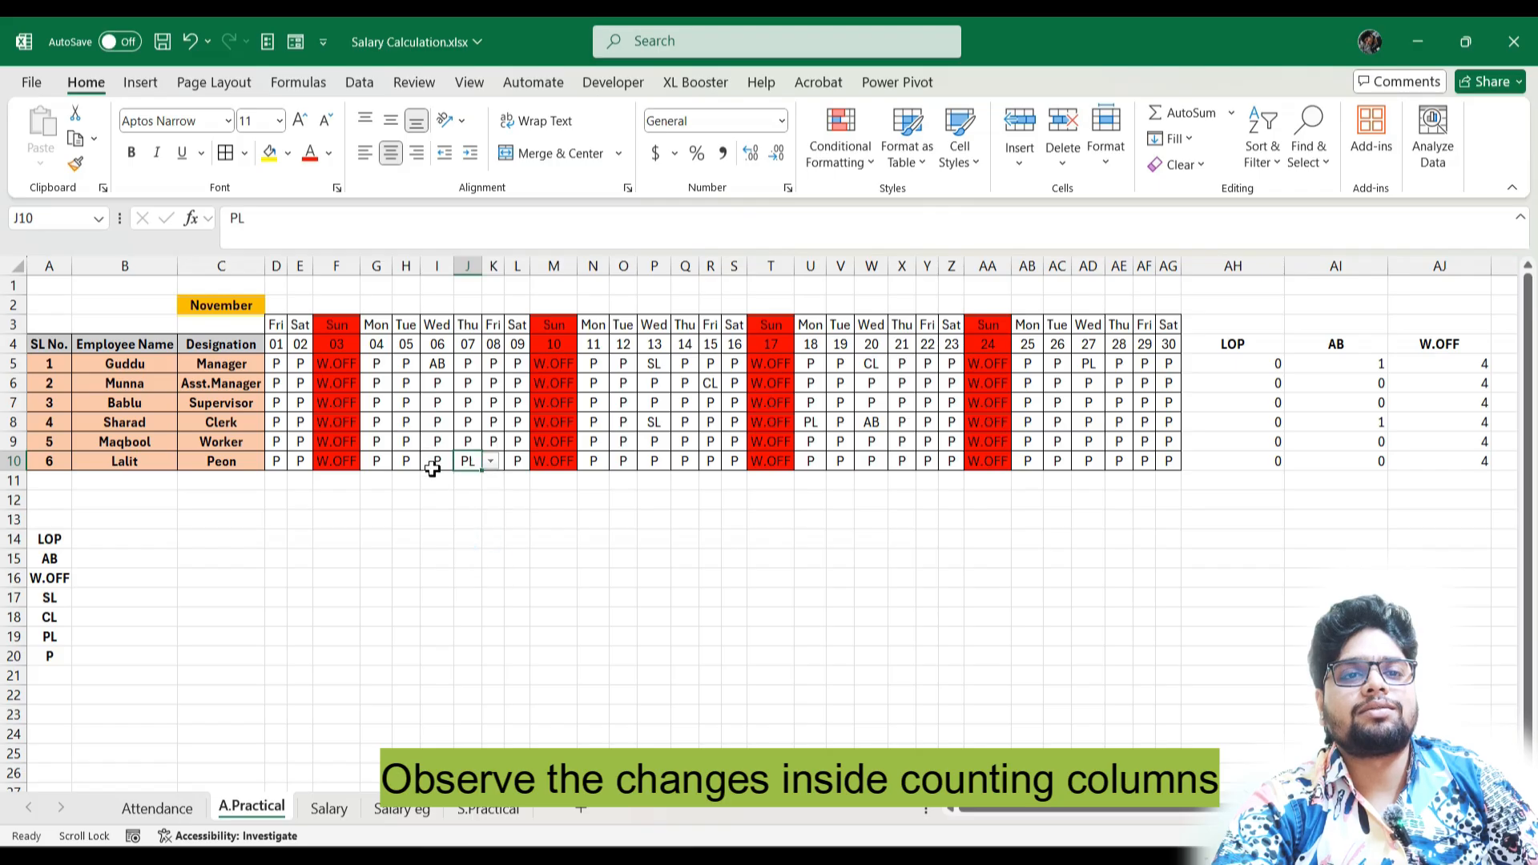
- Mark the Peon as PL (H10) and the Supervisor as AB (H7) on Tuesday 05
left_click(413, 463)
left_click(430, 462)
left_click(406, 403)
left_click(429, 403)
left_click(446, 441)
- Mark the Clerk as AB on Friday 15 (R8) and the Worker as AB on Friday 22 (Y9)
left_click(711, 422)
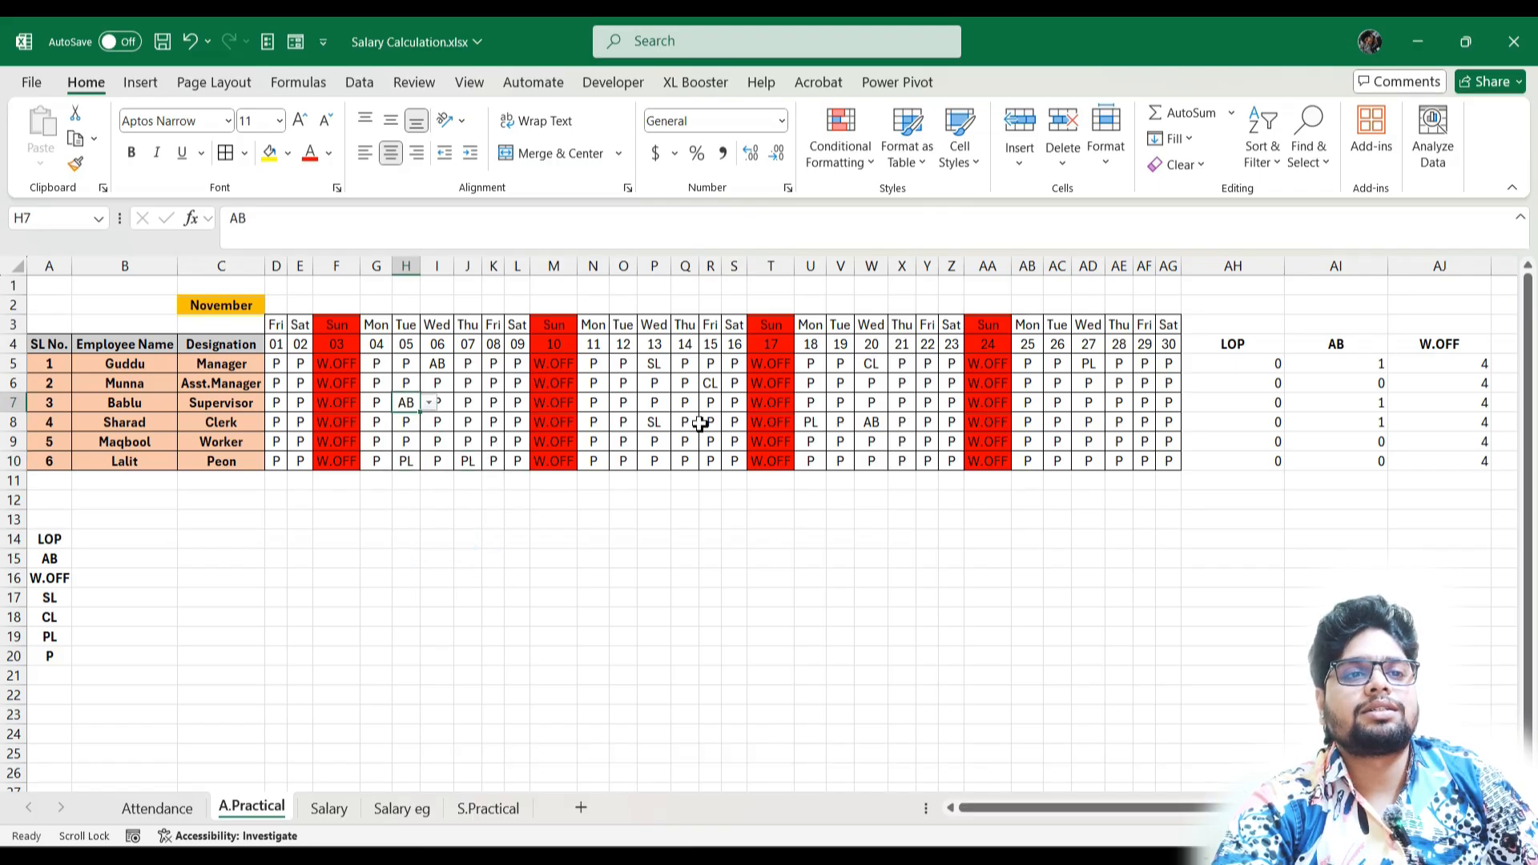
left_click(730, 423)
left_click(717, 457)
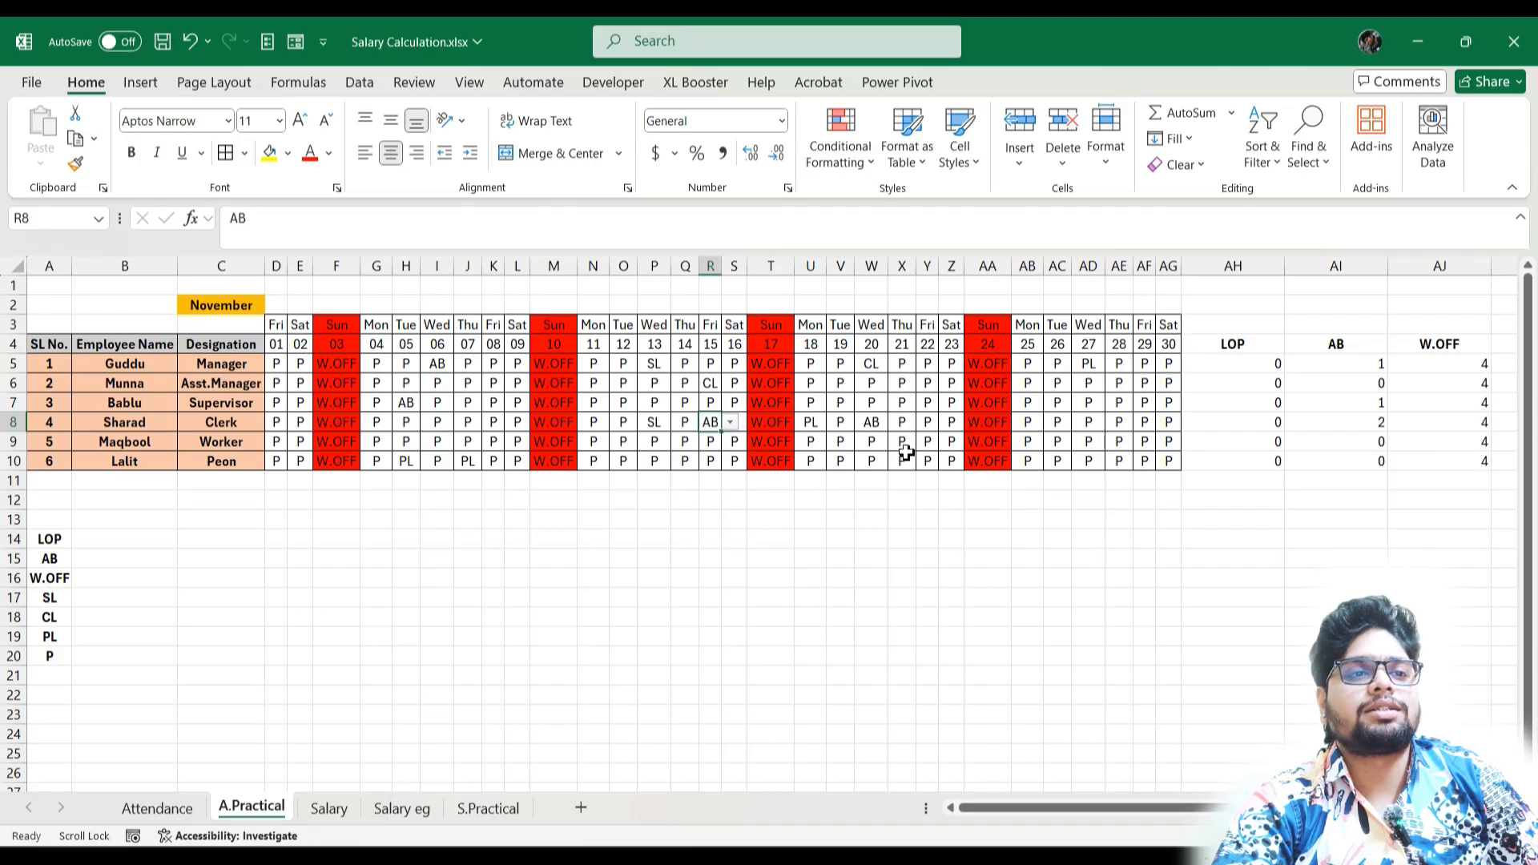
left_click(928, 443)
left_click(947, 445)
left_click(930, 476)
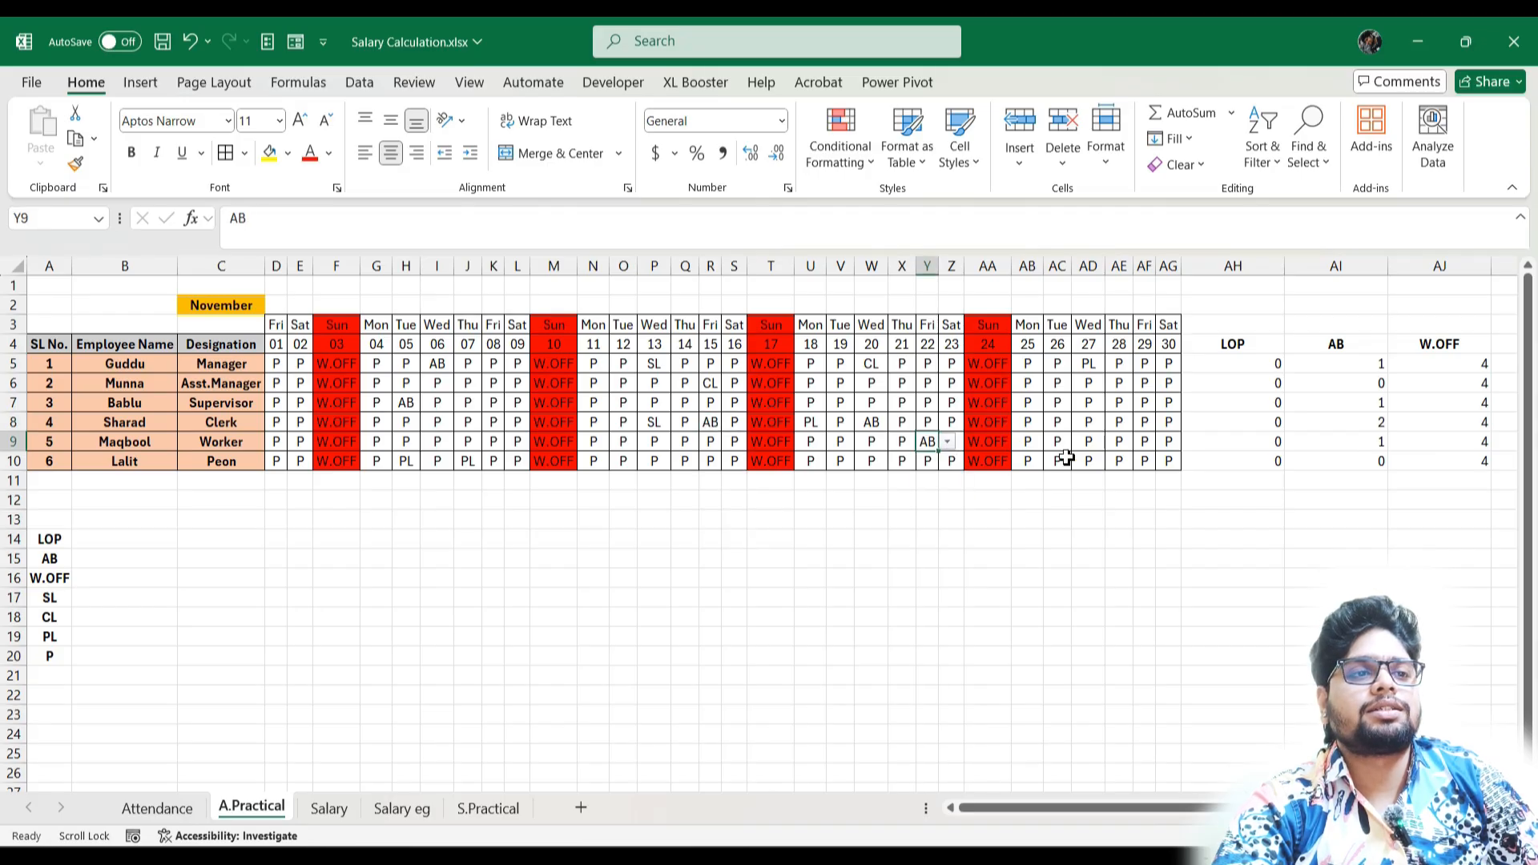
- Mark the Peon as SL (AD10) and the Supervisor as CL (AD7) on Wednesday 27
left_click(1084, 461)
left_click(1114, 463)
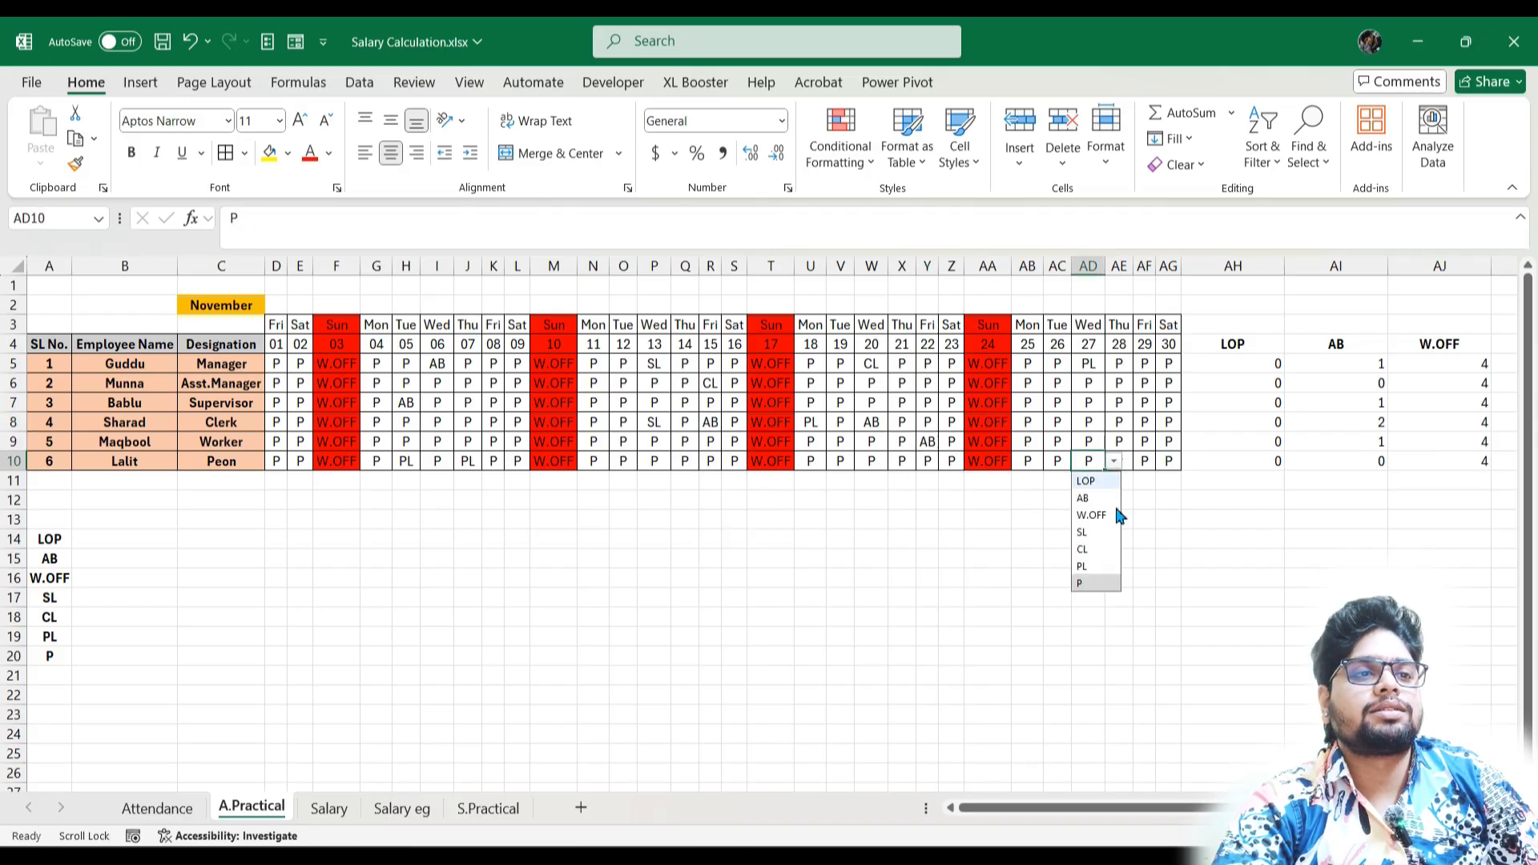
left_click(1103, 531)
left_click(1091, 403)
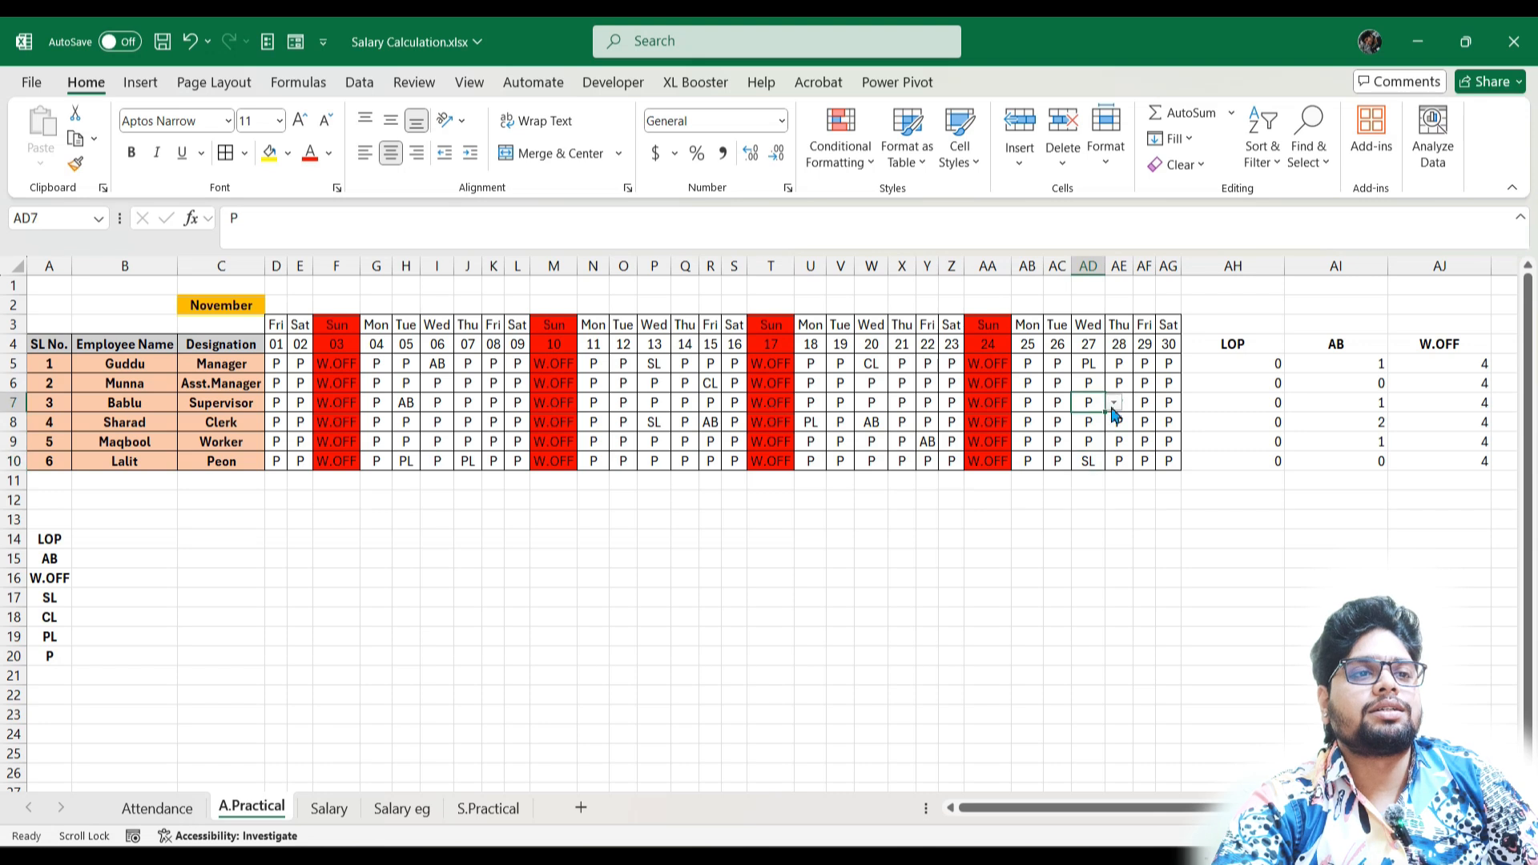
left_click(1114, 404)
left_click(1097, 484)
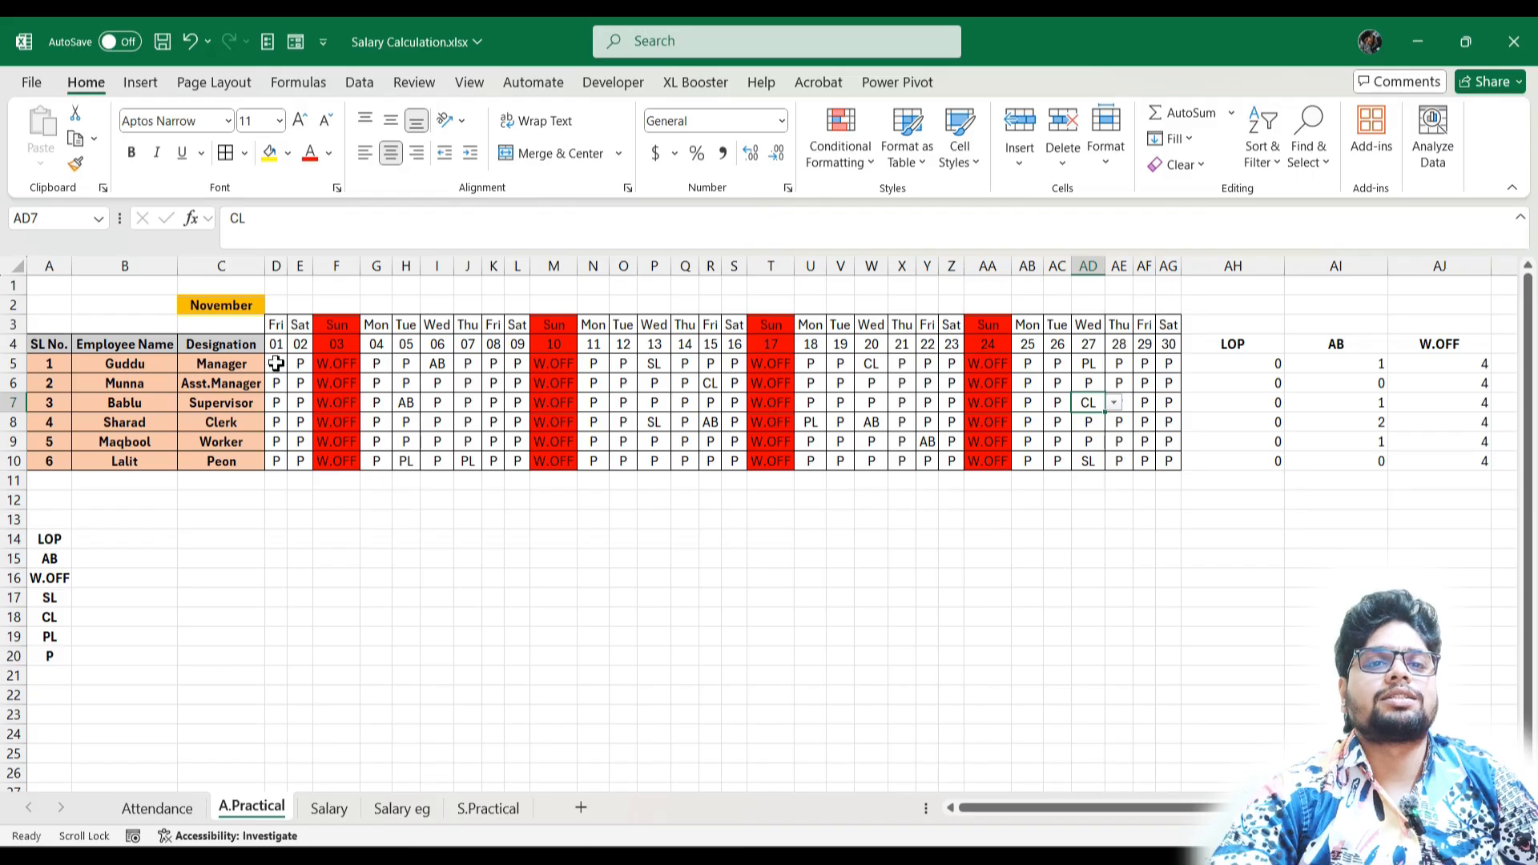
- Add an Equal To conditional formatting rule to D5:AG10 that gives P cells Green Fill with Dark Green Text
left_click_drag(276, 363, 1163, 461)
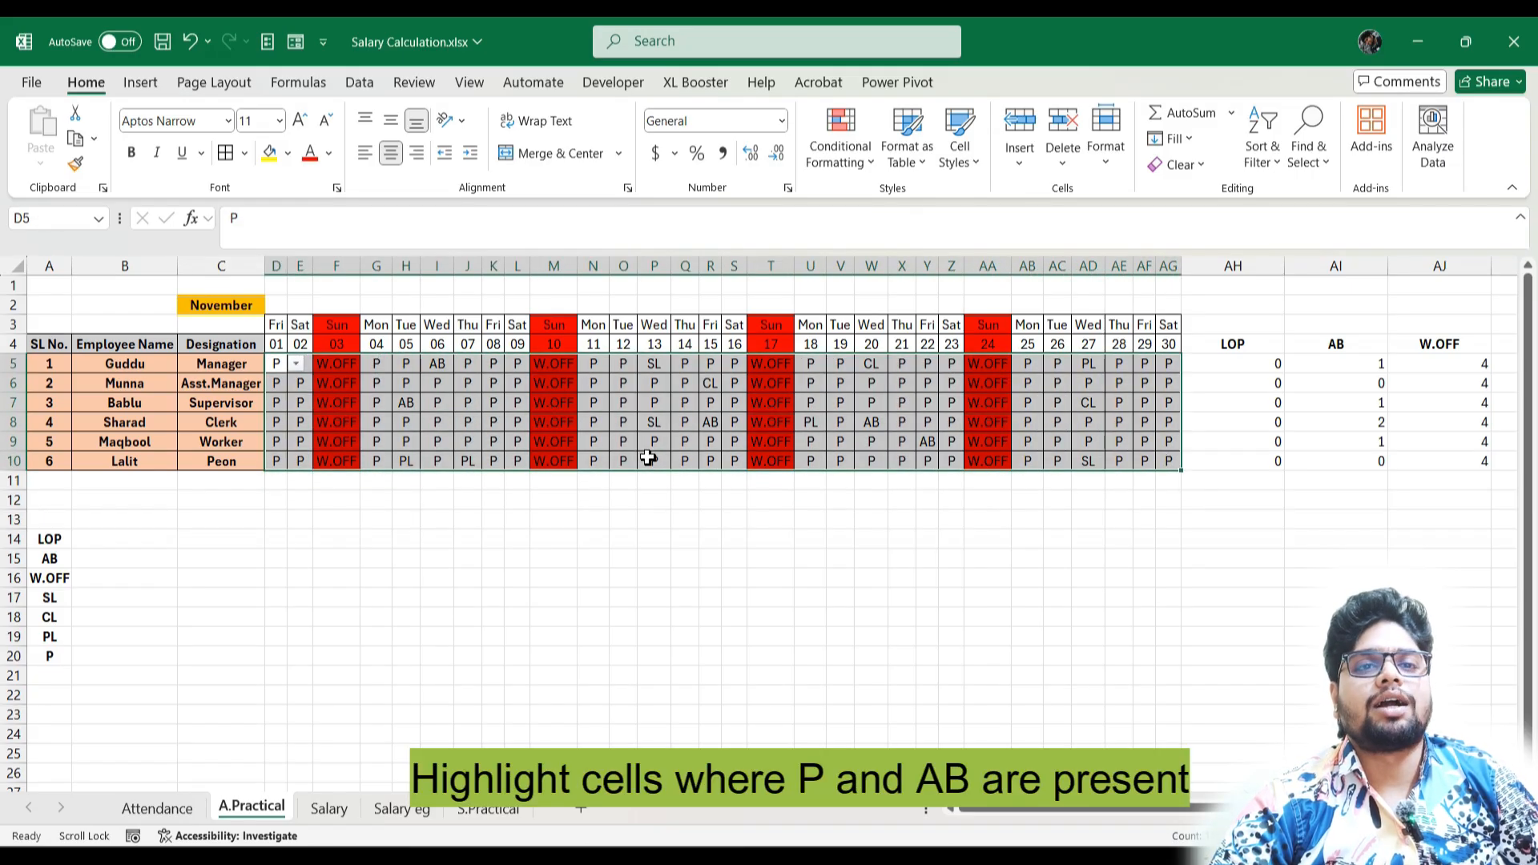
left_click(854, 152)
mouse_move(921, 211)
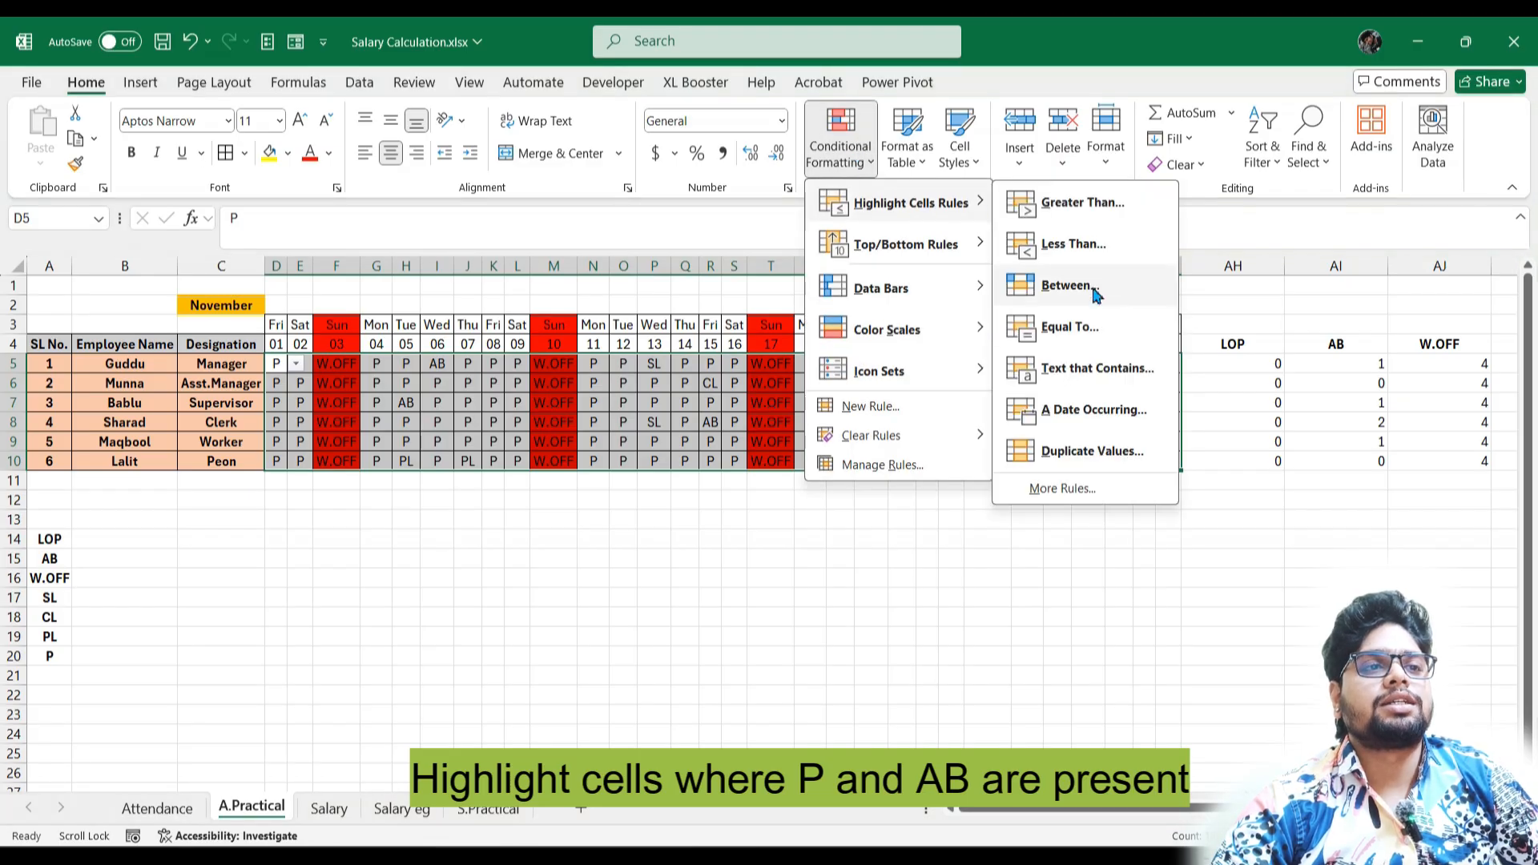
left_click(1070, 327)
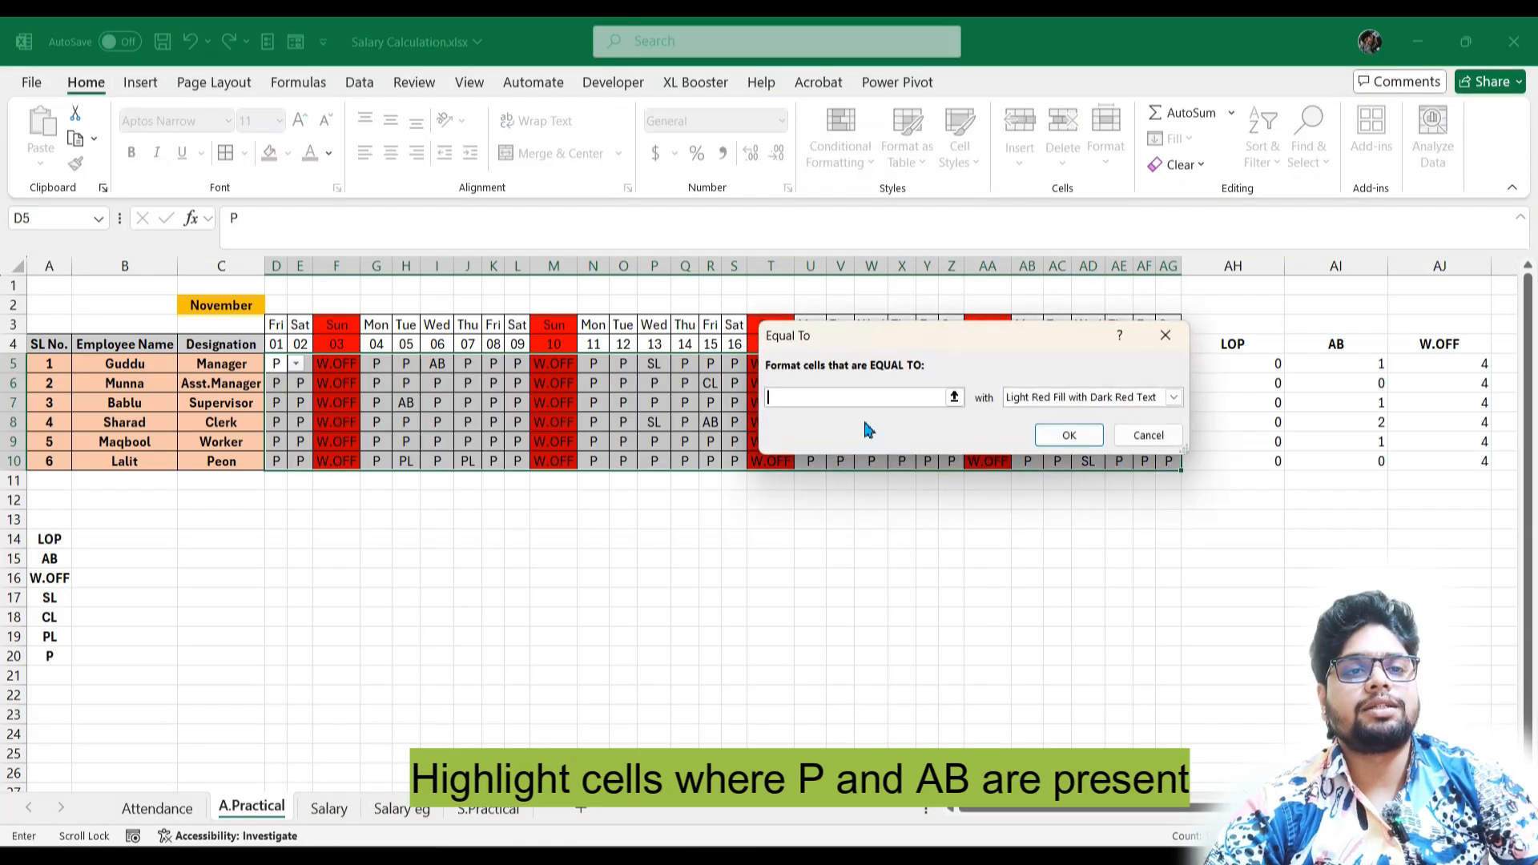
type("p")
left_click(1120, 399)
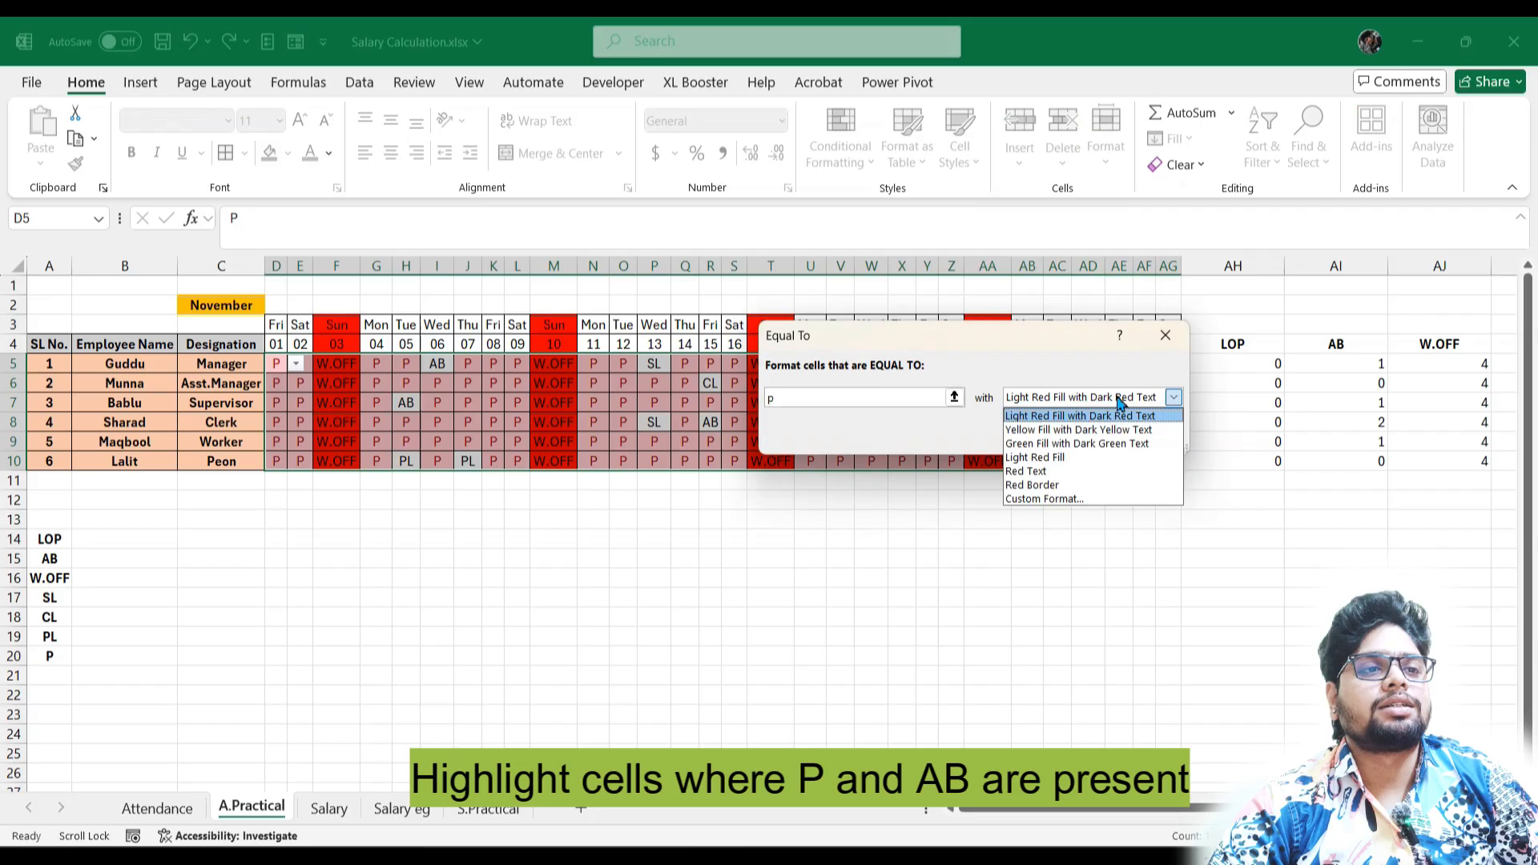
left_click(1109, 443)
left_click(1076, 434)
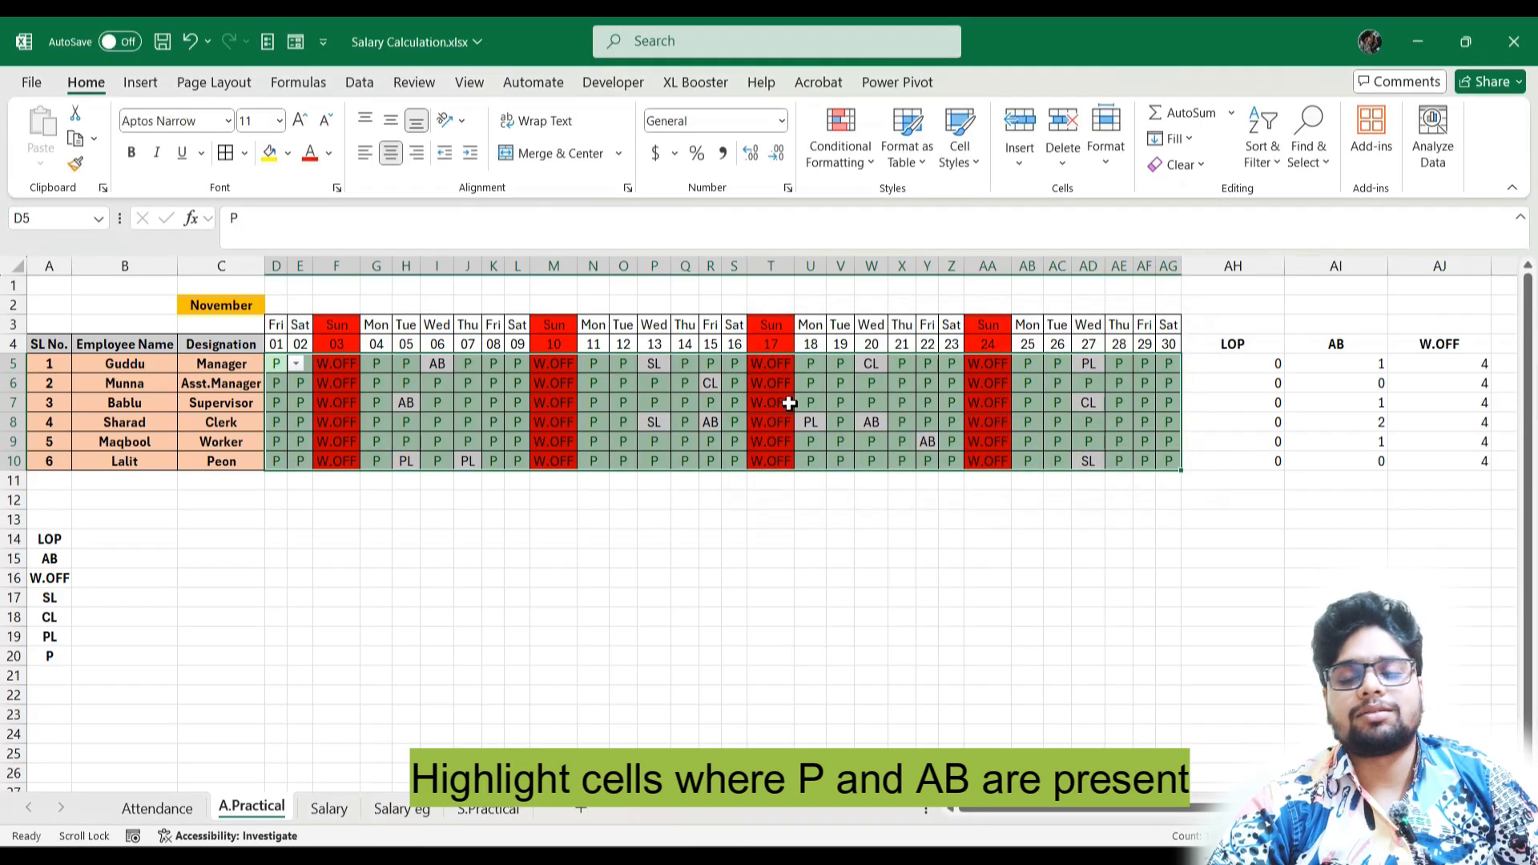
- Add a second Equal To rule to D5:AG10 that gives AB cells Light Red Fill with Dark Red Text
left_click(841, 140)
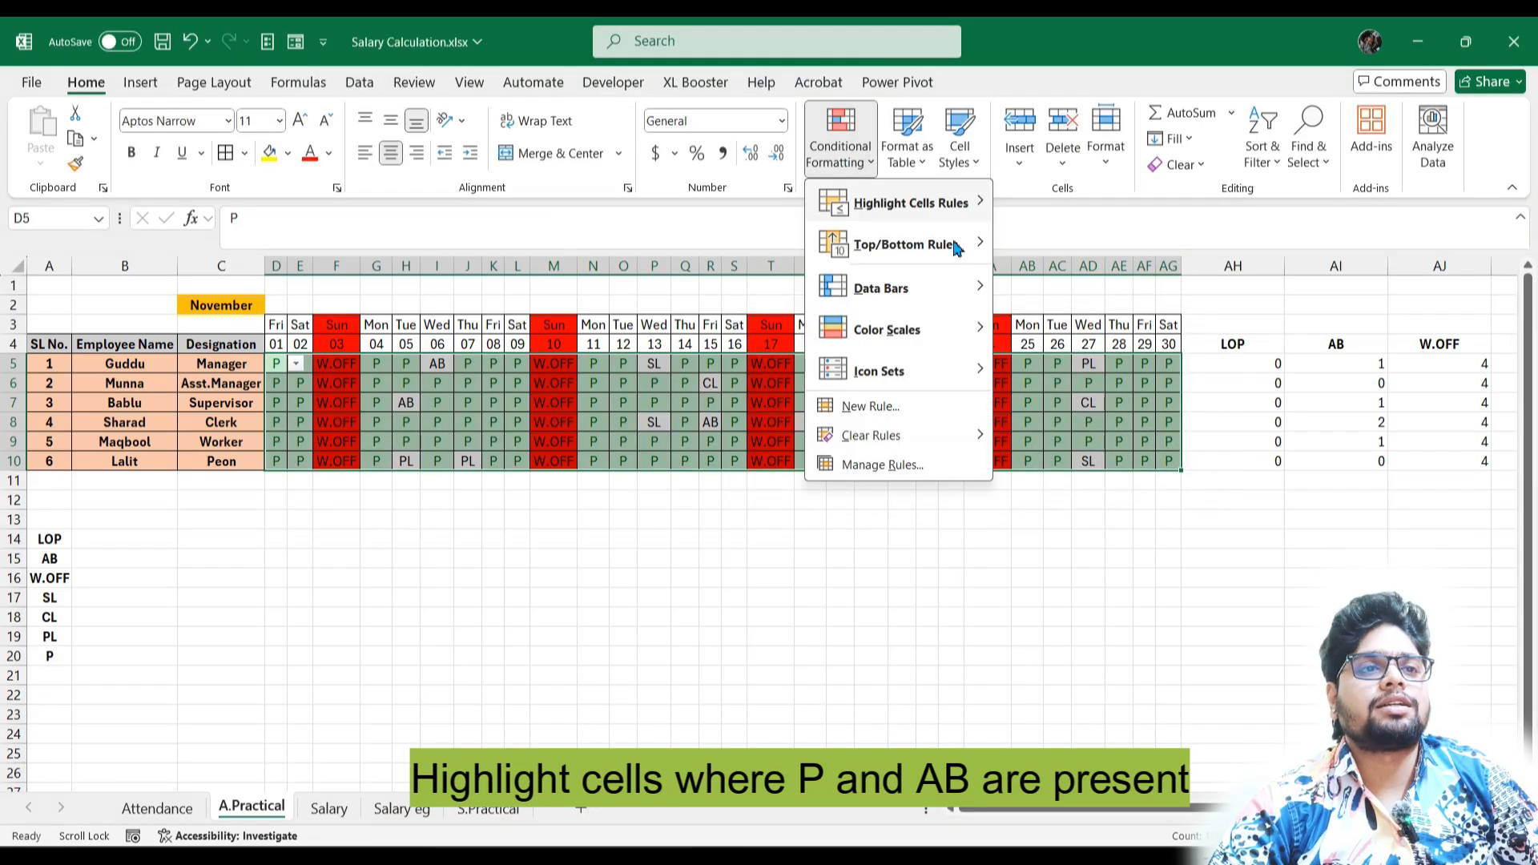
mouse_move(946, 211)
left_click(1094, 326)
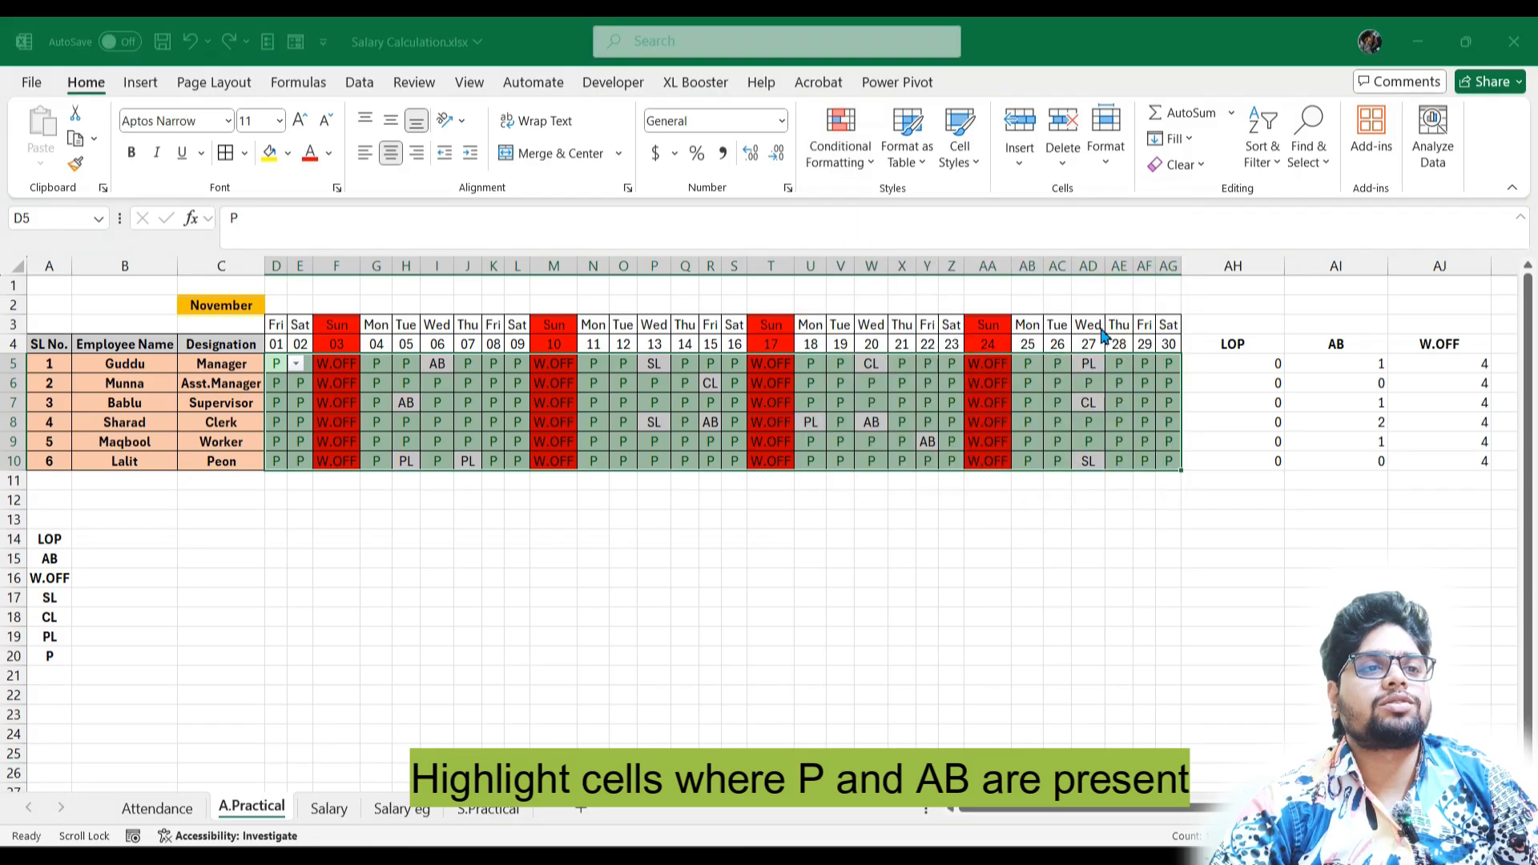
type("ab")
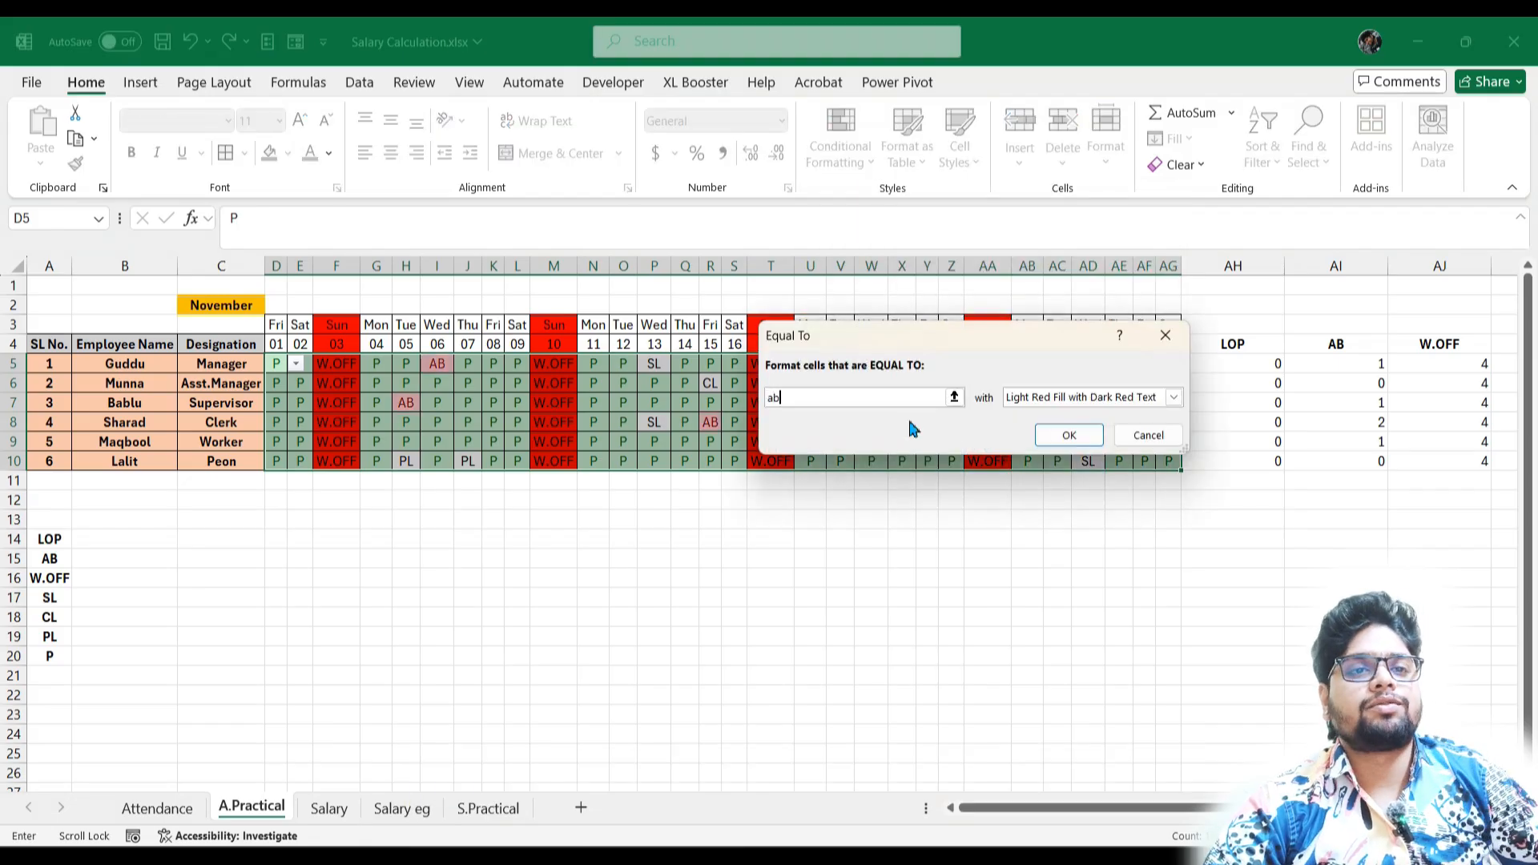
left_click(1088, 437)
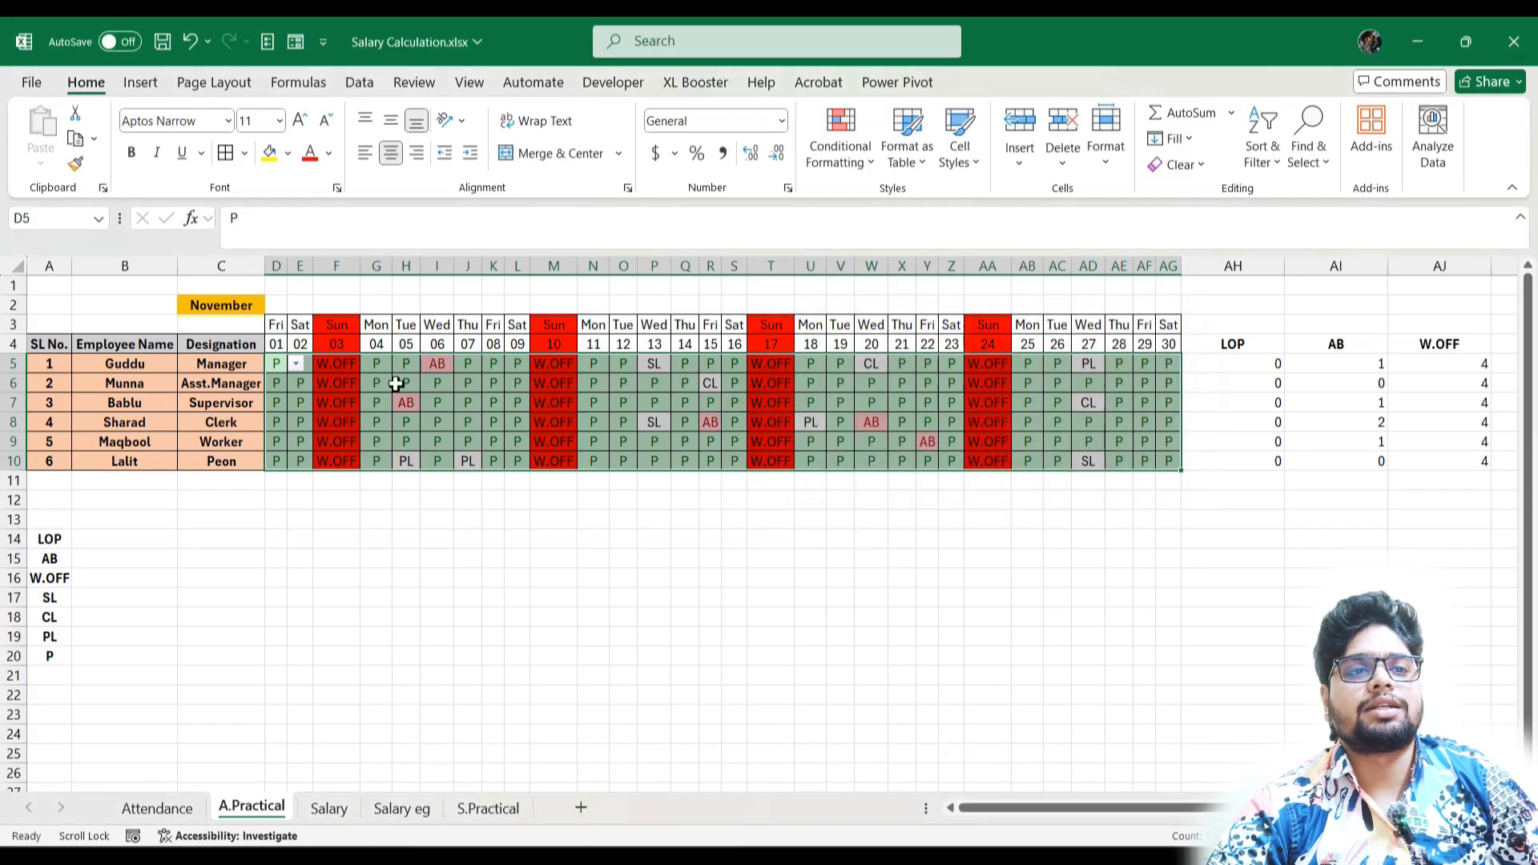
left_click(803, 499)
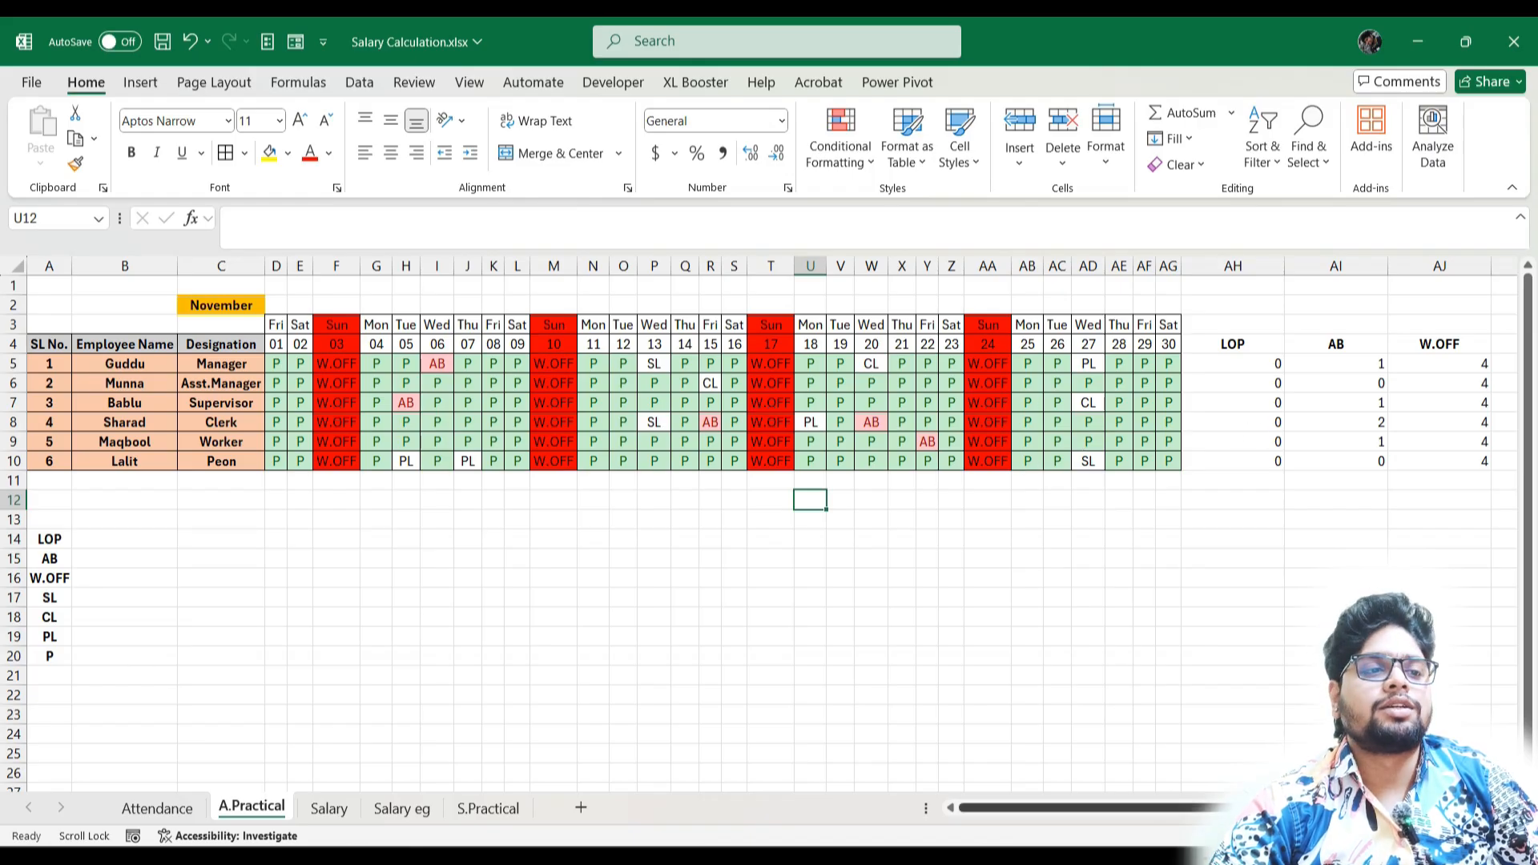
- AutoFit the widths of the status count columns AH to AN to the contents of AH4:AN10
left_click_drag(1058, 808, 1190, 808)
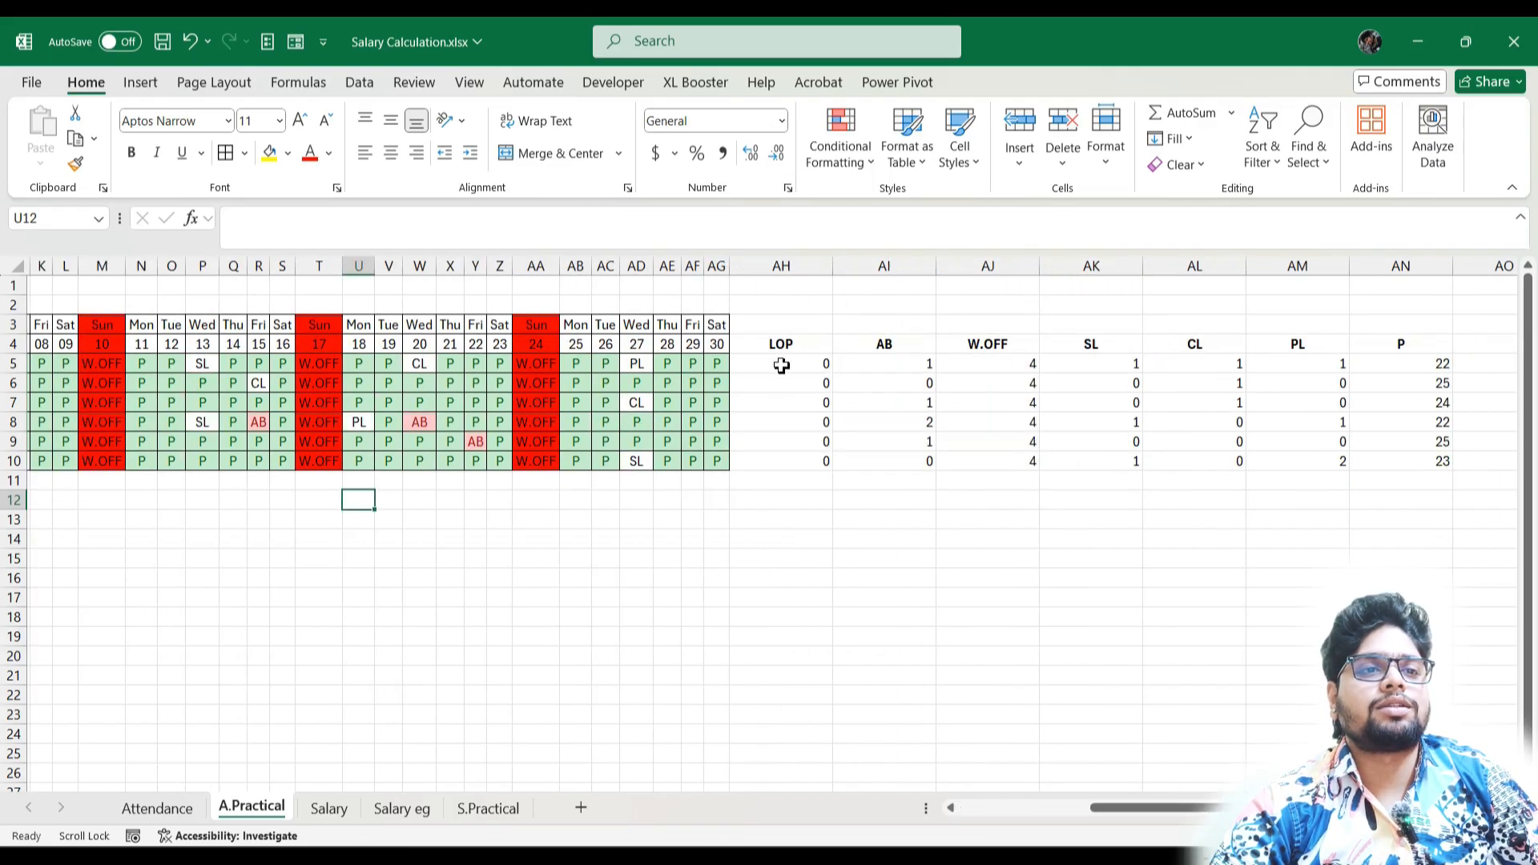
left_click_drag(759, 337, 1430, 464)
key("alt+h")
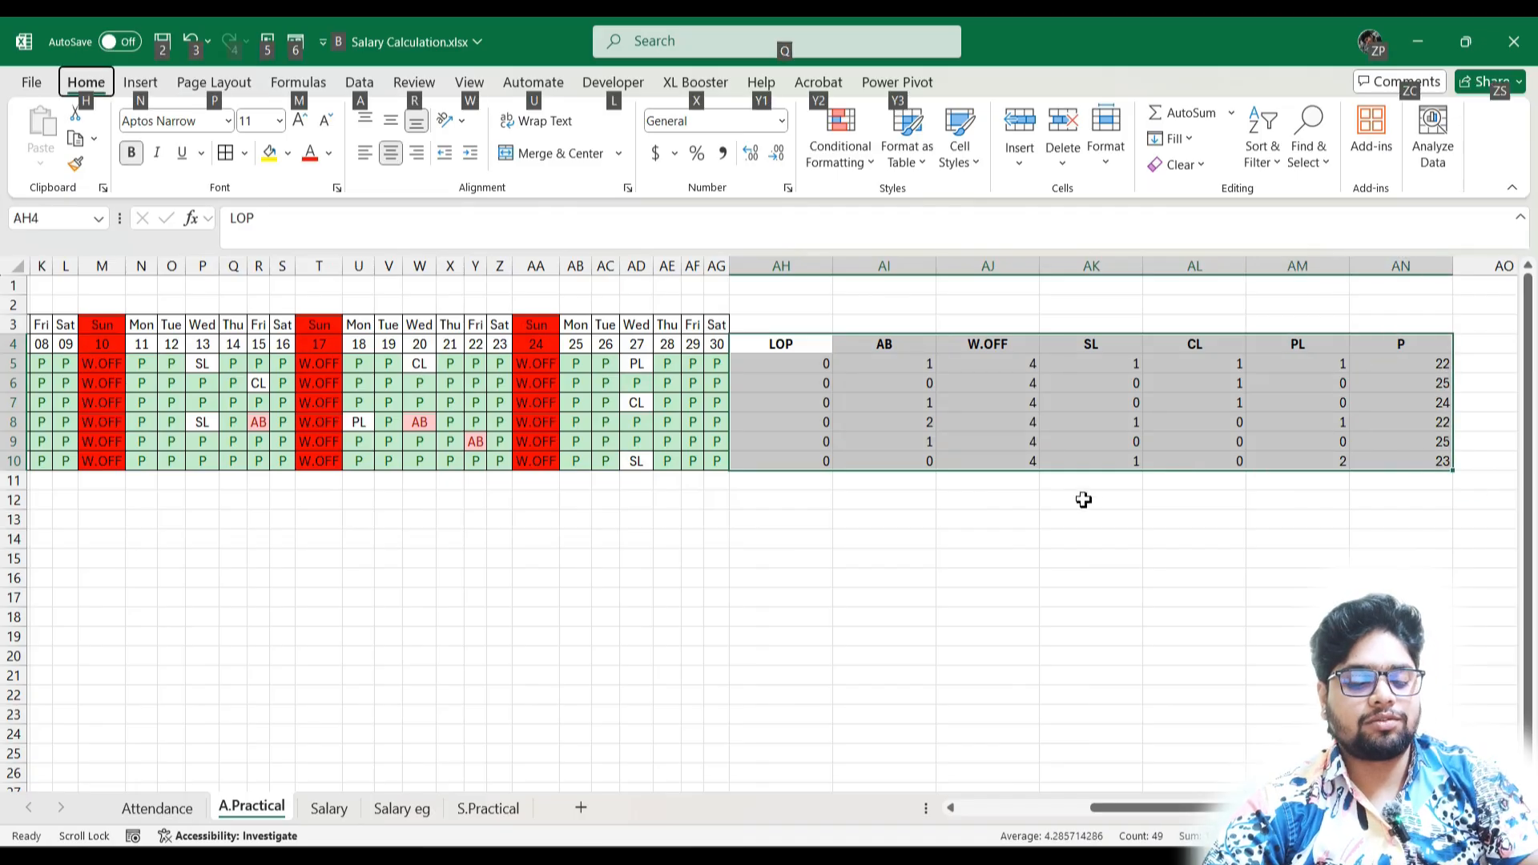
key("o")
key("i")
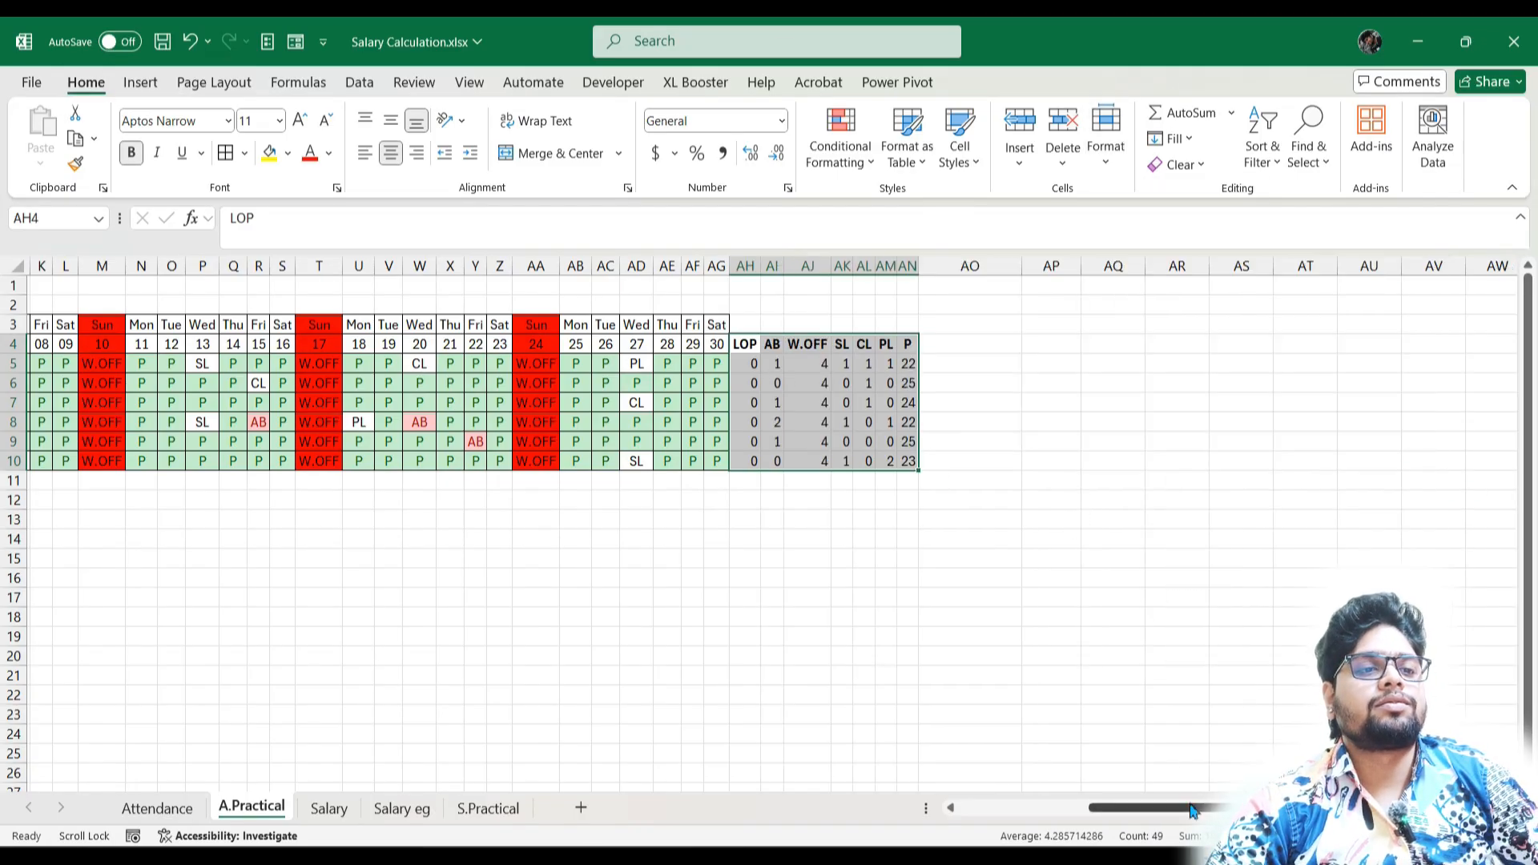
scroll(1169, 771, "left", 5)
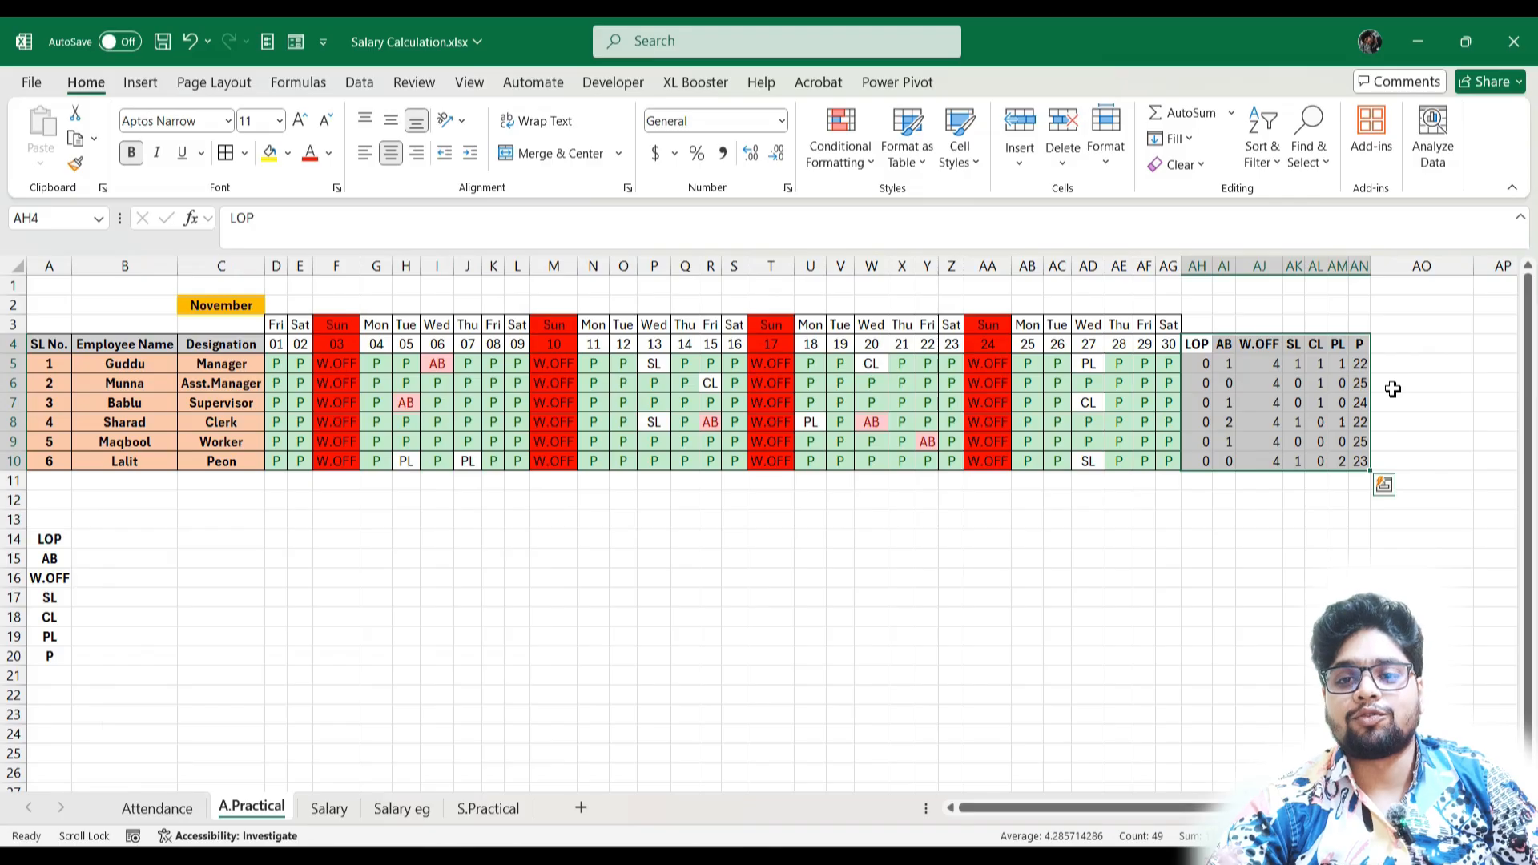
left_click_drag(1217, 808, 1213, 807)
- Add the headers P Day in AO4 and OverTime in AP4
left_click(1410, 343)
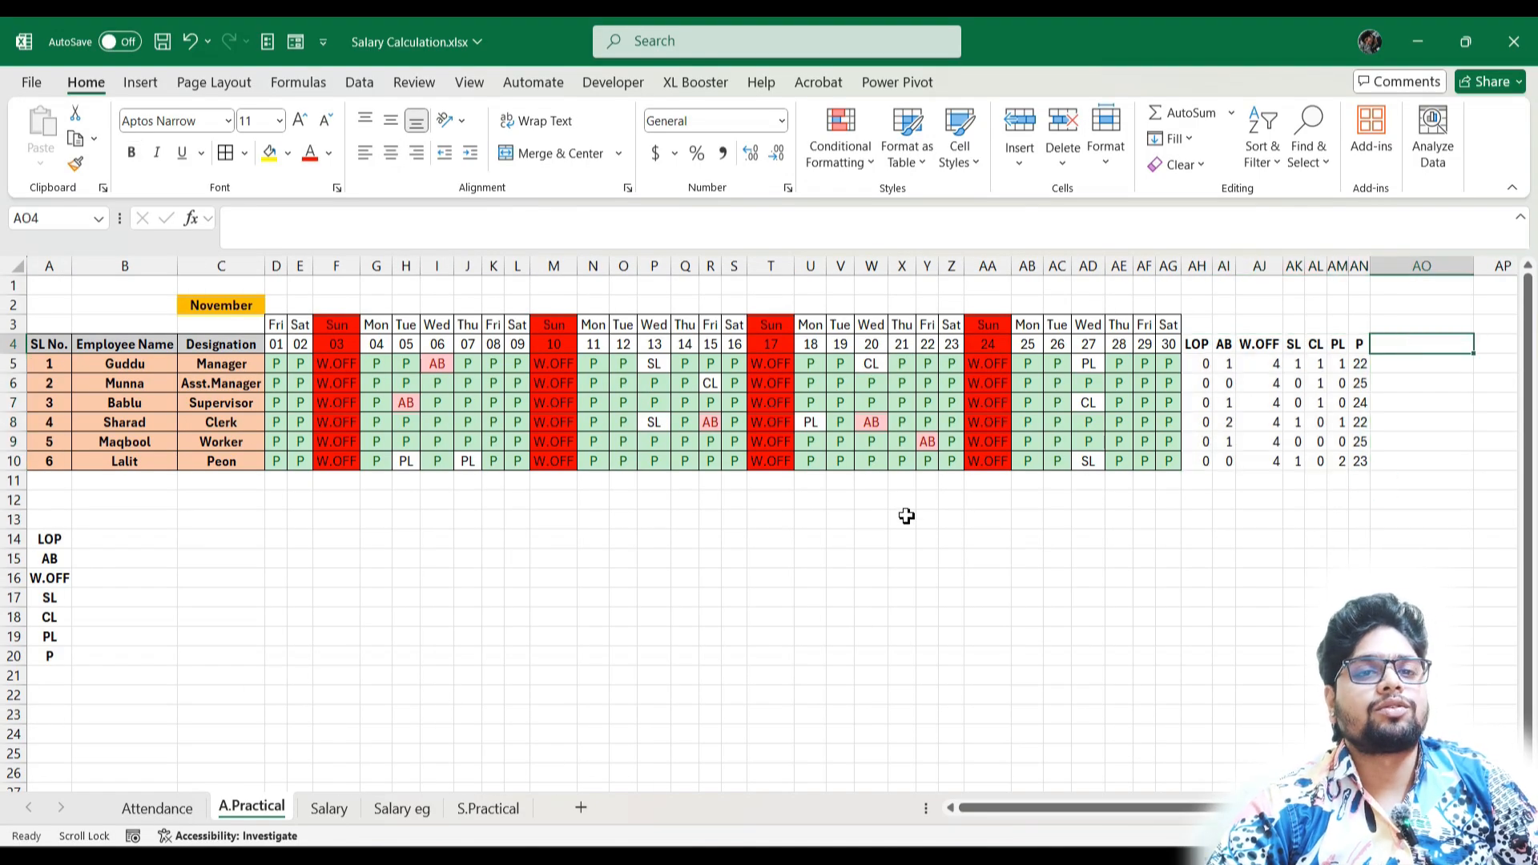
type("p")
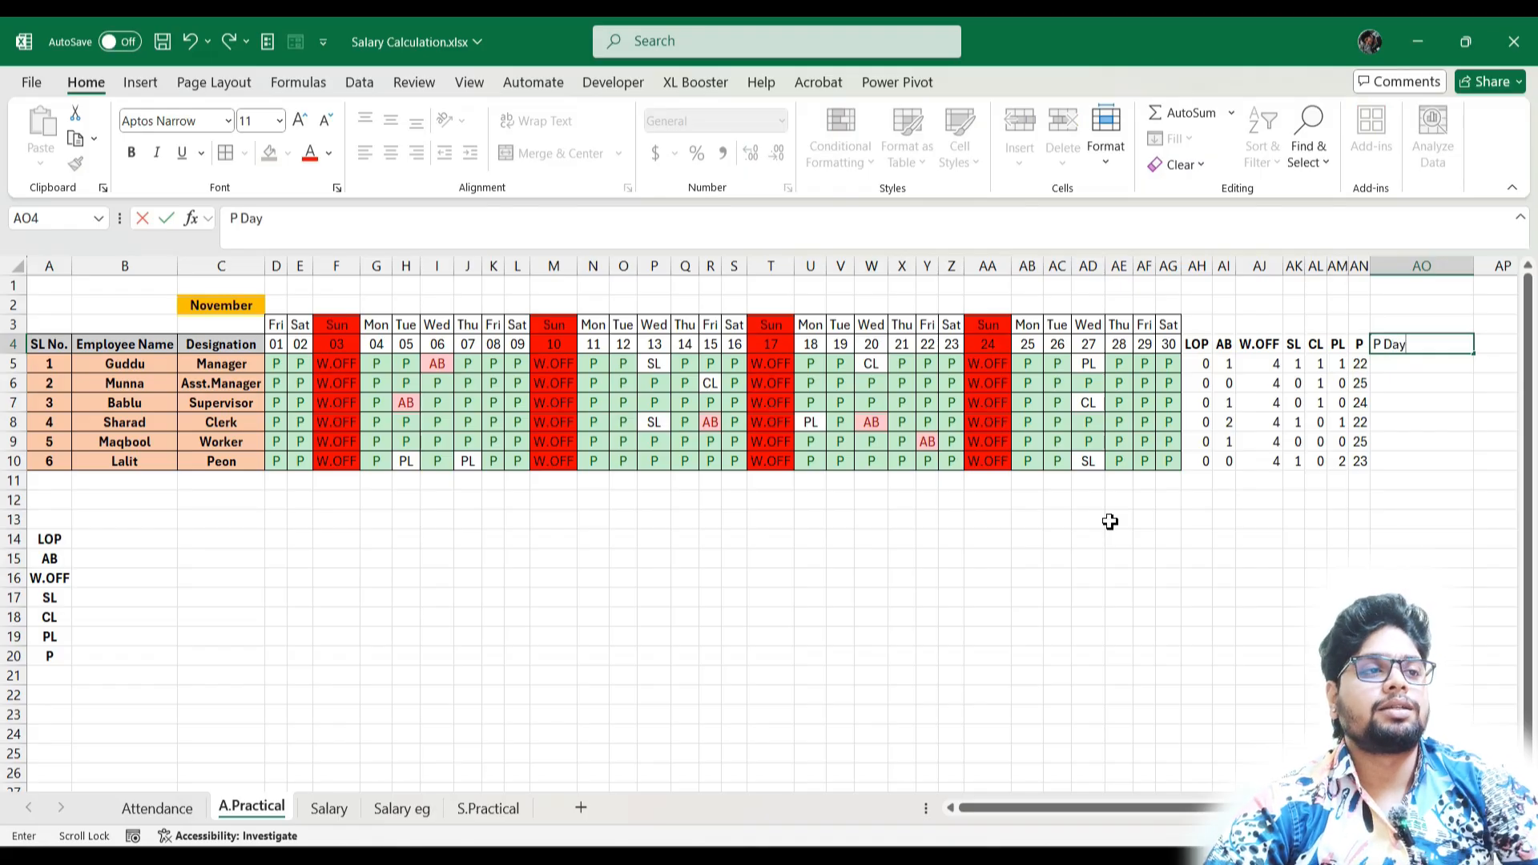
type(" Day")
key("Tab")
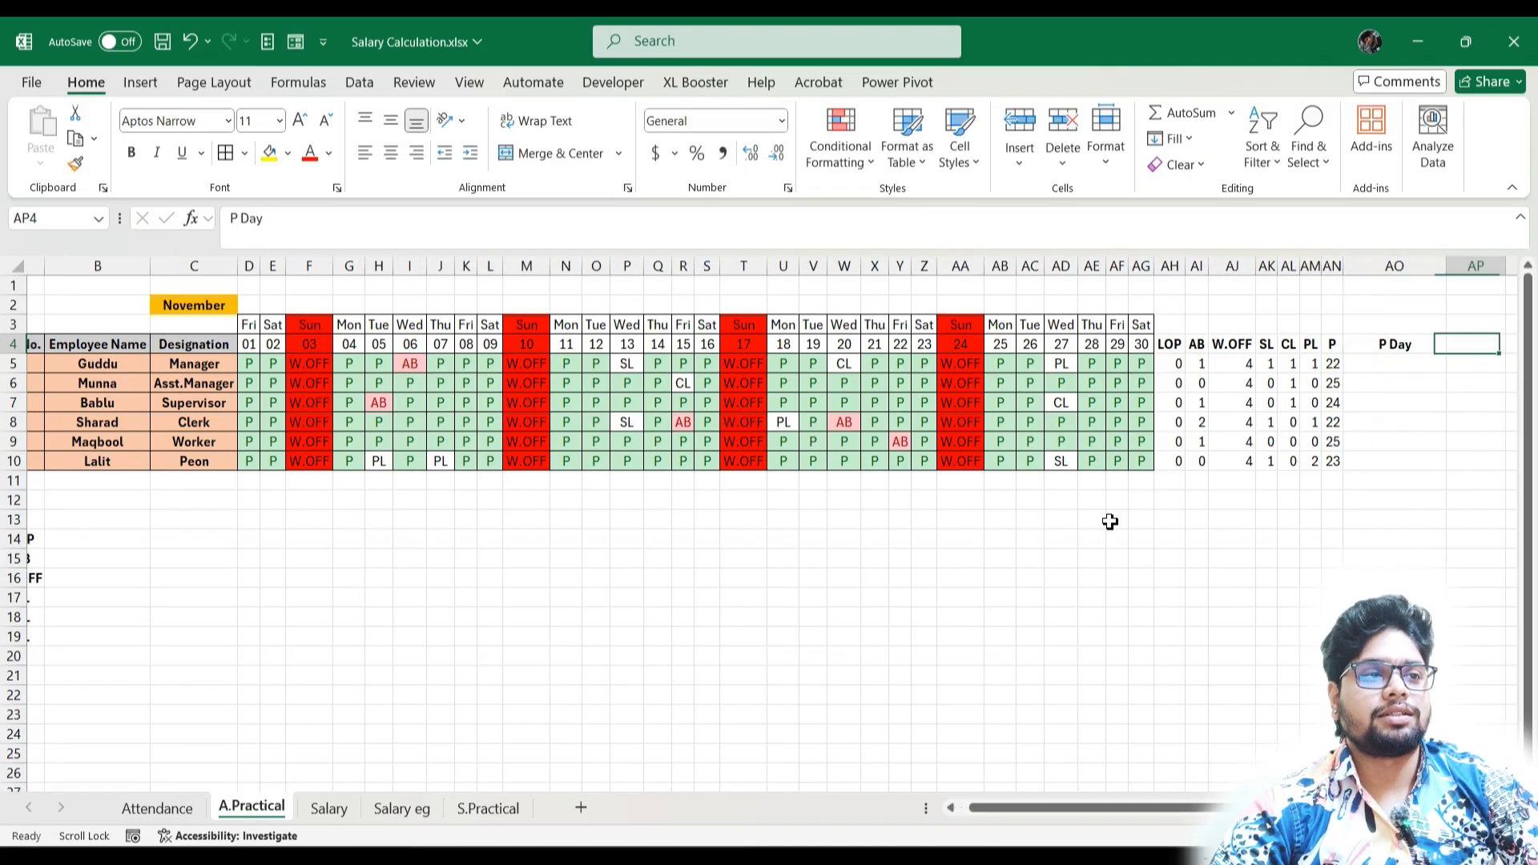
type("OverTime")
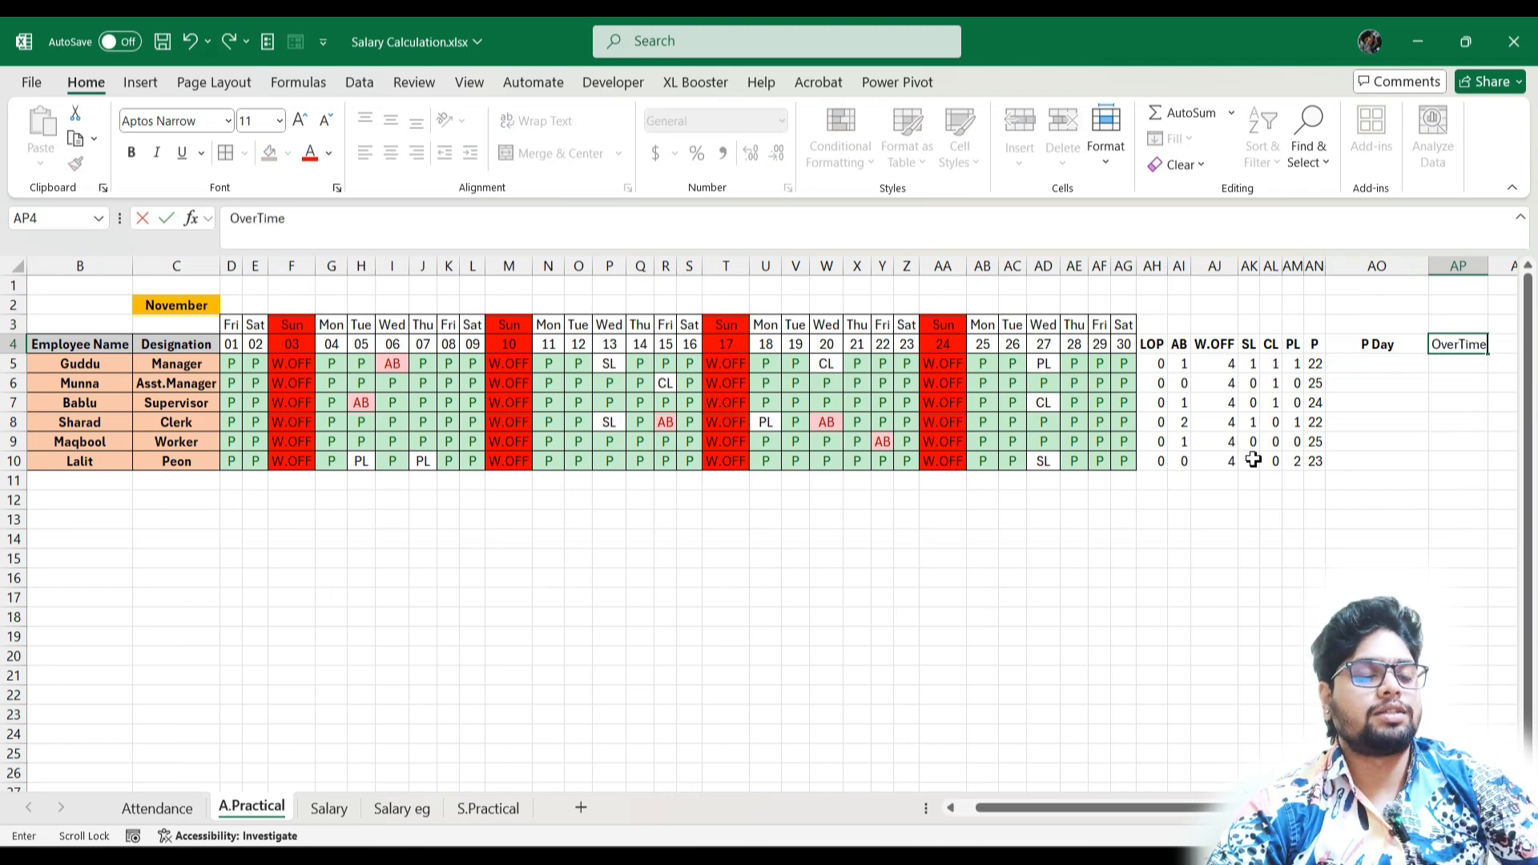
key("Return")
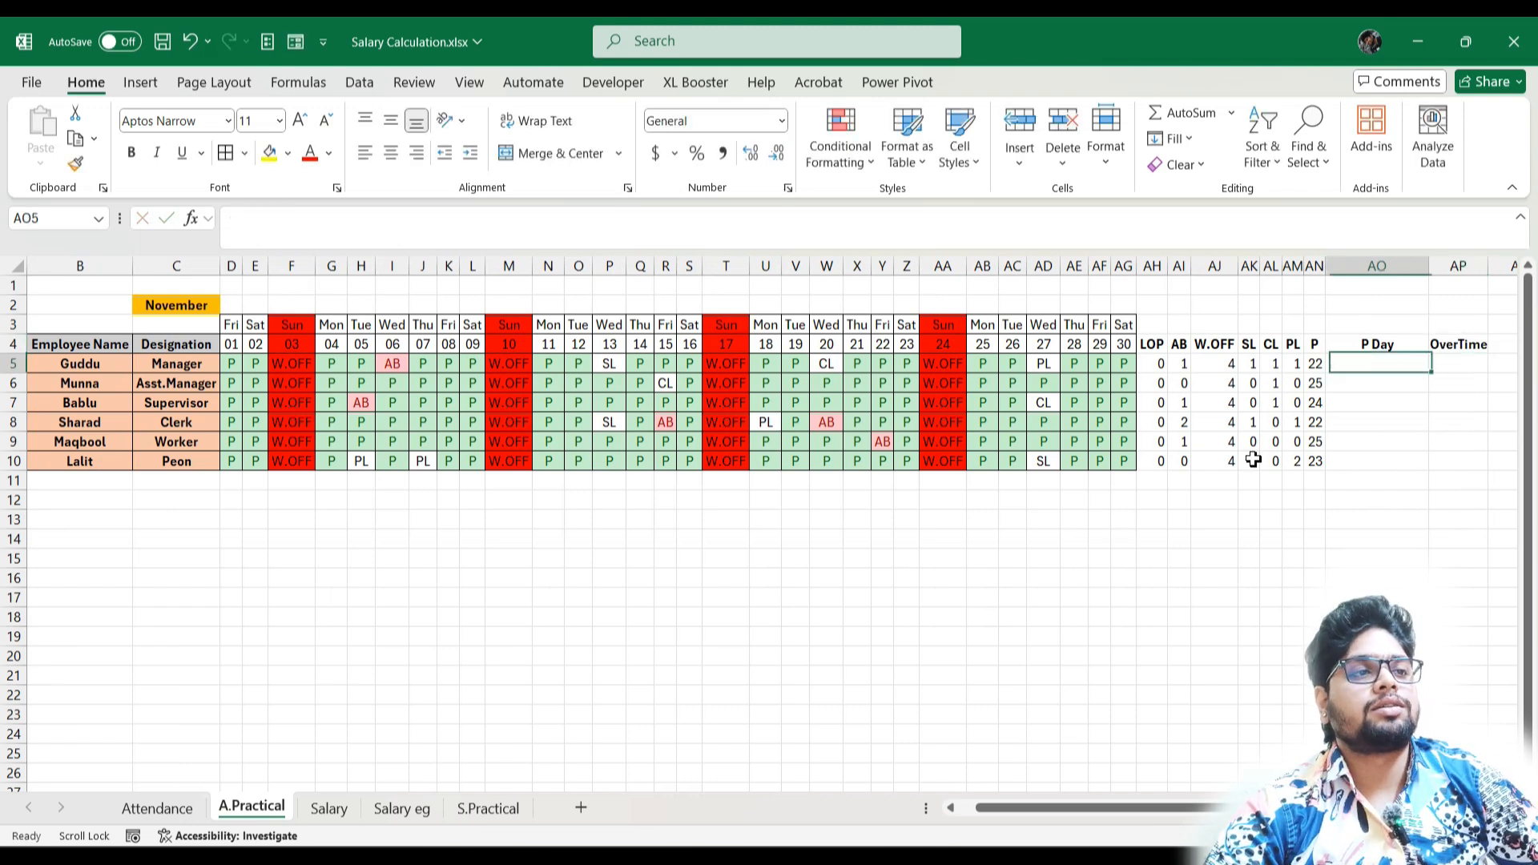
- AutoSum the W.OFF to P counts of AJ5:AN5 into AO5 and fill the P Day total down to AO10
left_click(1230, 364)
left_click_drag(1237, 365, 1312, 364)
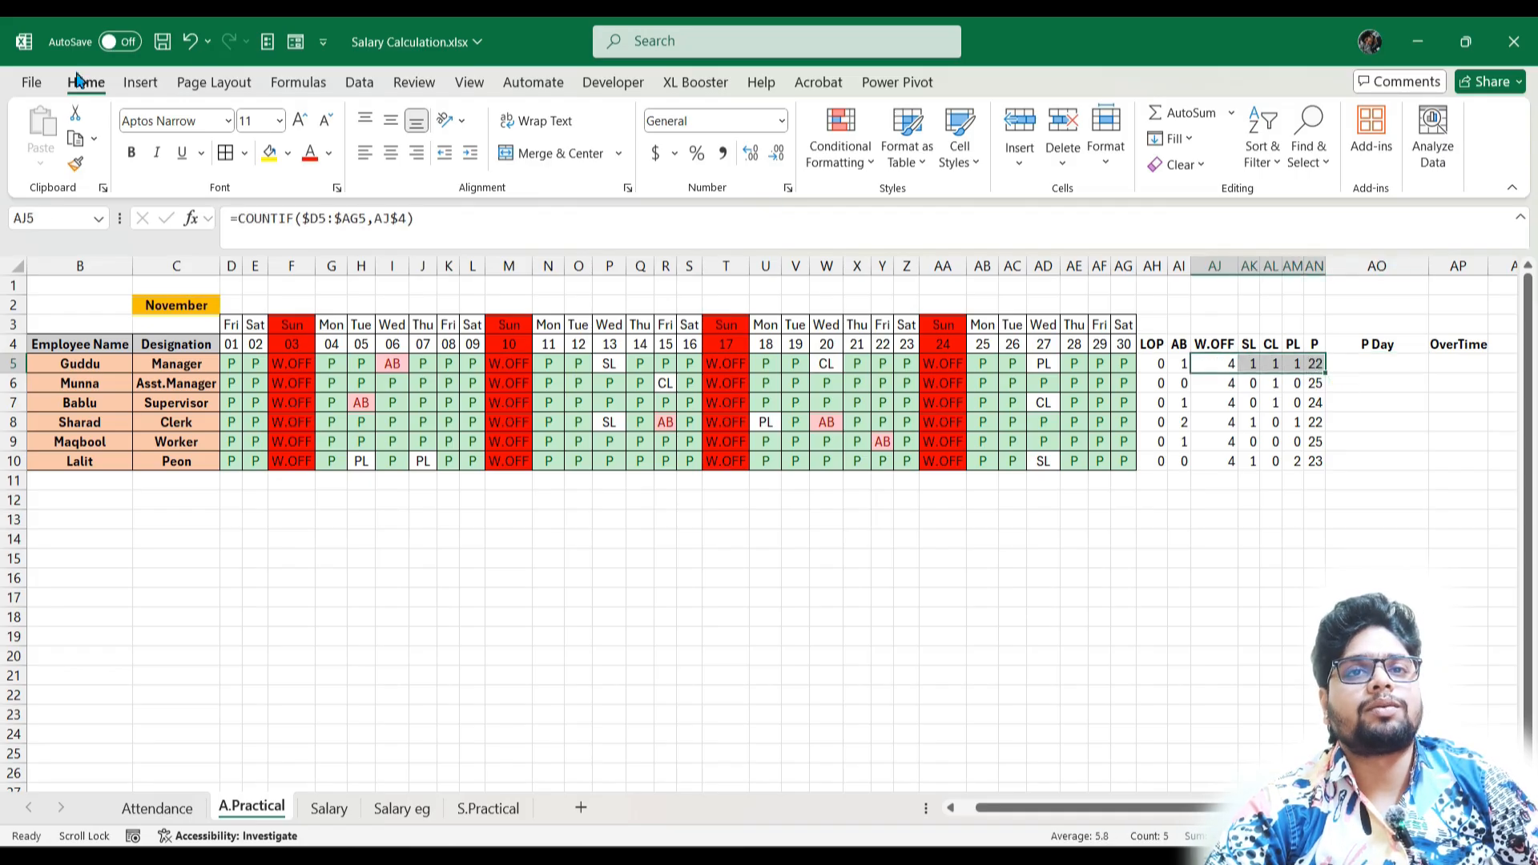
left_click(1184, 113)
left_click_drag(1430, 373, 1428, 468)
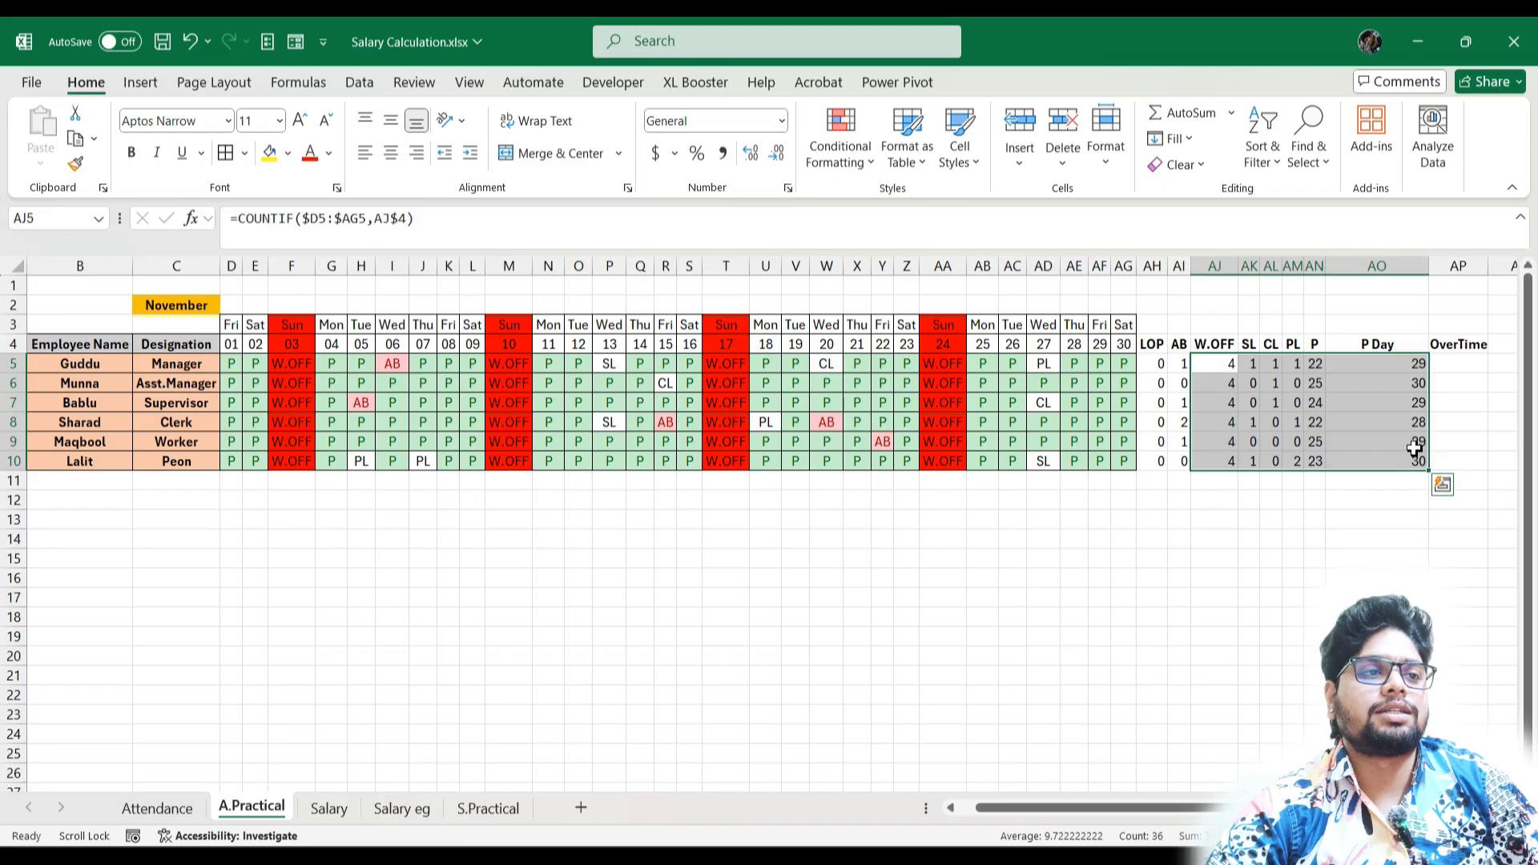
- Apply the custom number format 0 "Hour" to the Manager's OverTime cell AP5
left_click(1471, 367)
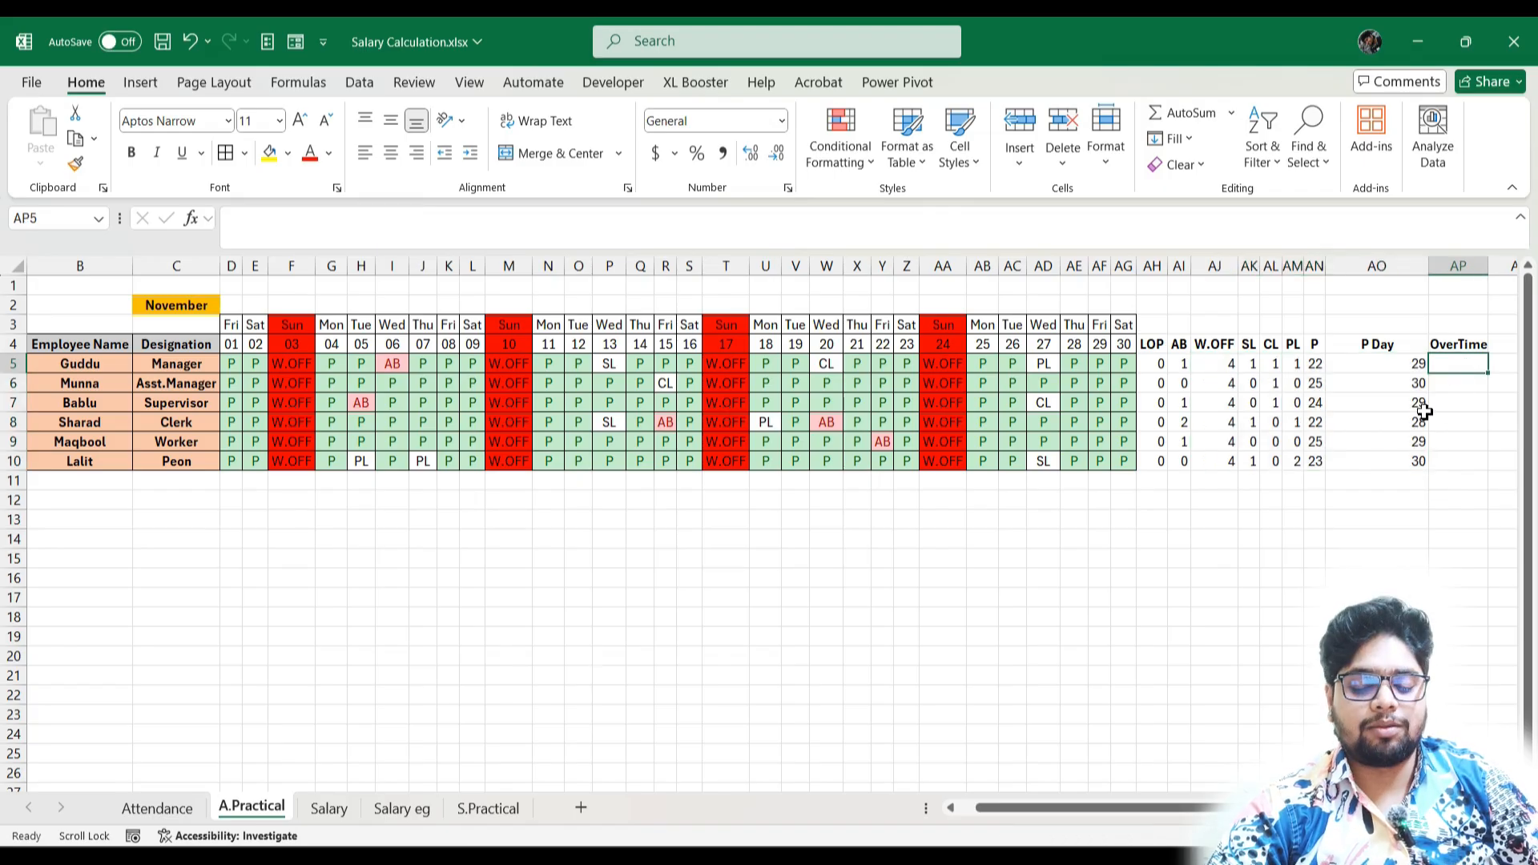
key("ctrl+1")
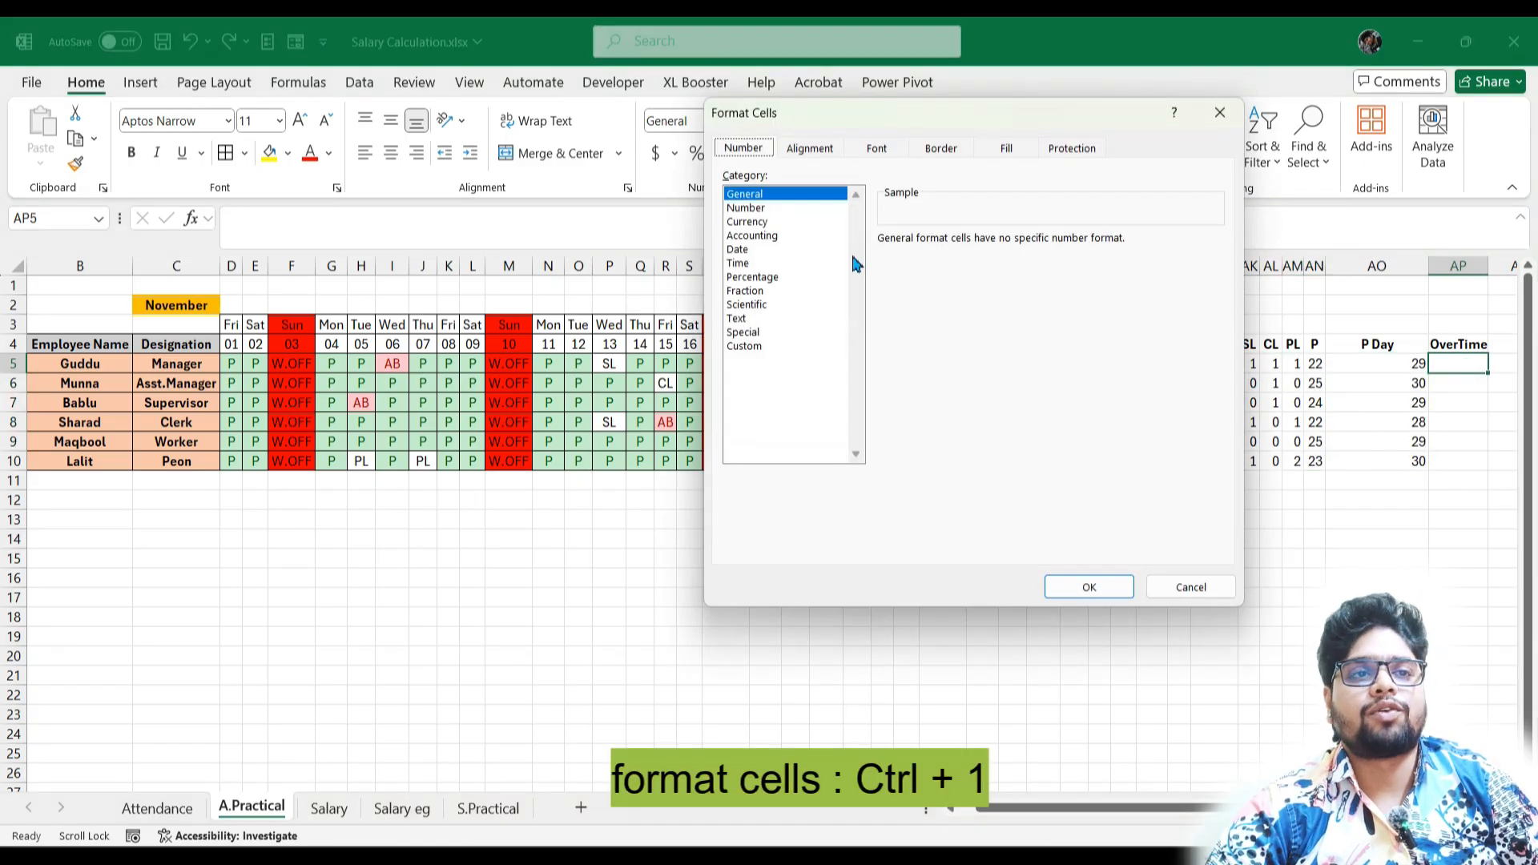
left_click(774, 350)
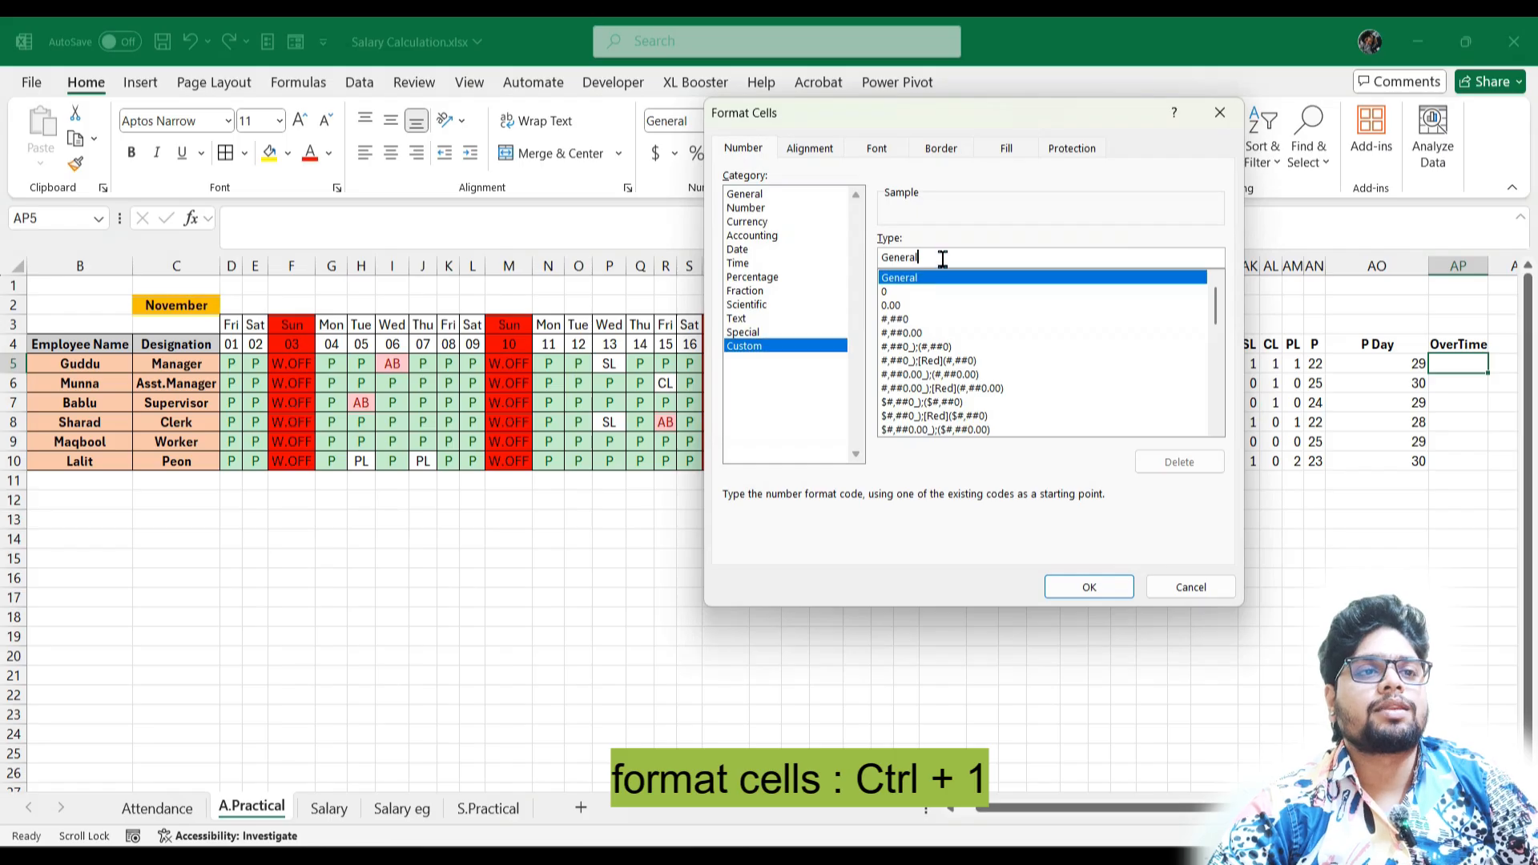
double_click(943, 258)
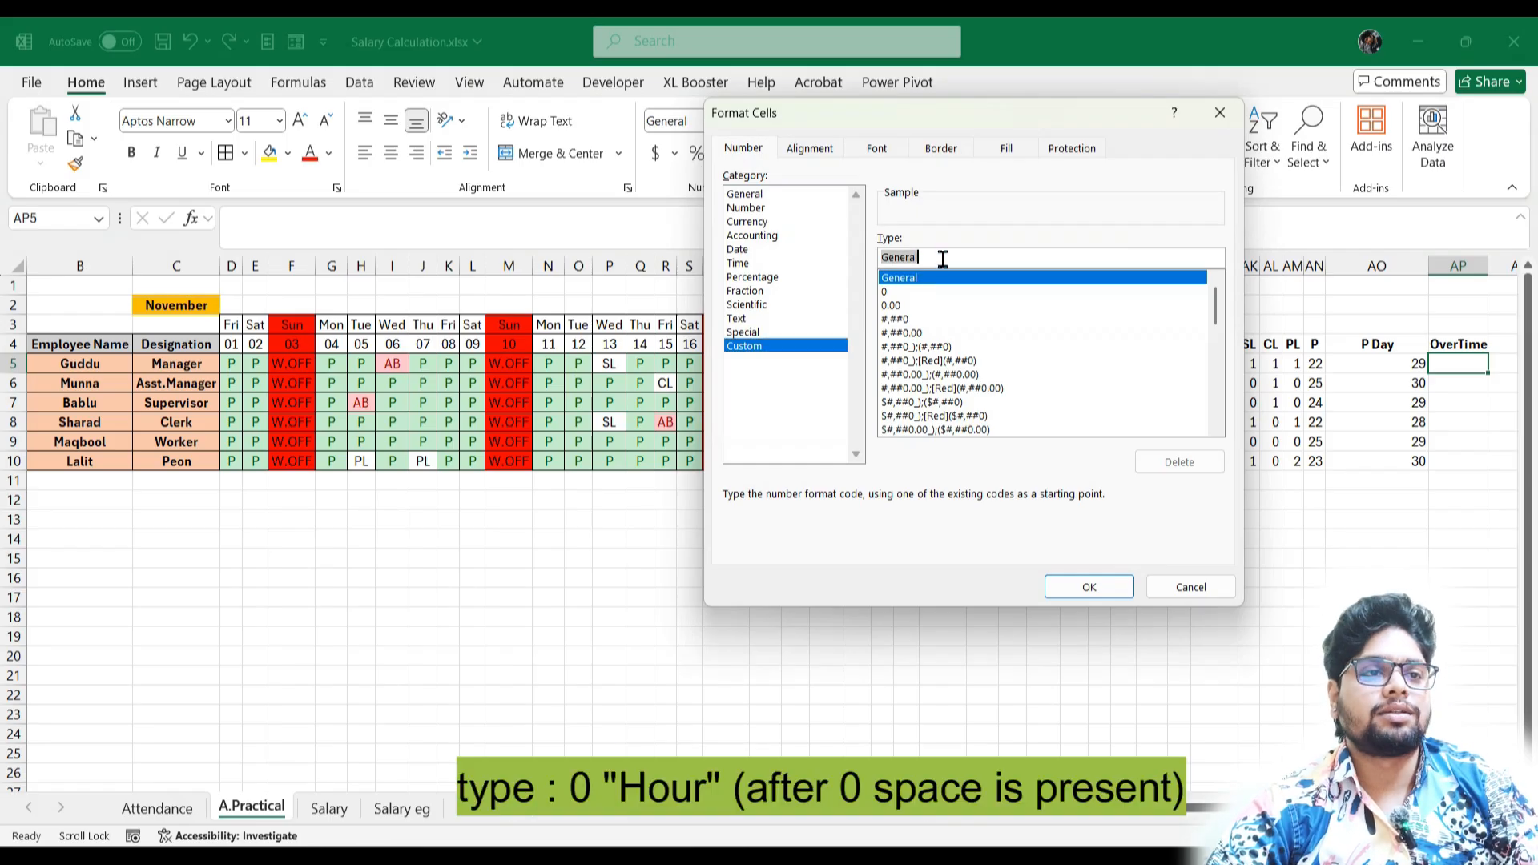
type("0 \"Hour")
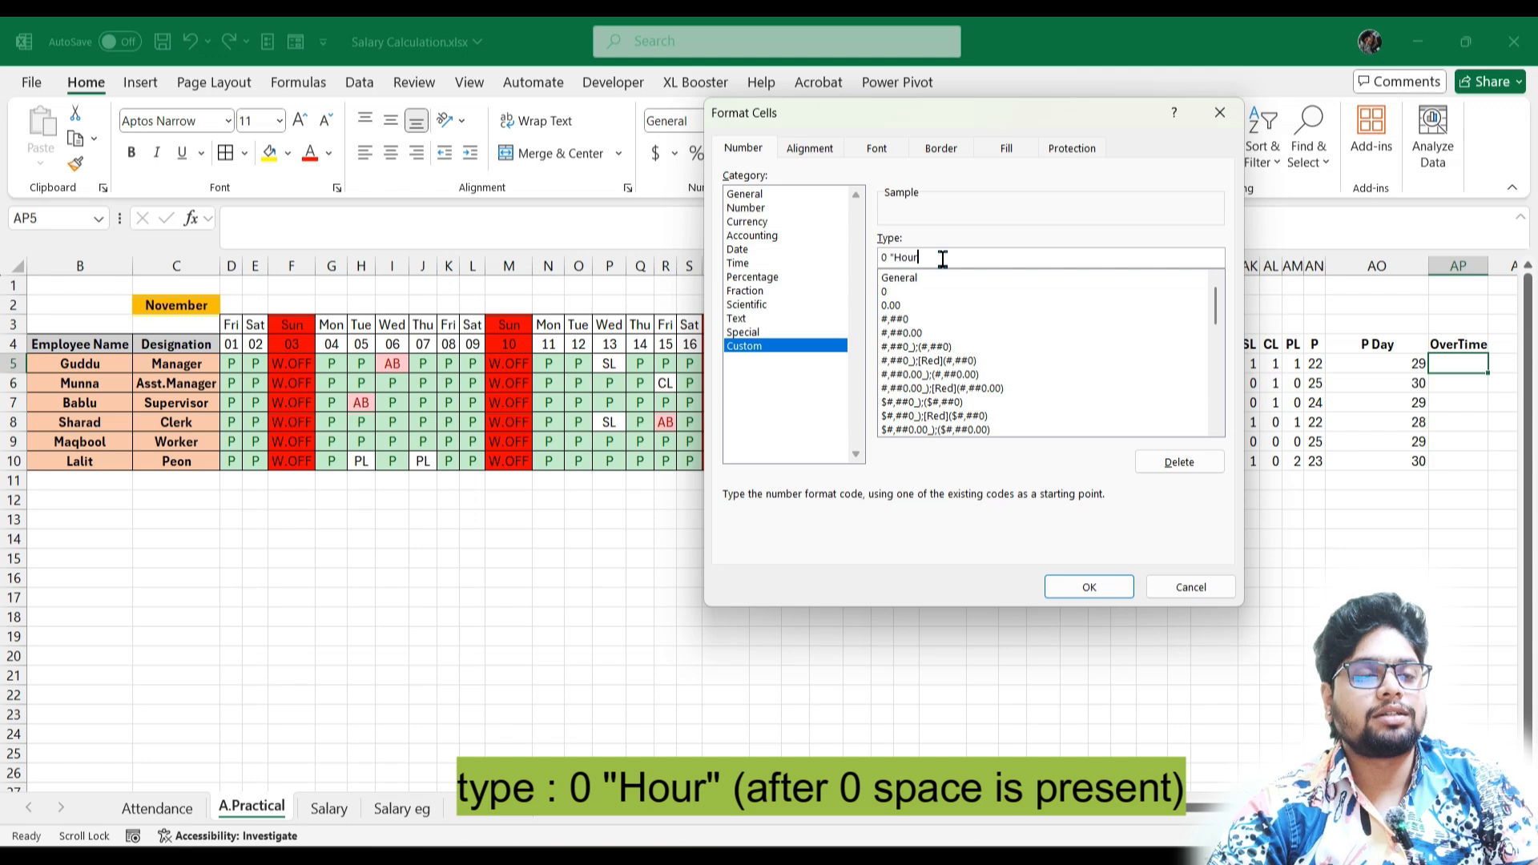
key("Return")
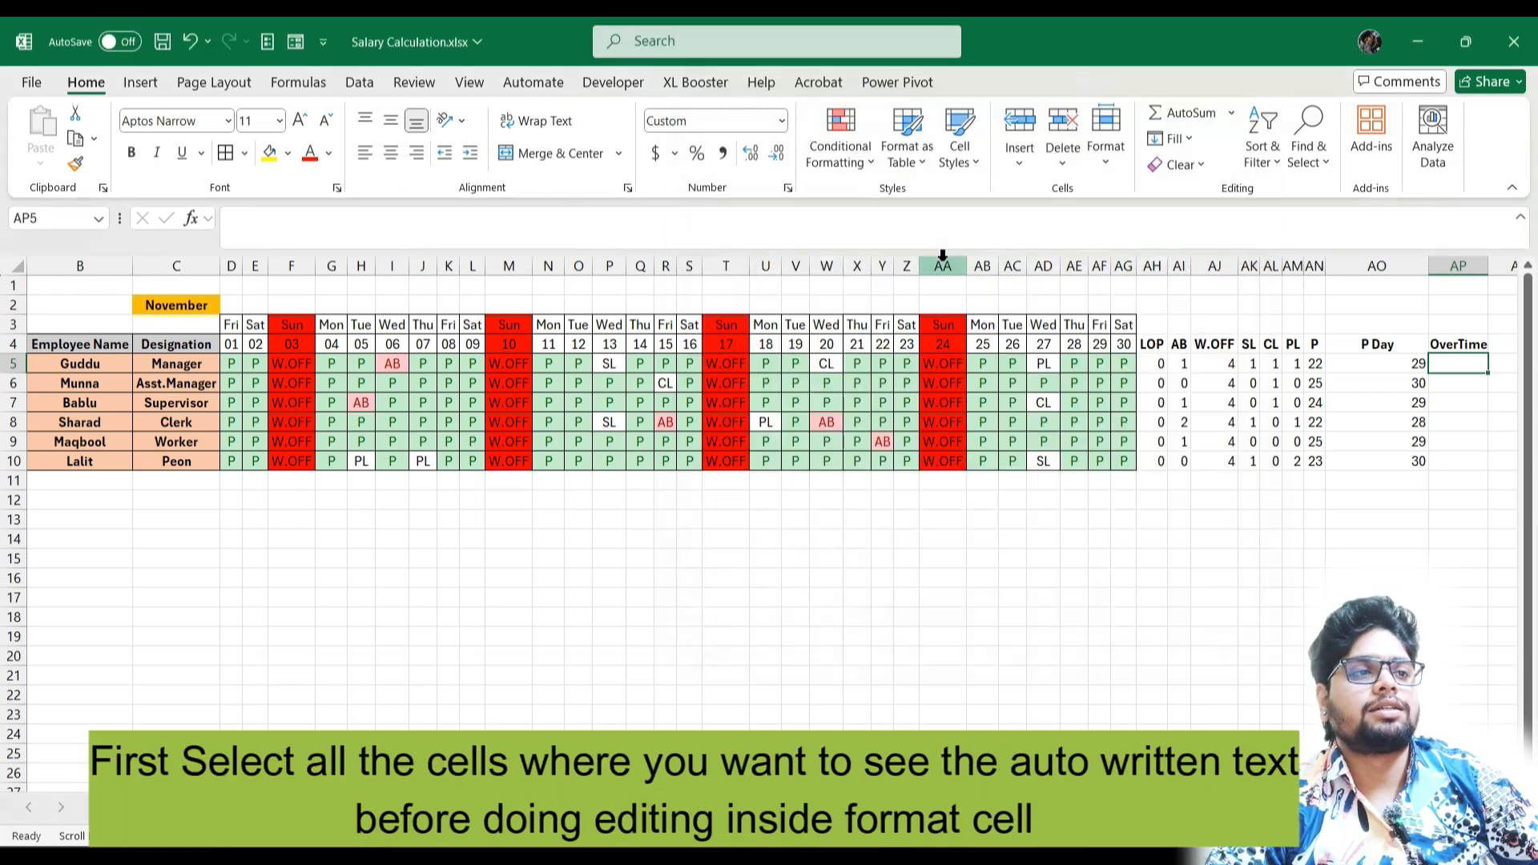
- Enter overtime of 0 for the Manager in AP5 and 2 for the Asst.Manager in AP6
type("0")
key("Return")
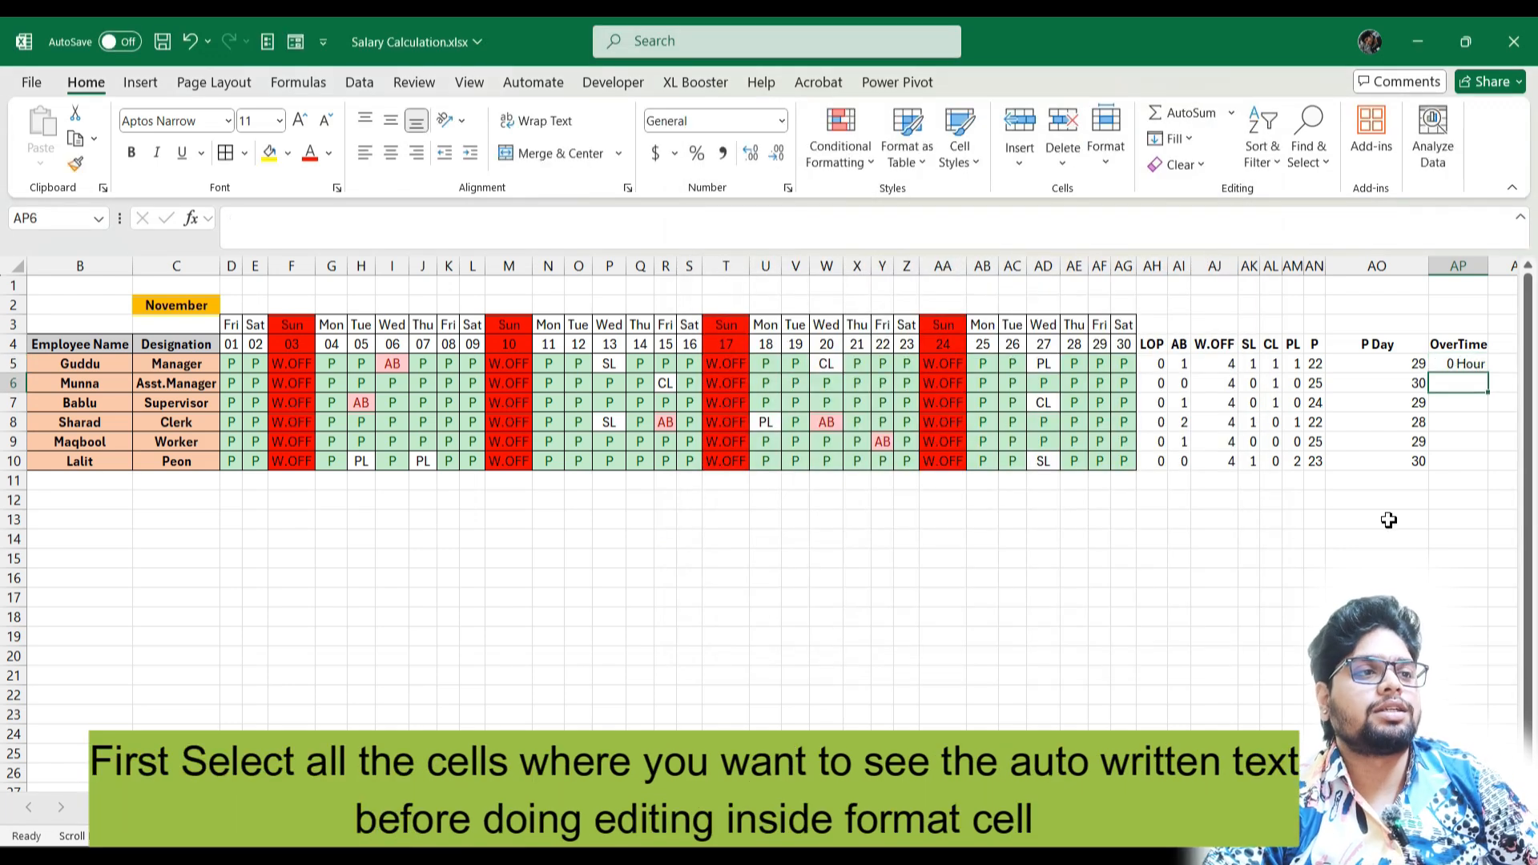
type("2")
key("Return")
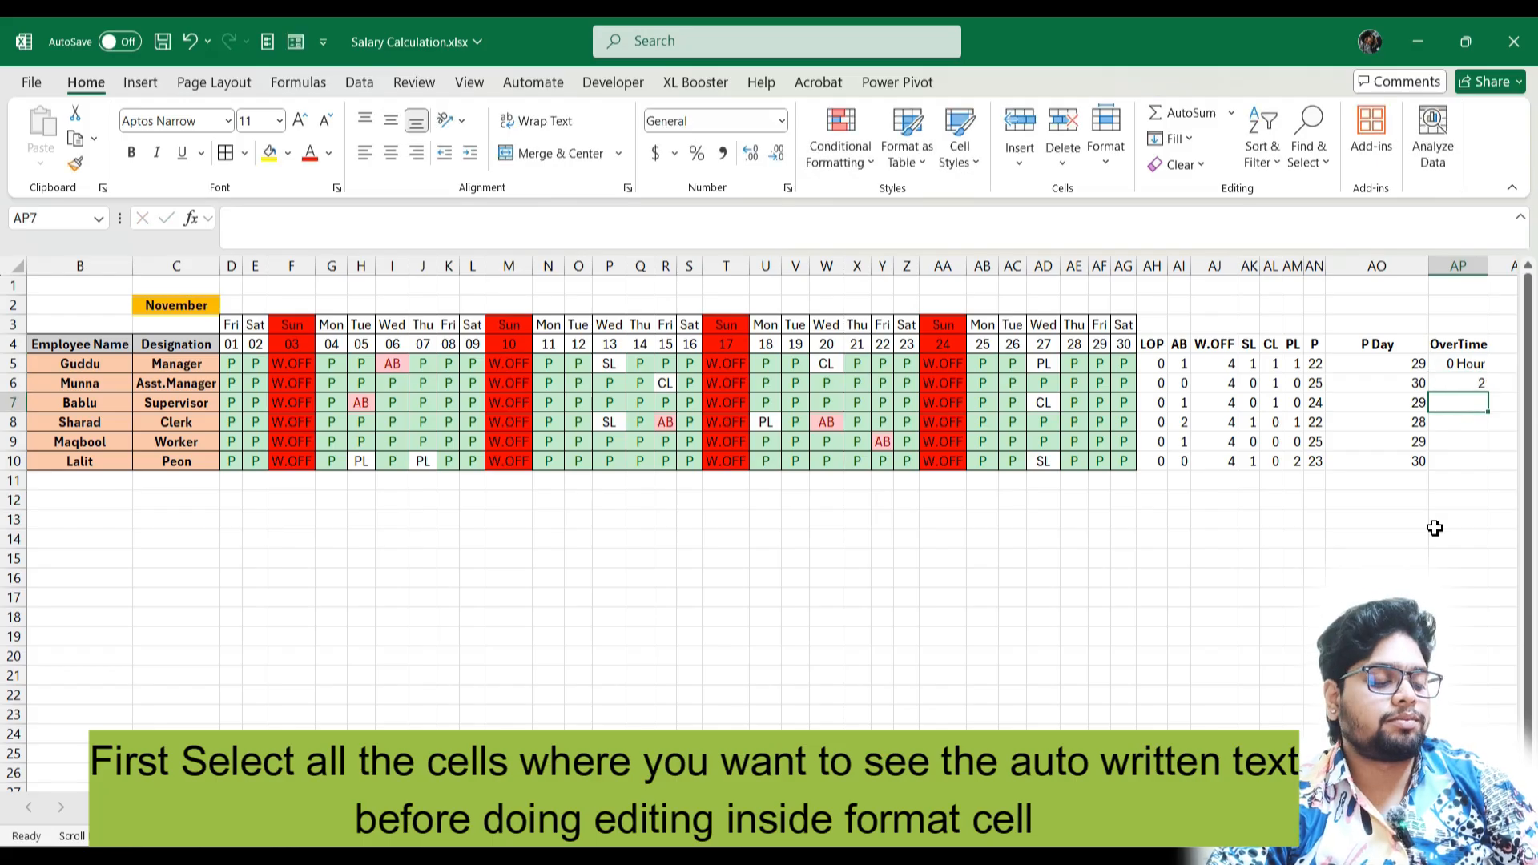
- Enter OverTime values of 15 for the Supervisor, 20 for the Clerk, 30 for the Worker and 45 for the Peon in AP7:AP10
type("15")
key("Return")
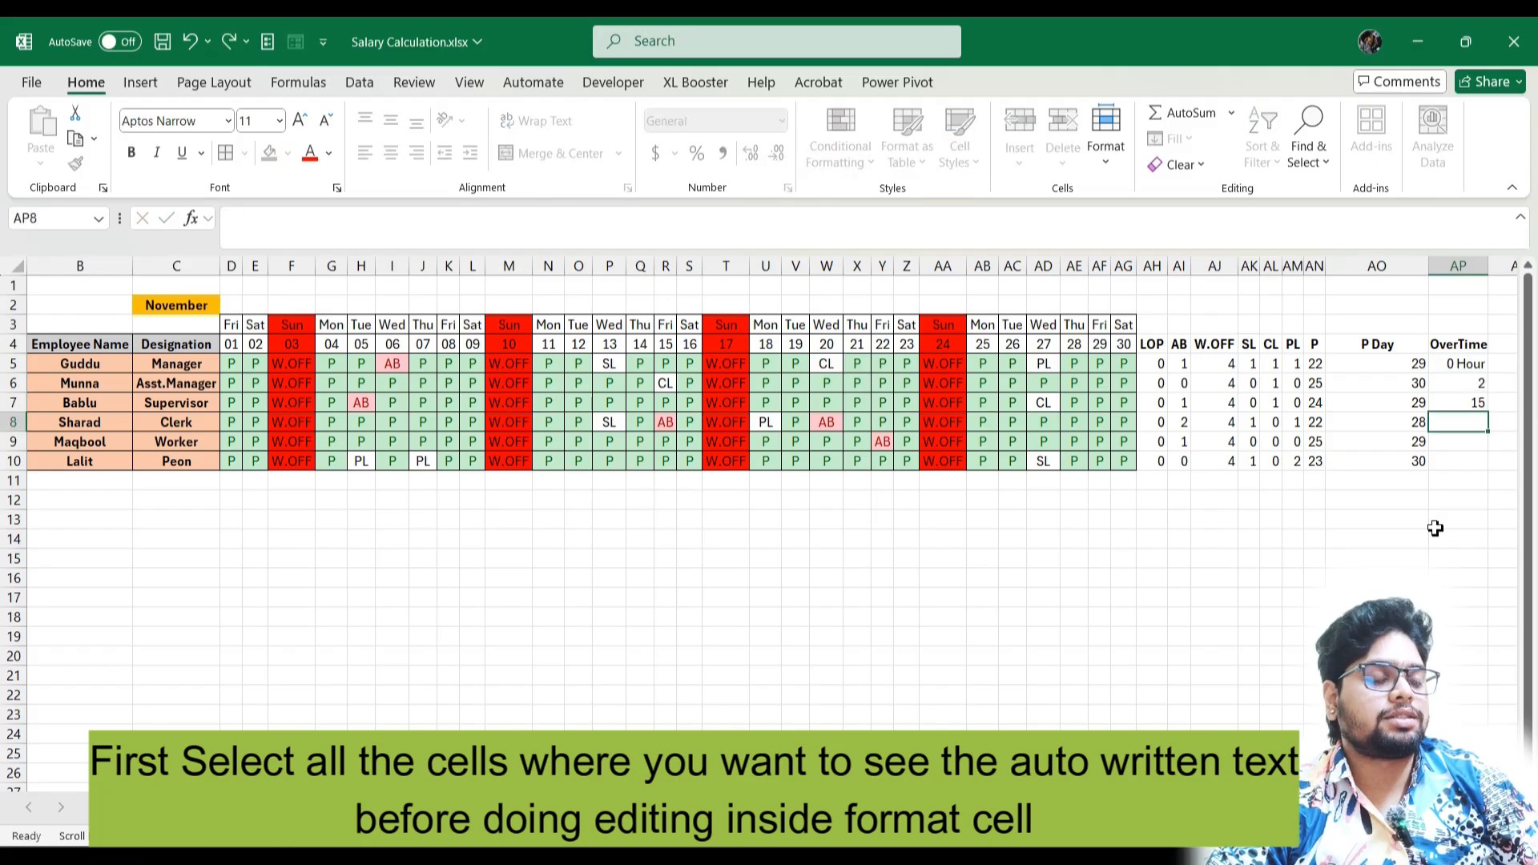
type("20")
key("Return")
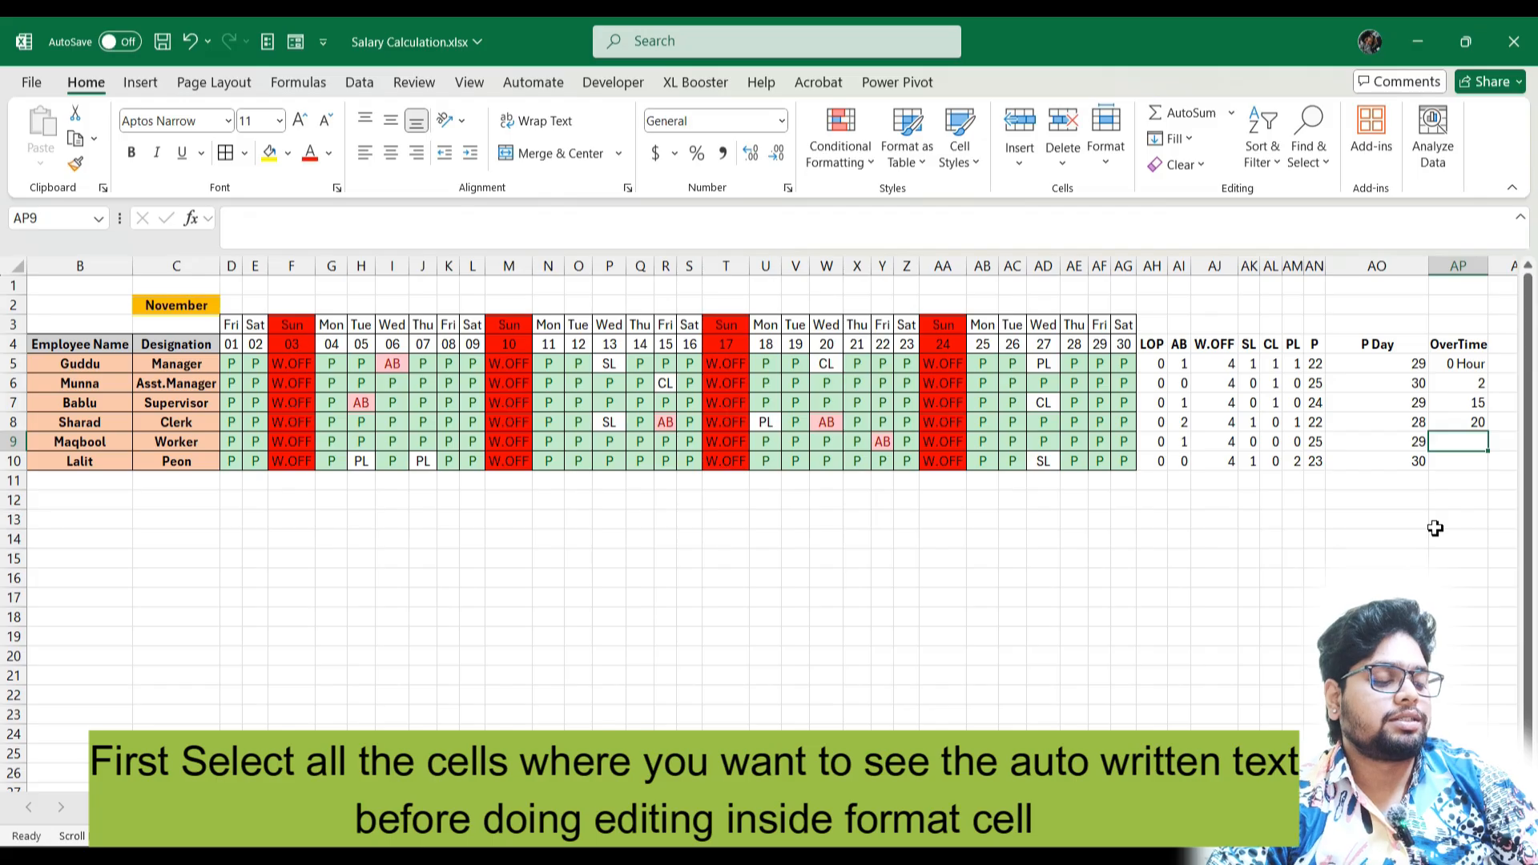
type("3")
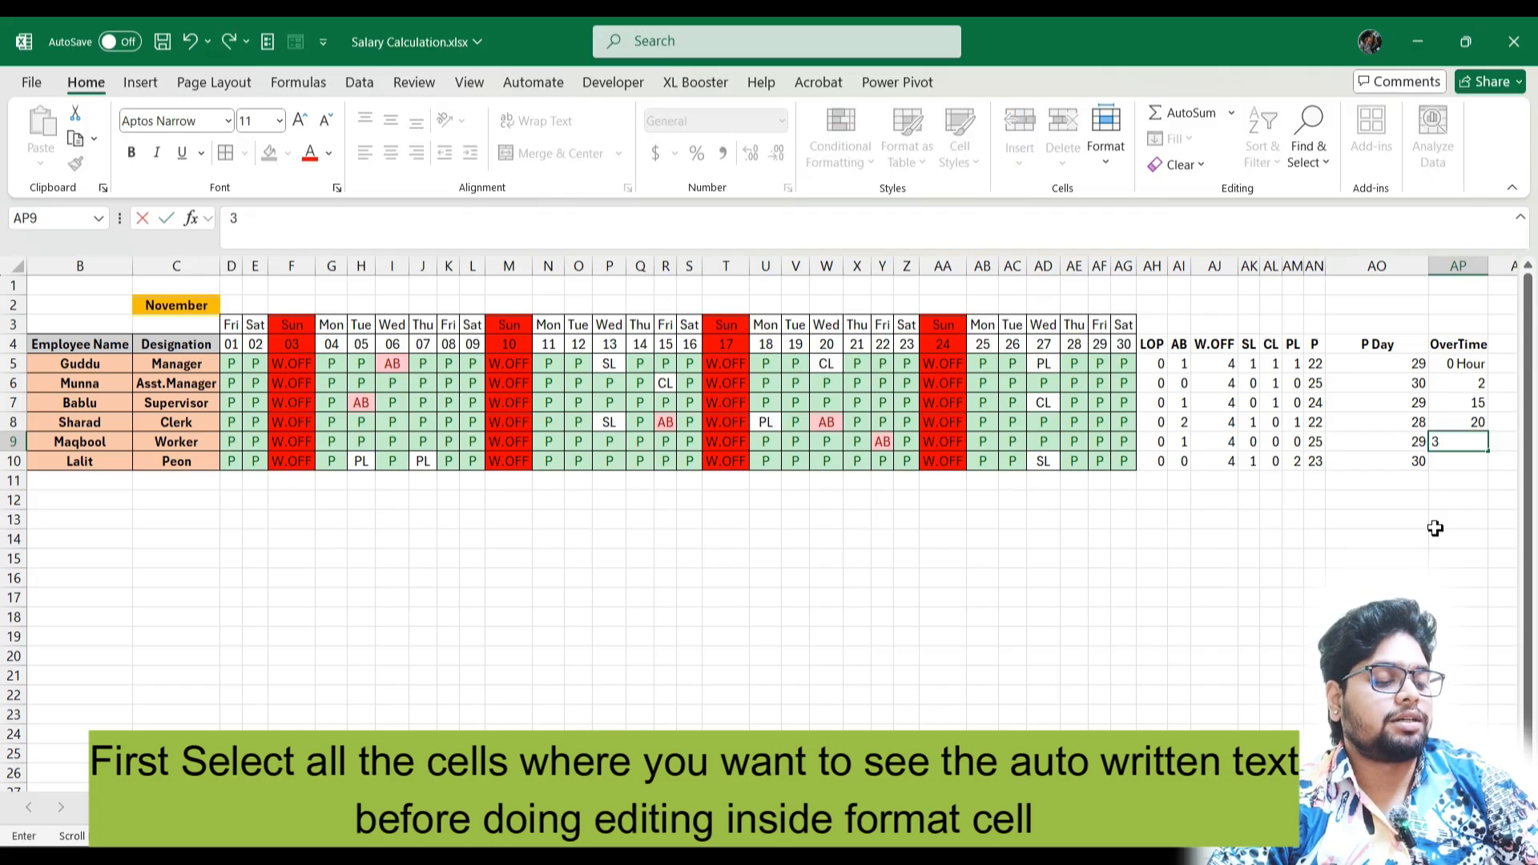
type("0")
key("Return")
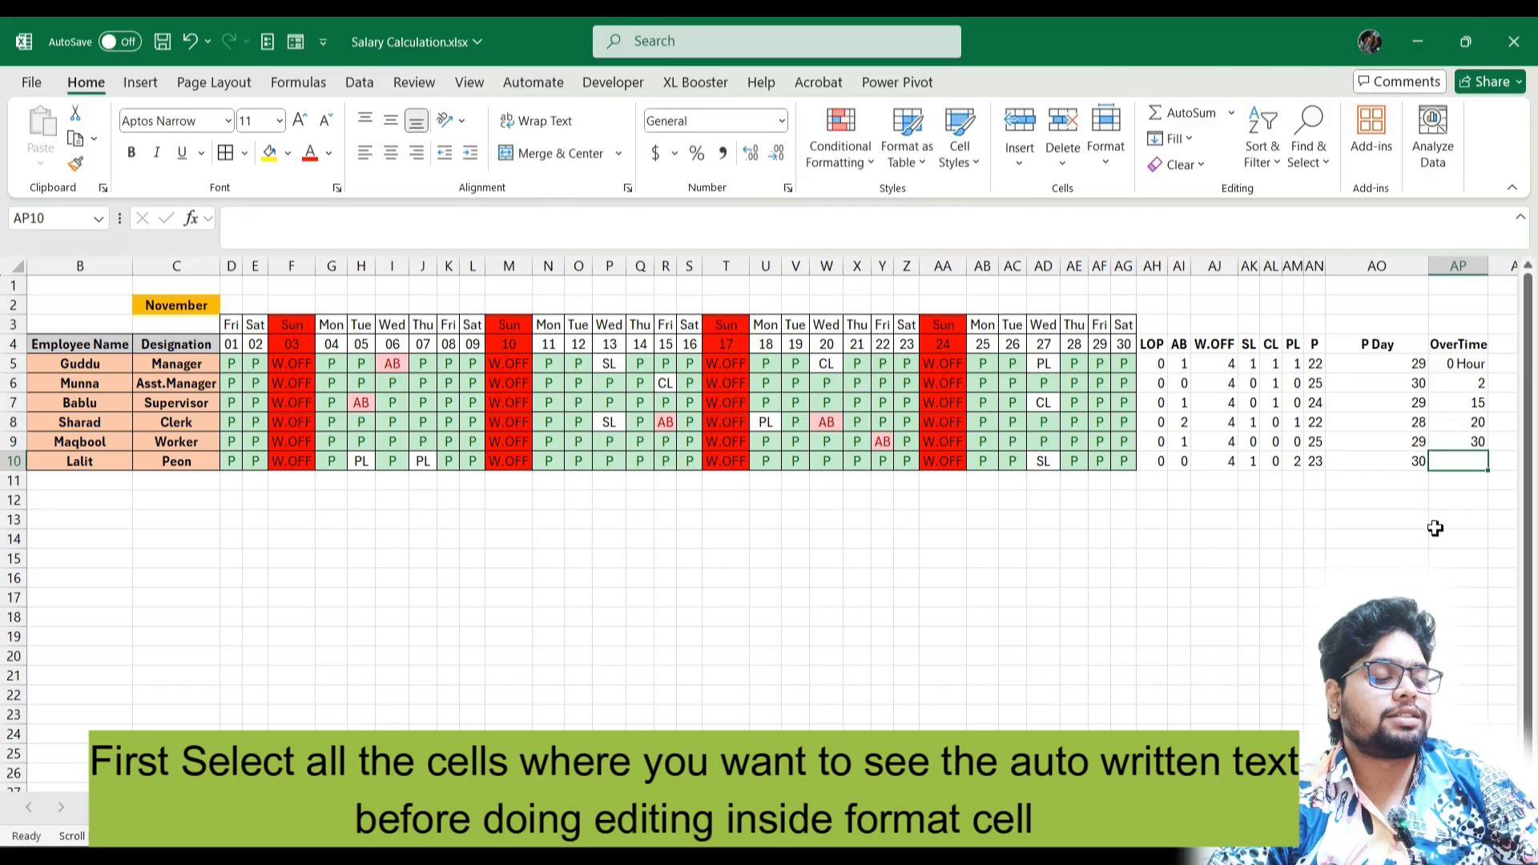
type("45")
key("Return")
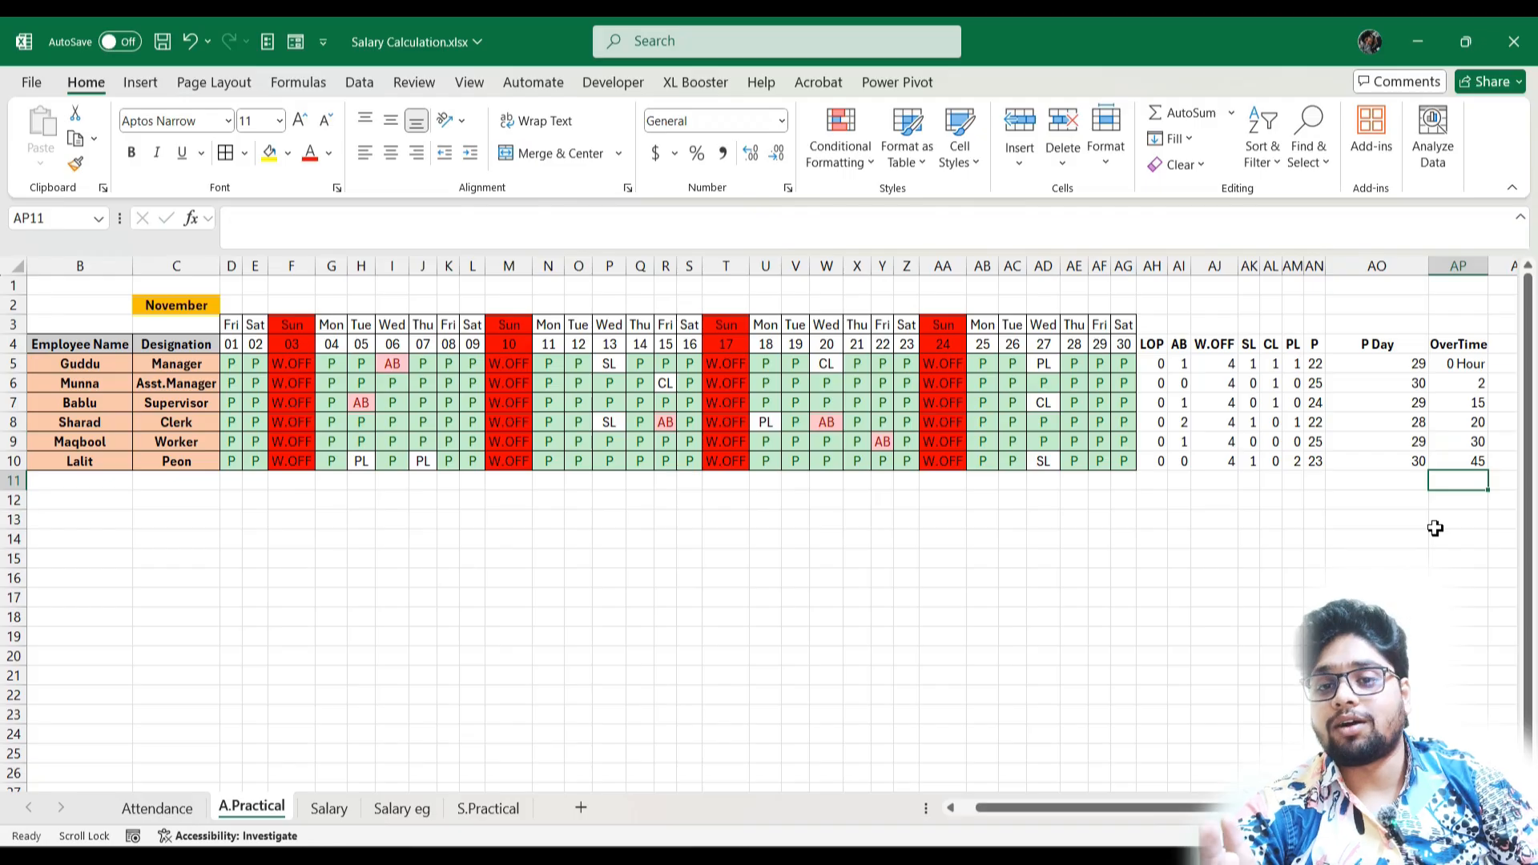
- AutoFit the column widths of the totals block AH4:AP10, from LOP through OverTime
mouse_move(1229, 809)
left_mouse_down()
mouse_move(1213, 815)
mouse_move(1242, 813)
left_mouse_up()
left_click_drag(1122, 346, 1435, 460)
key("alt")
key("h")
key("o")
key("i")
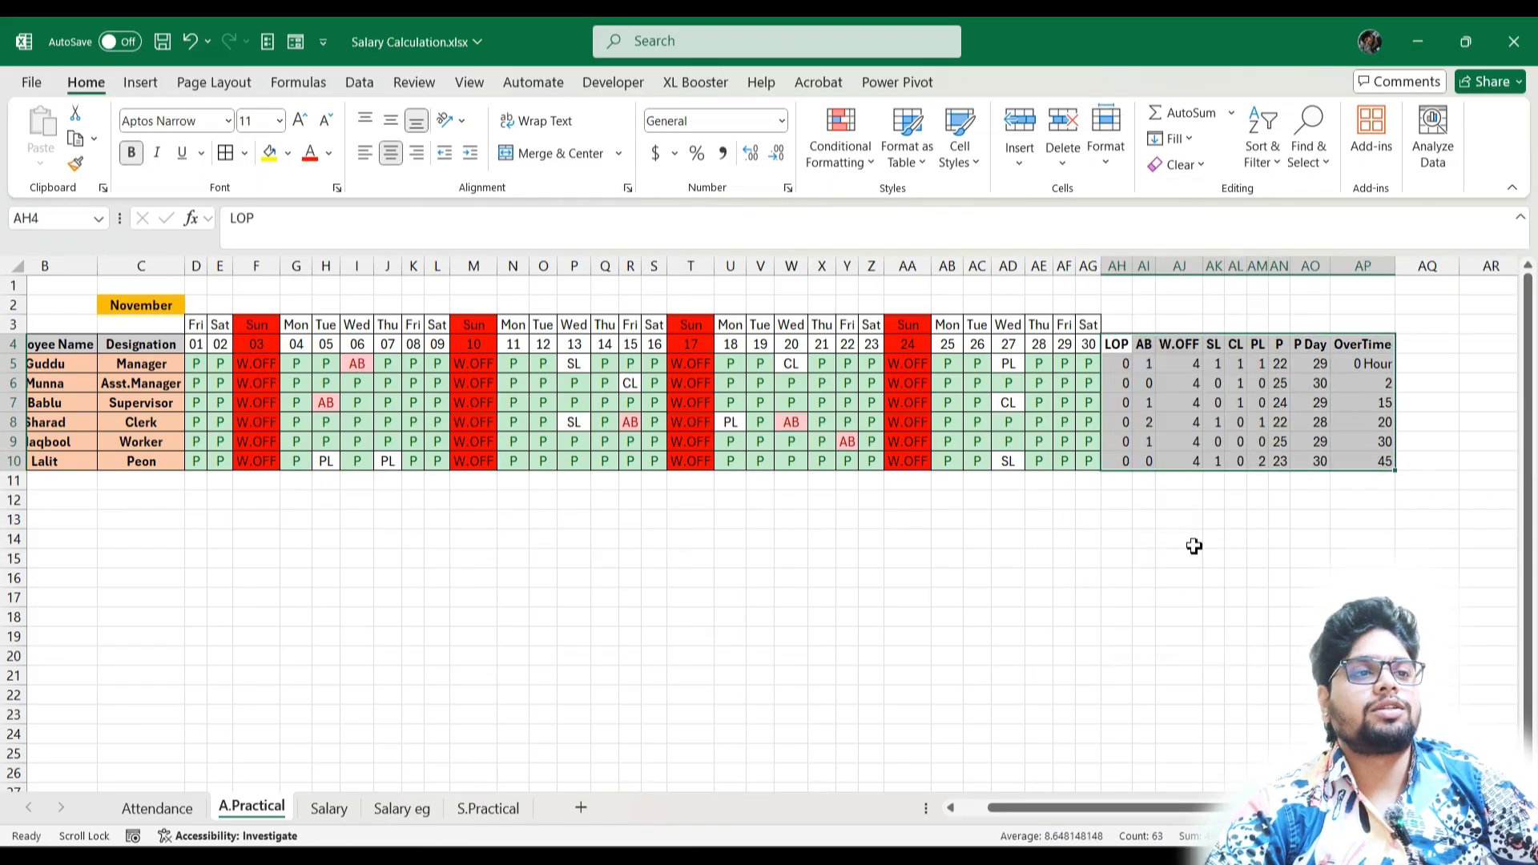
- Merge and center AH3:AP3 above the totals headers and title the merged cell Counting
left_click_drag(1112, 320, 1364, 320)
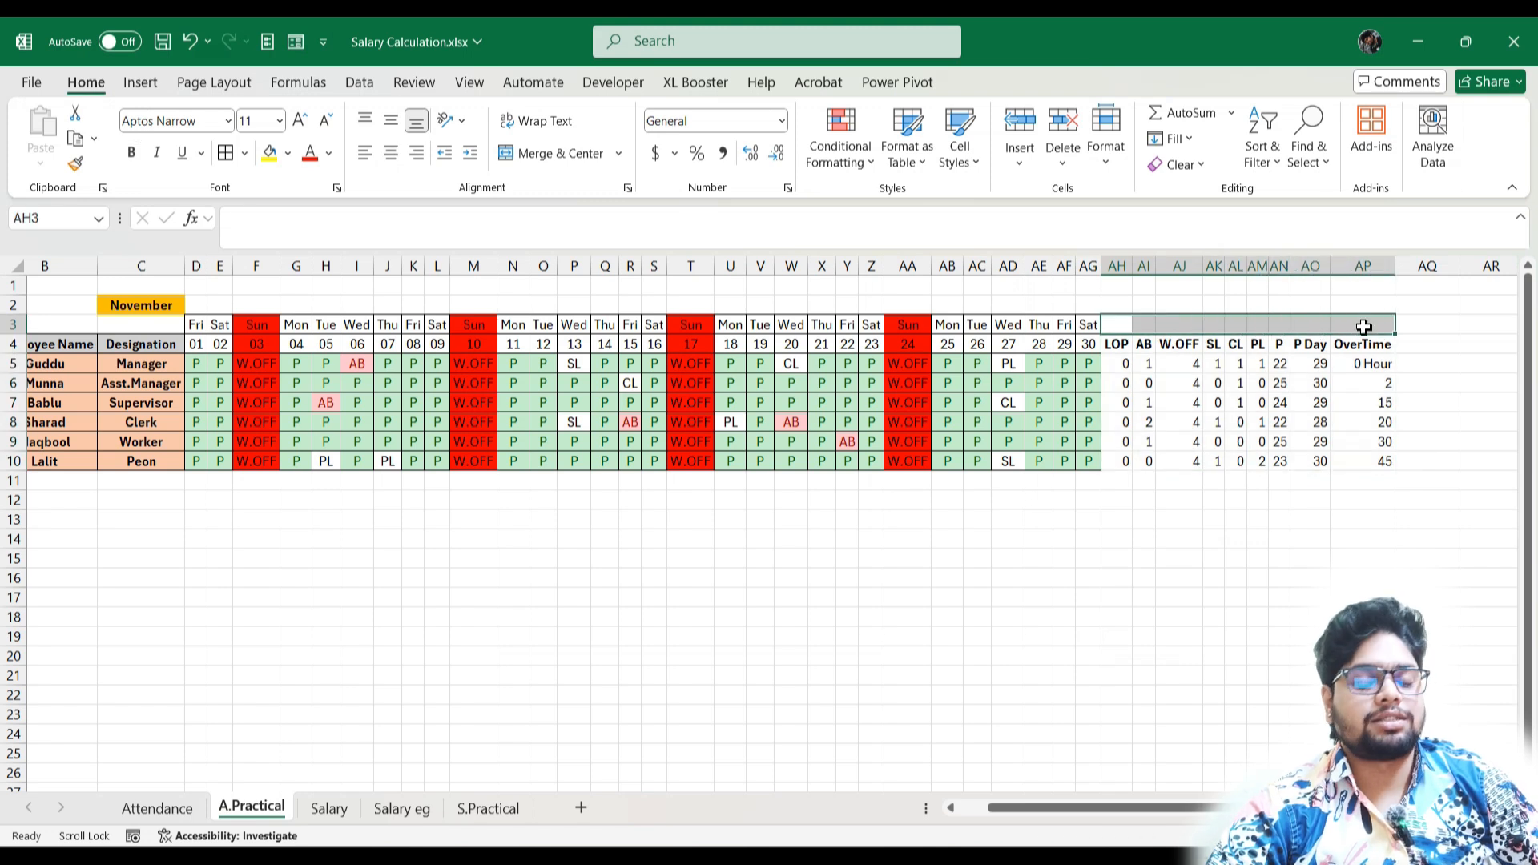
left_click(565, 160)
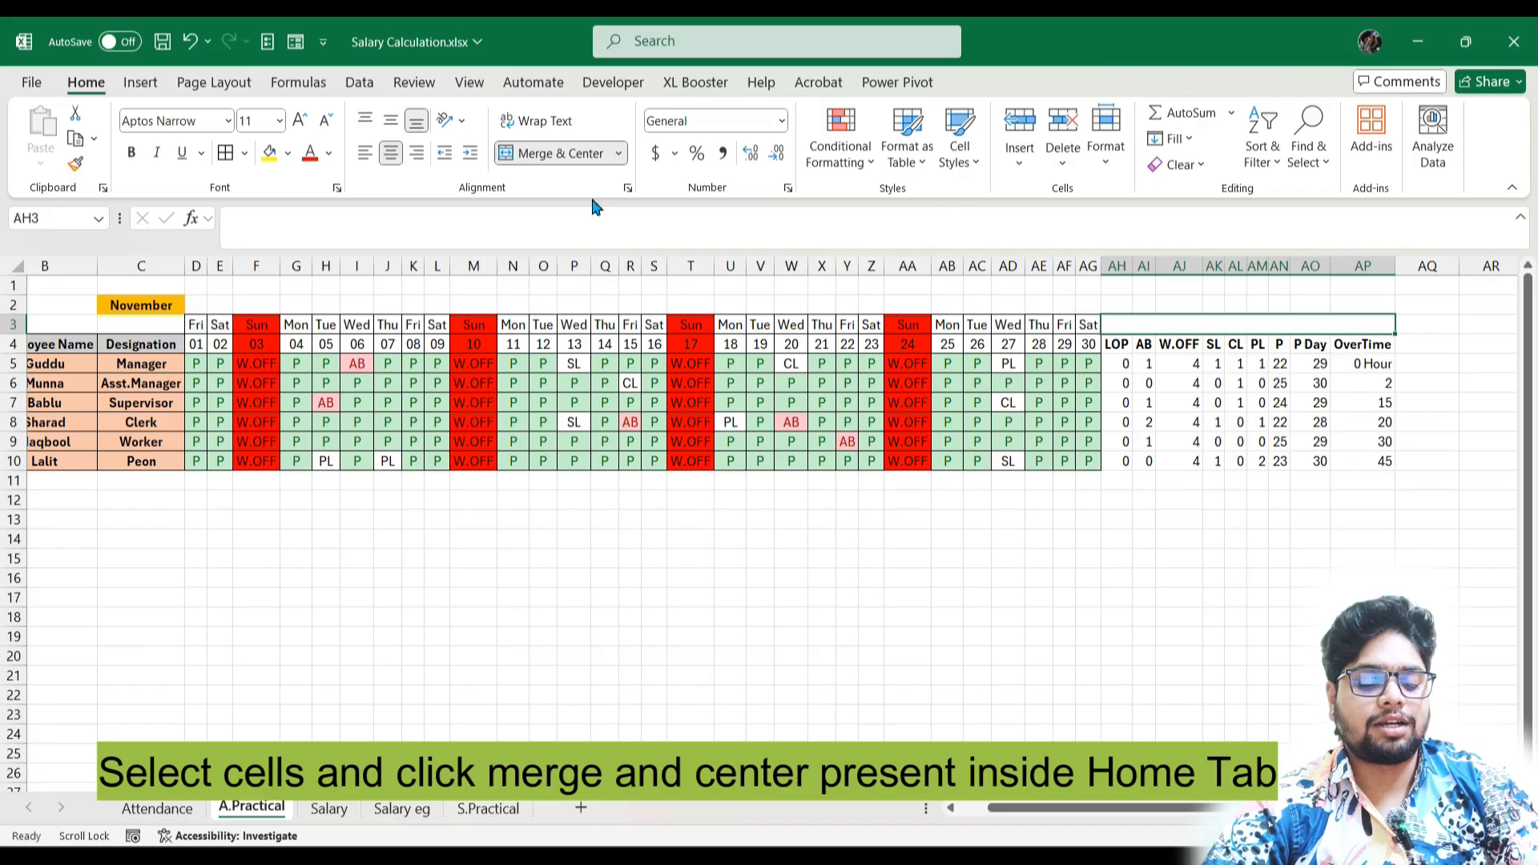
type("Countion")
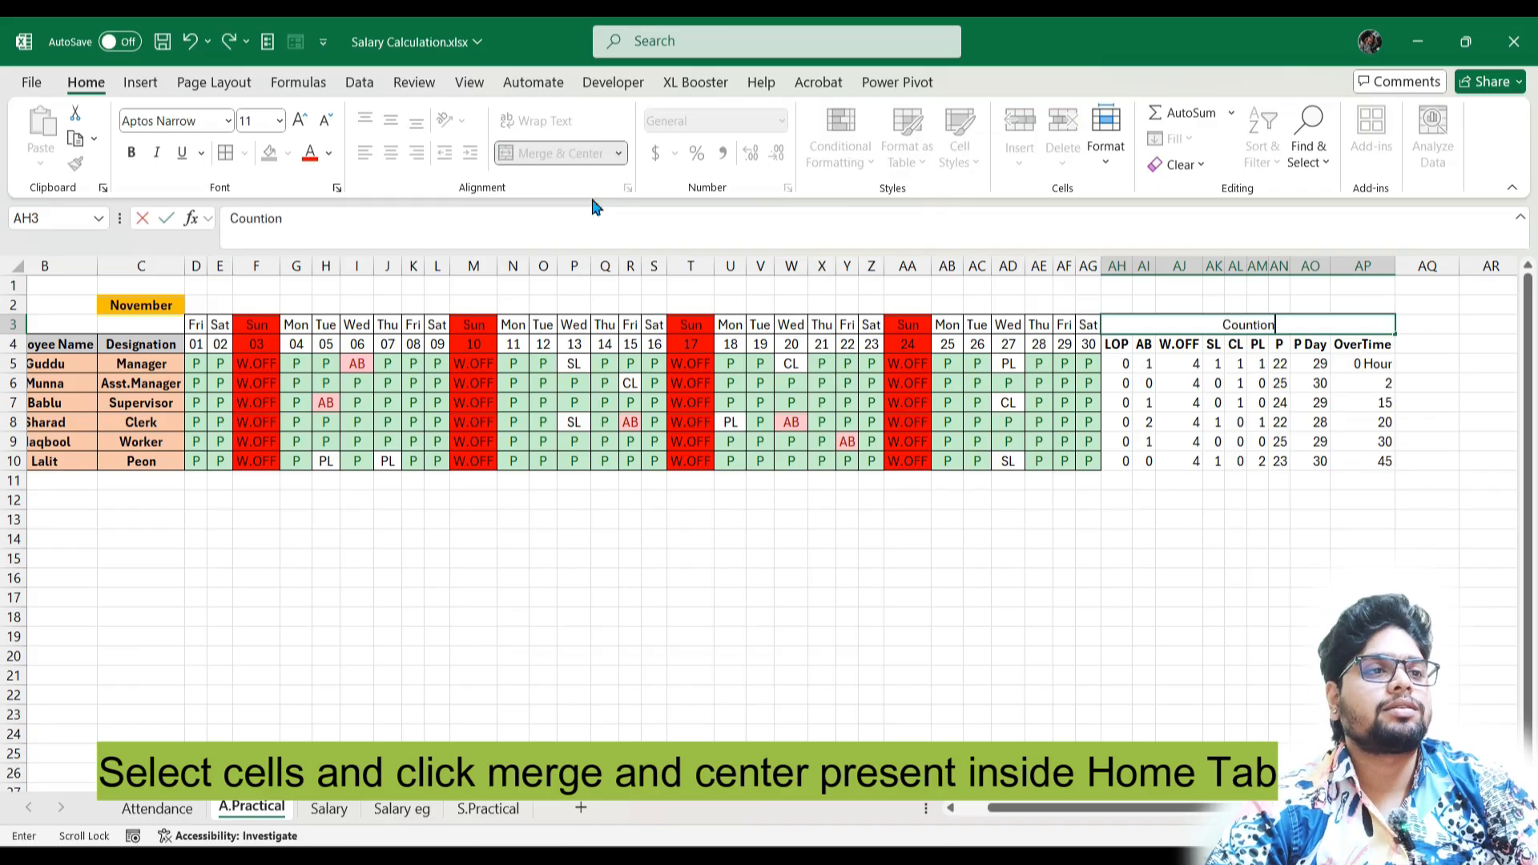
key("Return")
left_click(1276, 325)
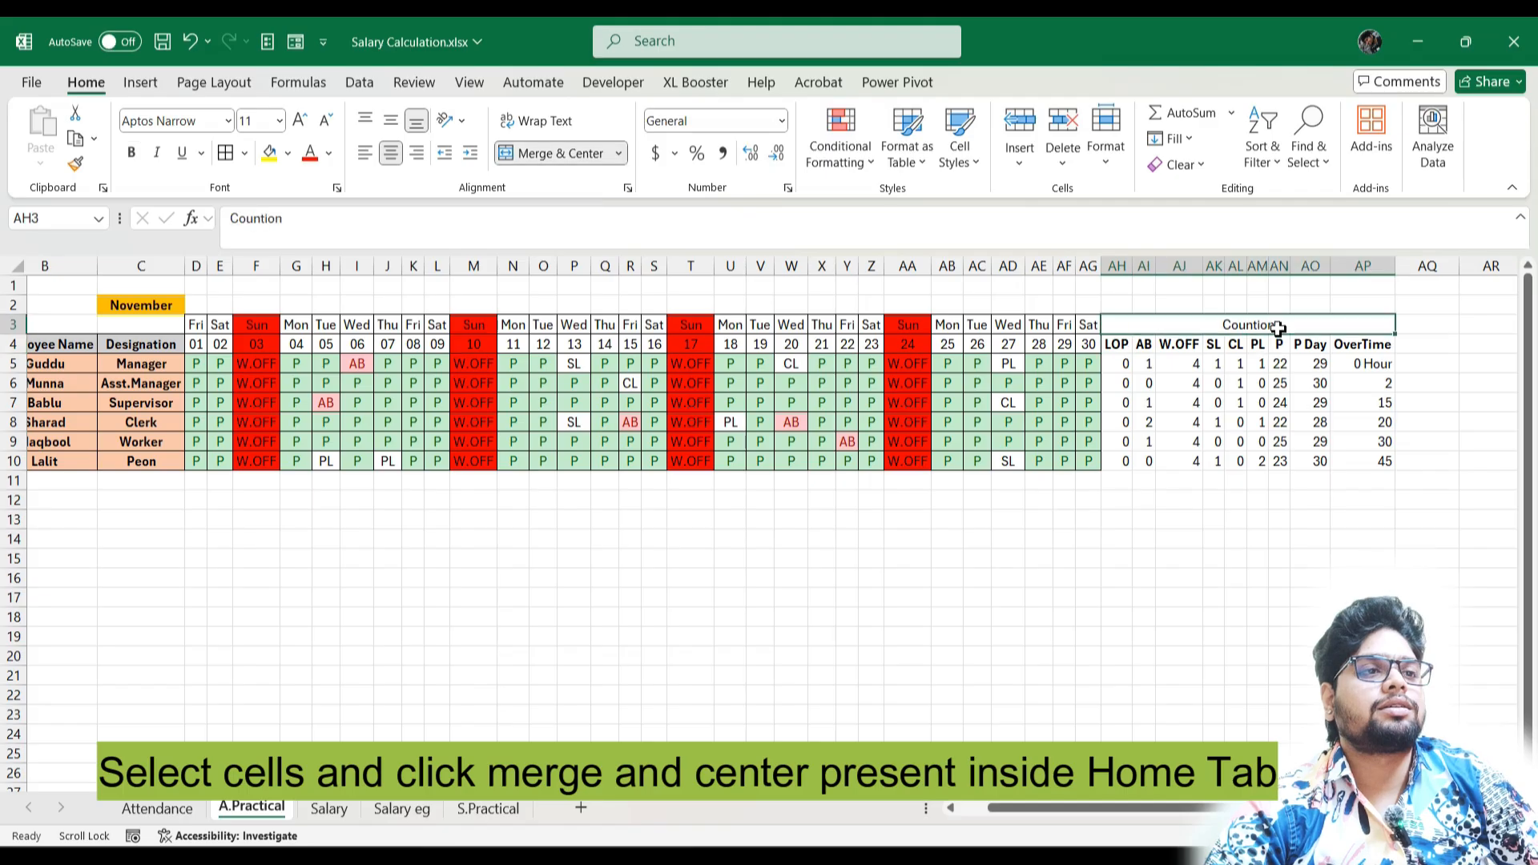
double_click(1279, 323)
key("BackSpace")
key("BackSpace")
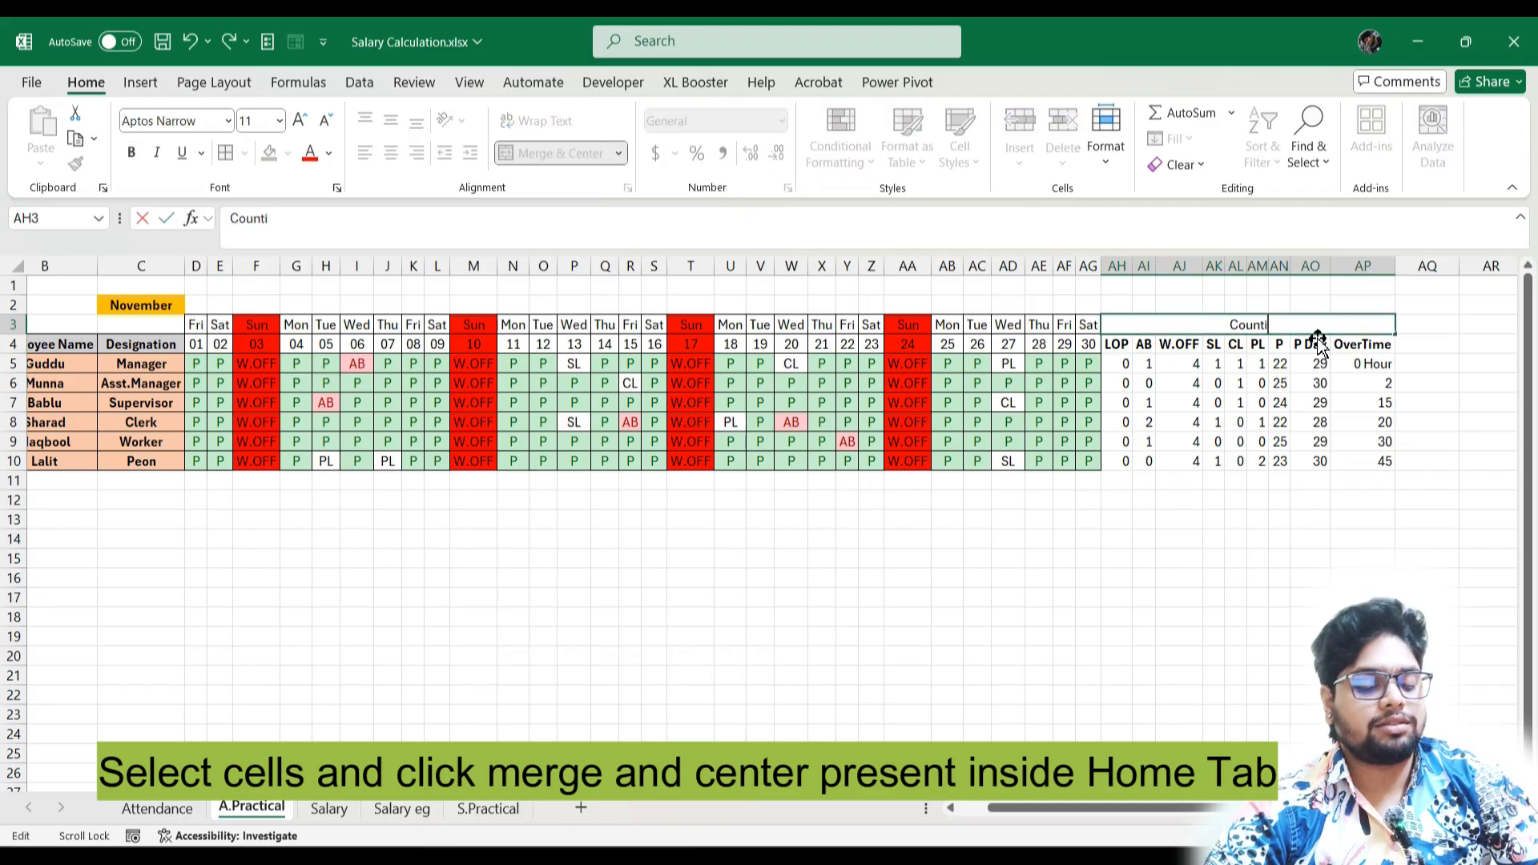
type("ng")
key("Return")
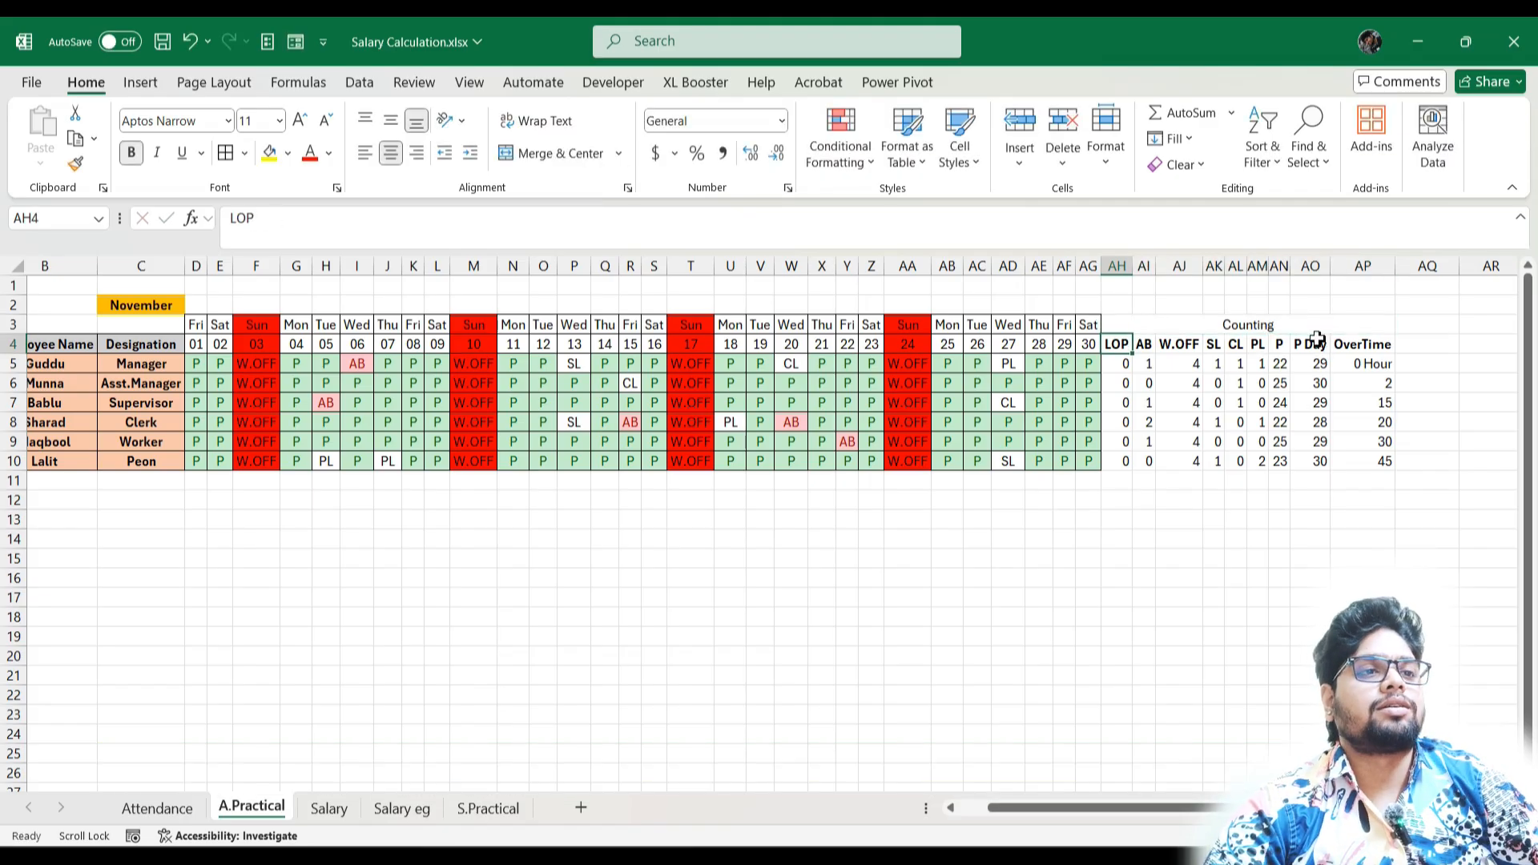
- Apply all borders to the Counting block AH3:AP10
left_click(1224, 324)
left_click_drag(1126, 323, 1358, 467)
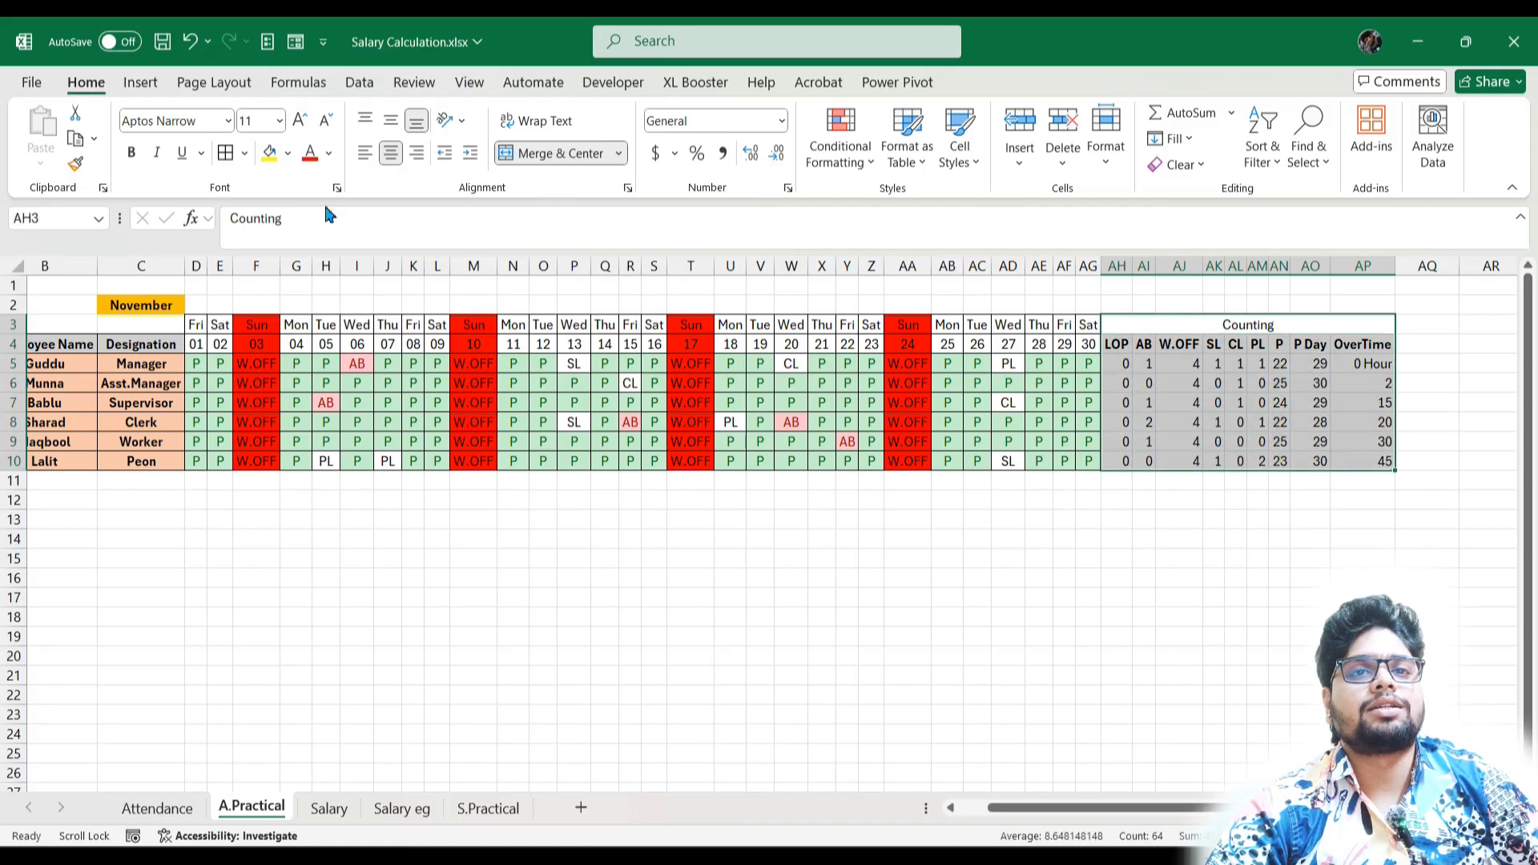
left_click(226, 154)
- Fill the merged Counting heading in AH3 with yellow
left_click(1244, 325)
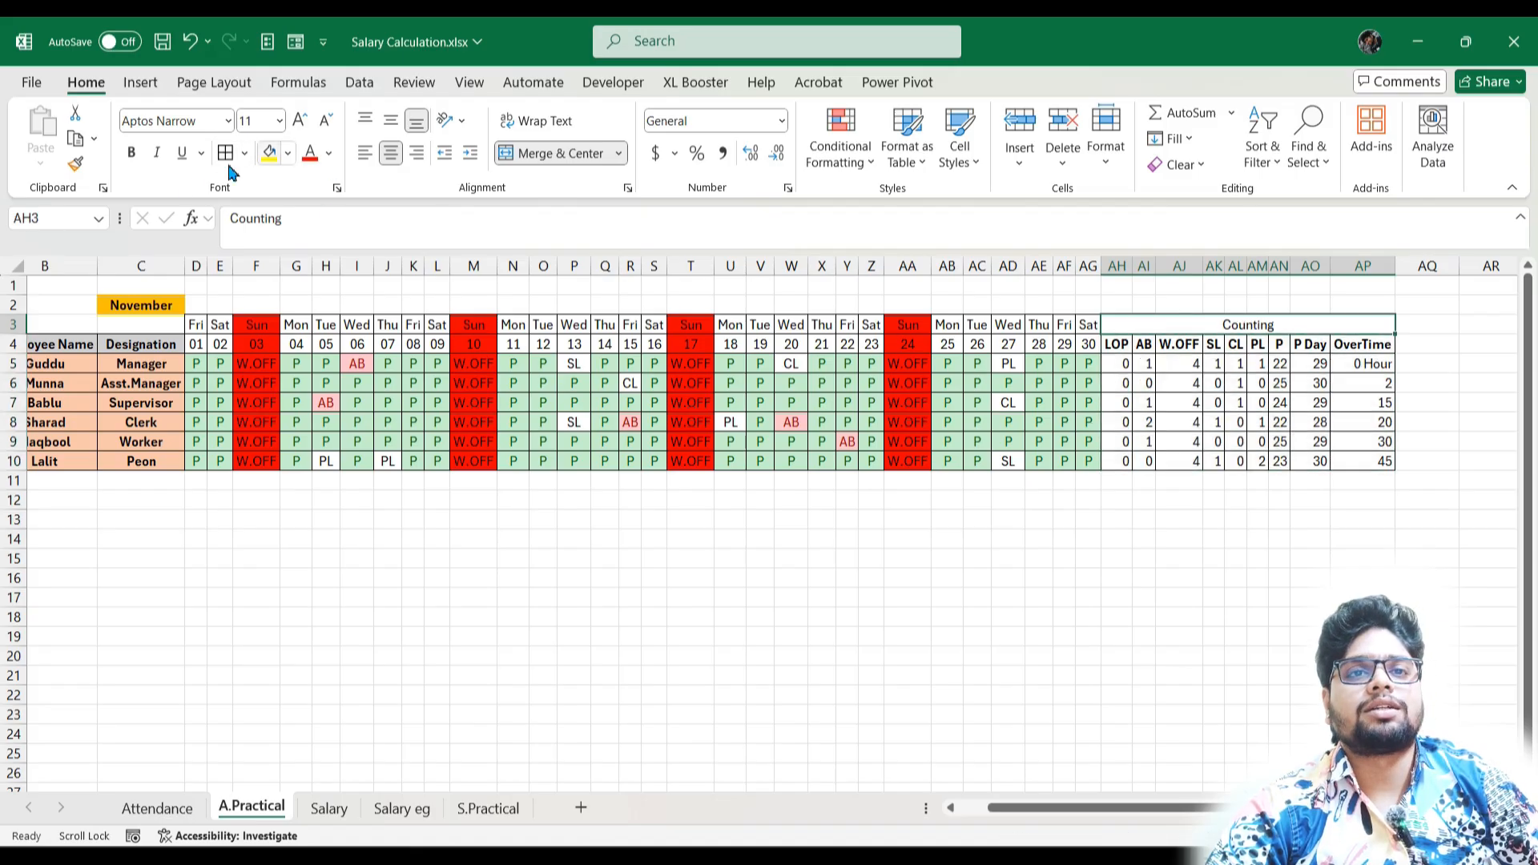
left_click(268, 152)
left_click(1122, 502)
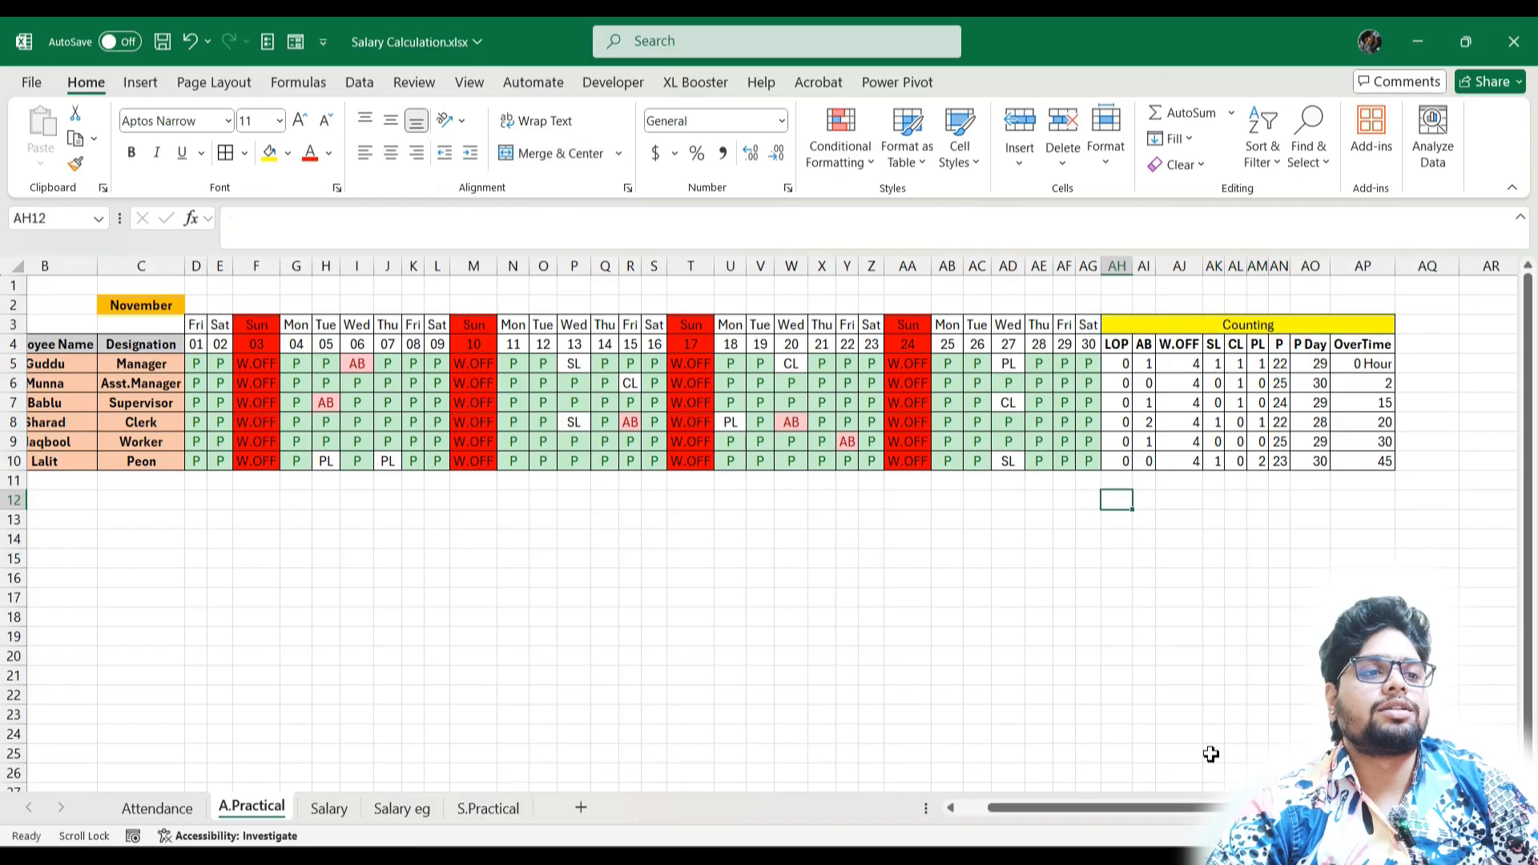
left_click_drag(998, 807, 977, 809)
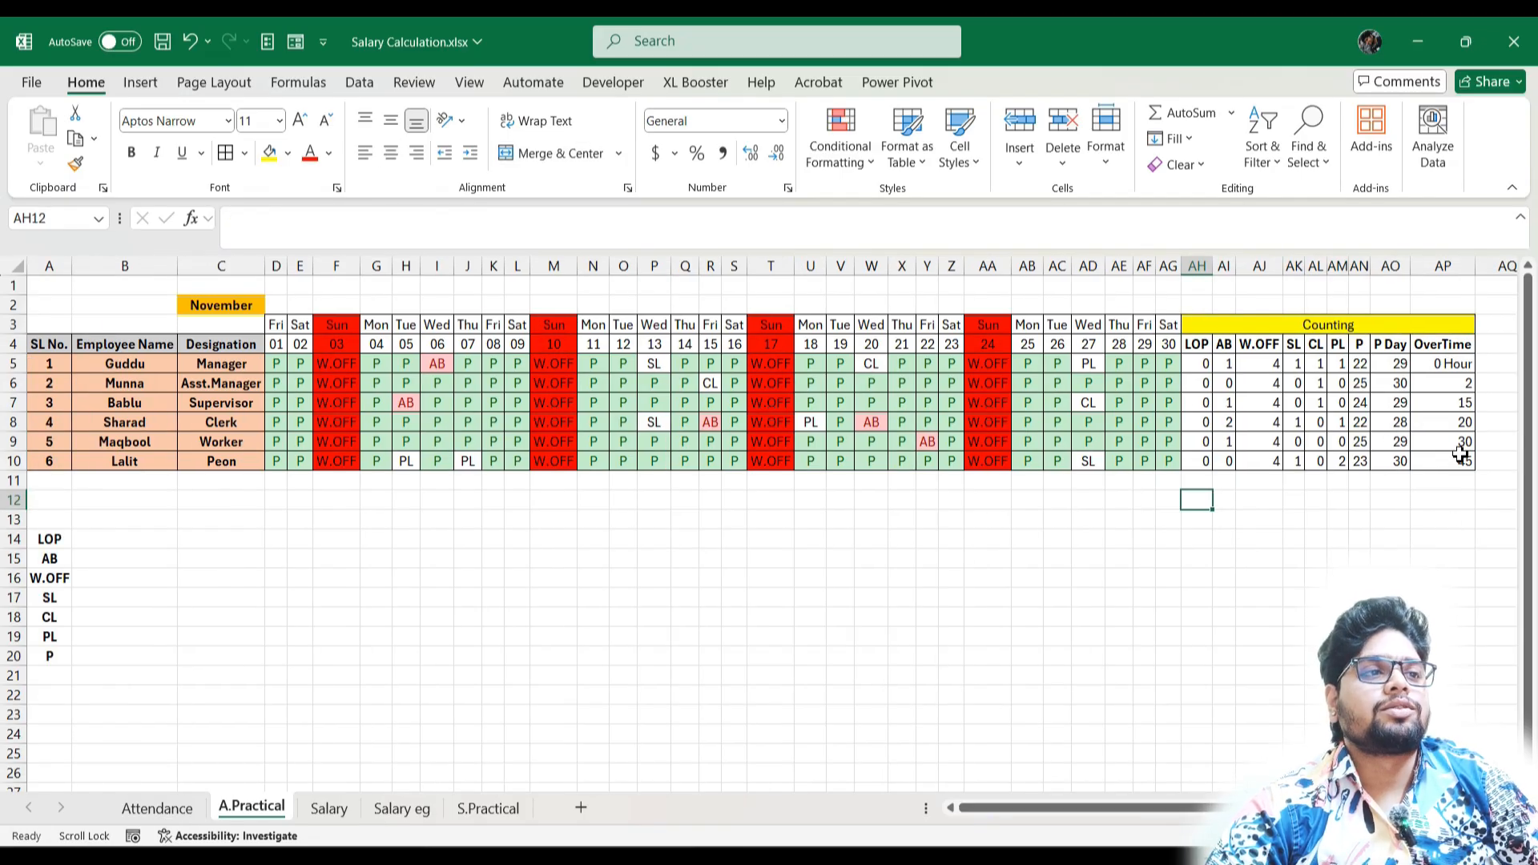